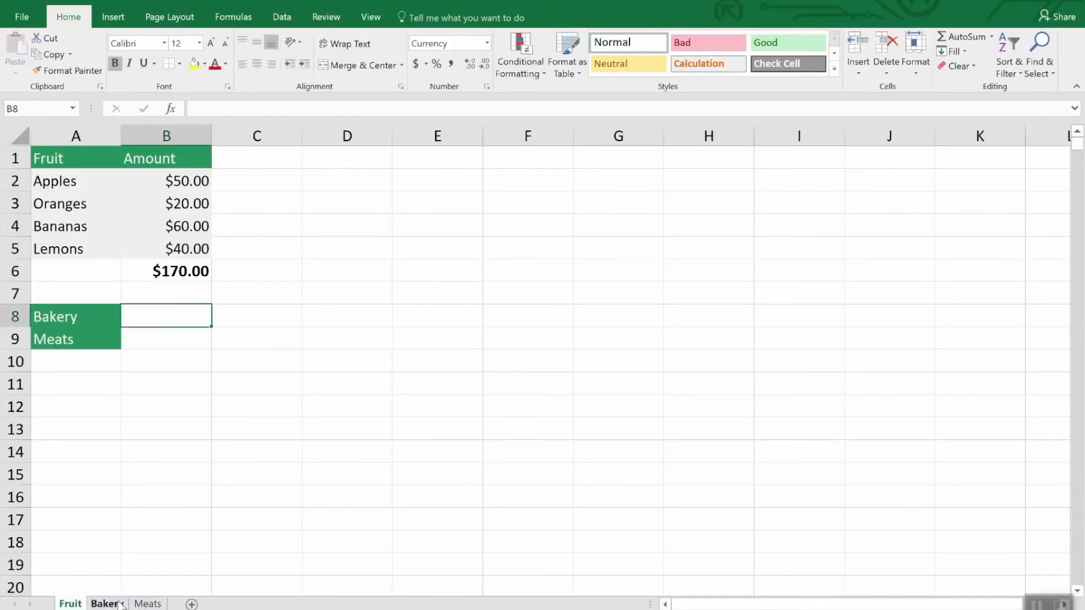
Create a copy of the Fruit sheet within Inventory.xlsx, placed before the Fruit sheet.
left_click(148, 603)
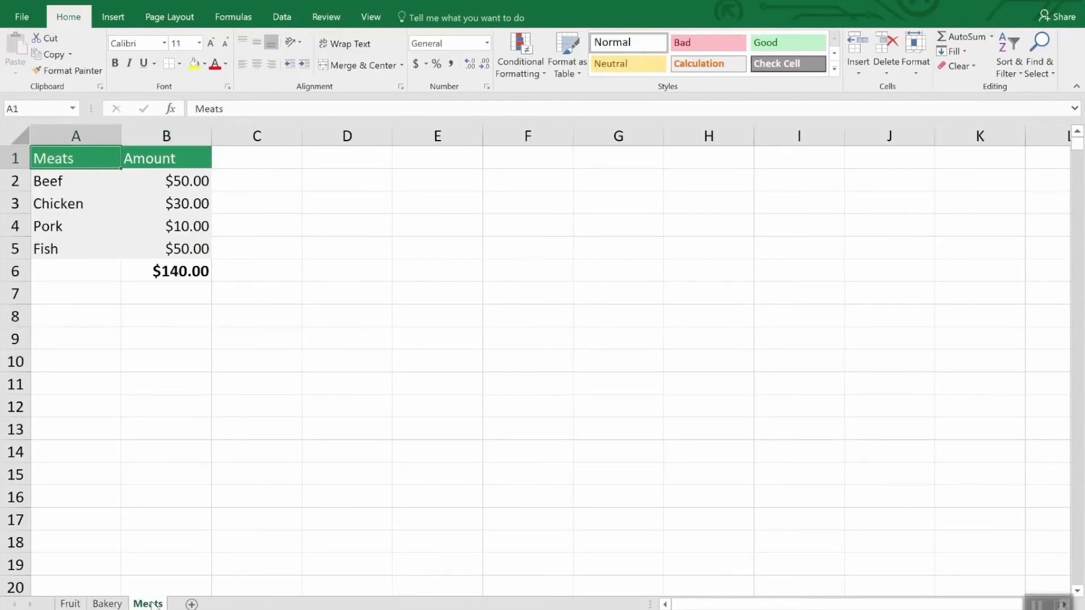
left_click(78, 604)
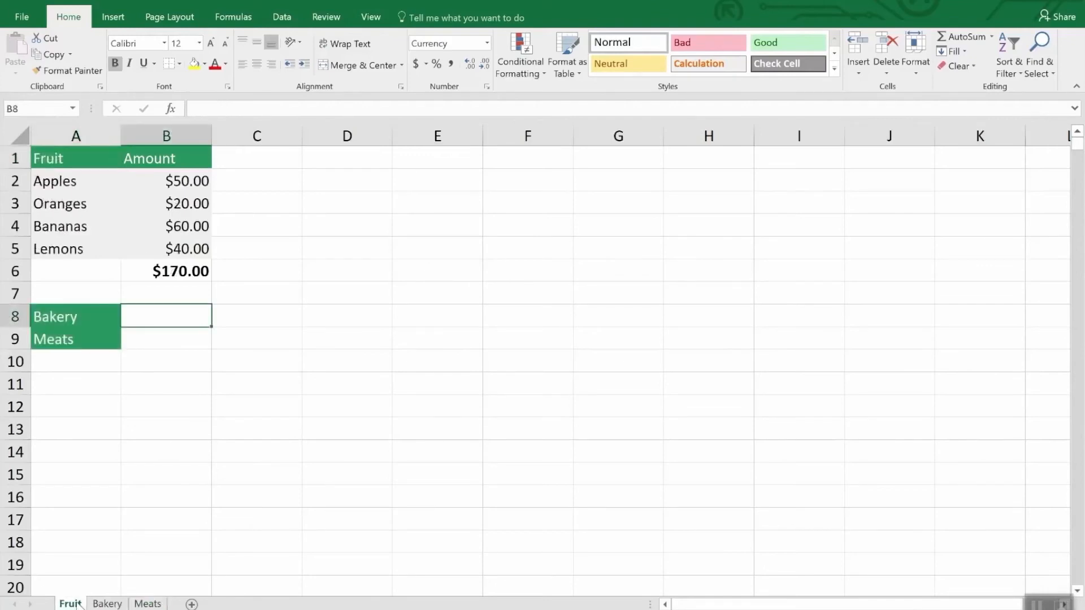
right_click(78, 604)
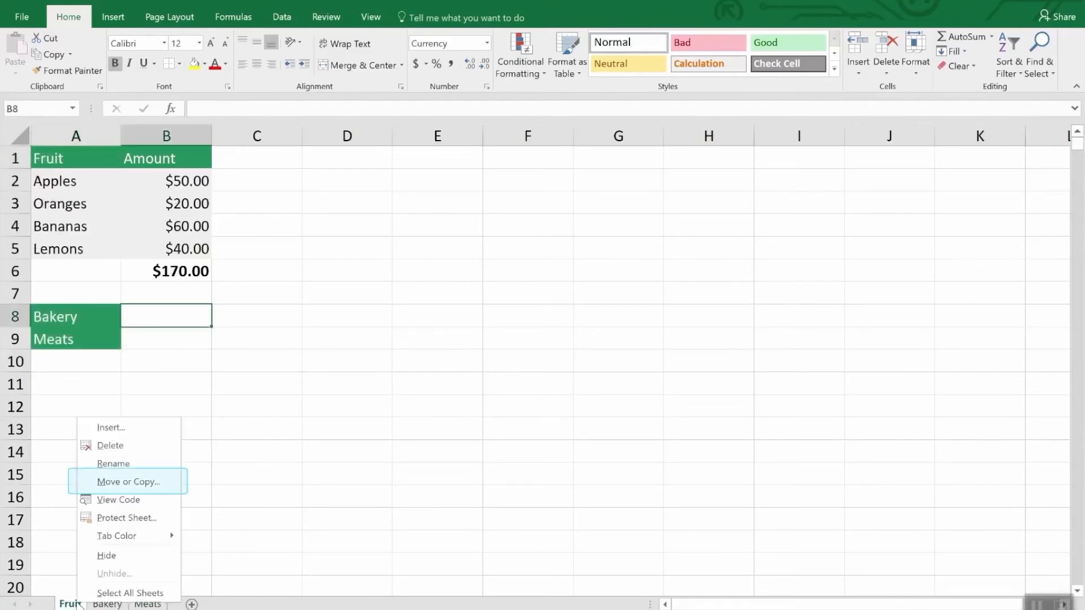
left_click(128, 481)
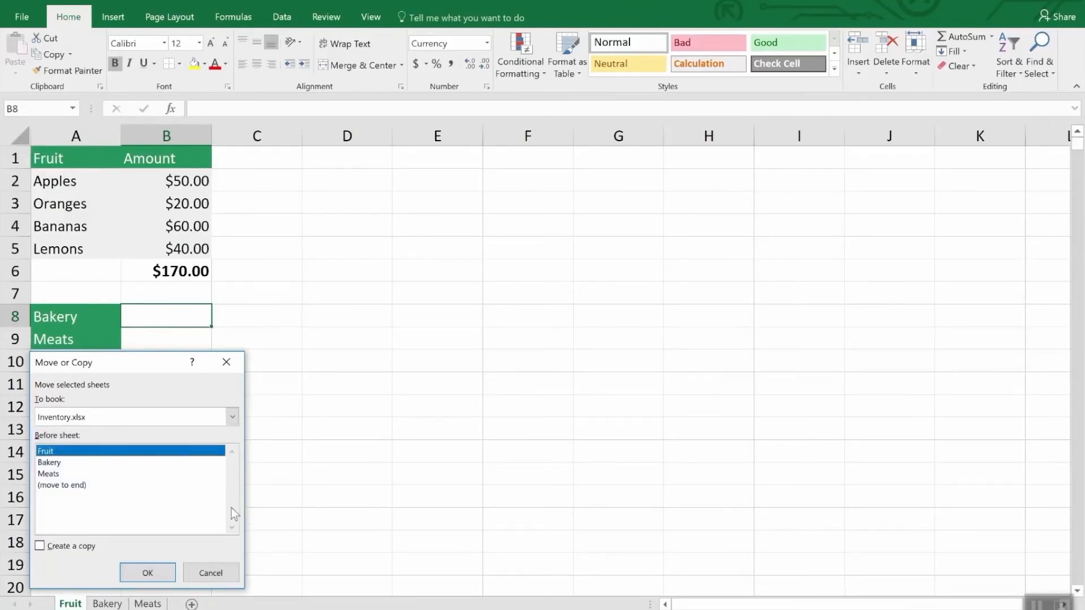
left_click(64, 547)
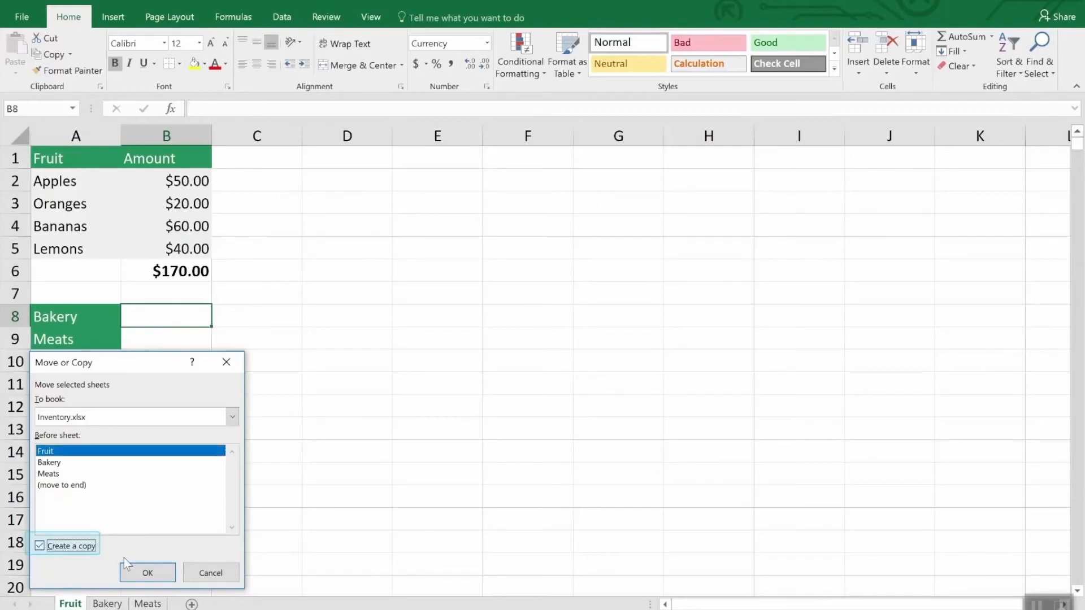
left_click(145, 576)
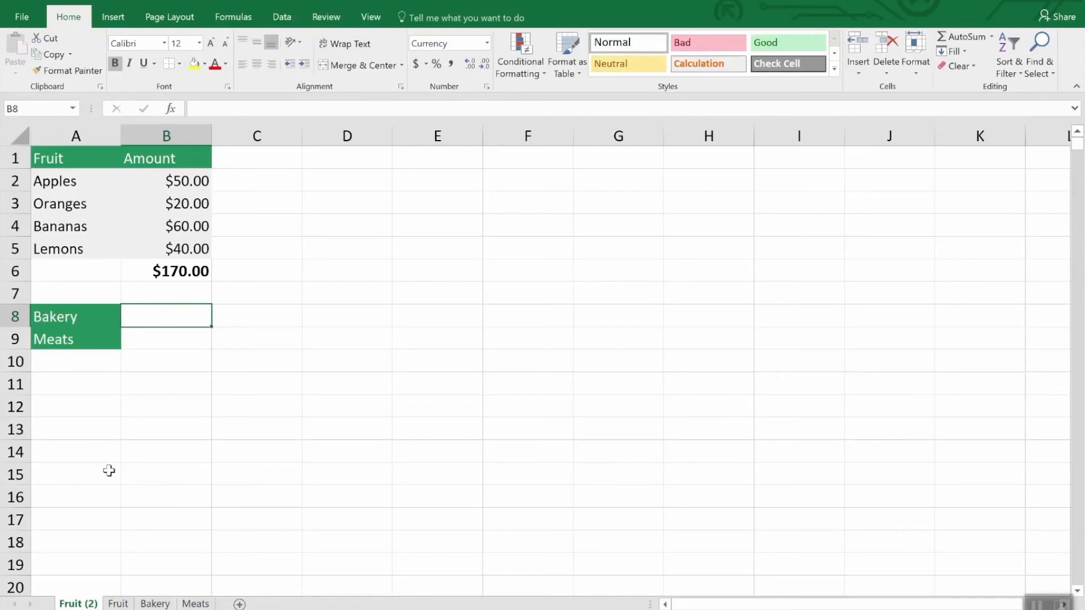
Delete the duplicated Fruit (2) sheet from the workbook.
right_click(81, 604)
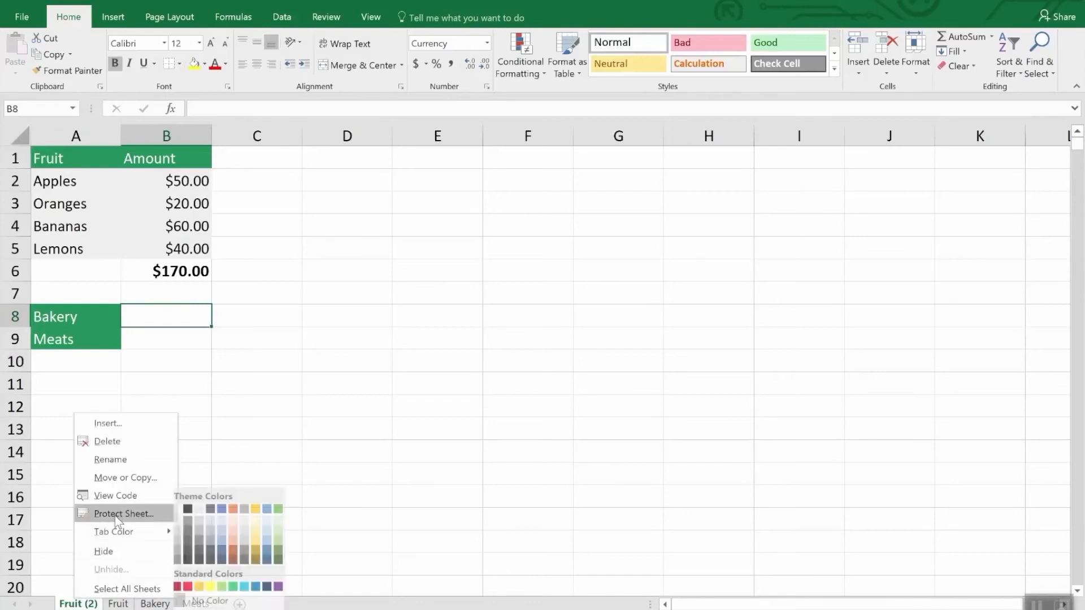
left_click(117, 434)
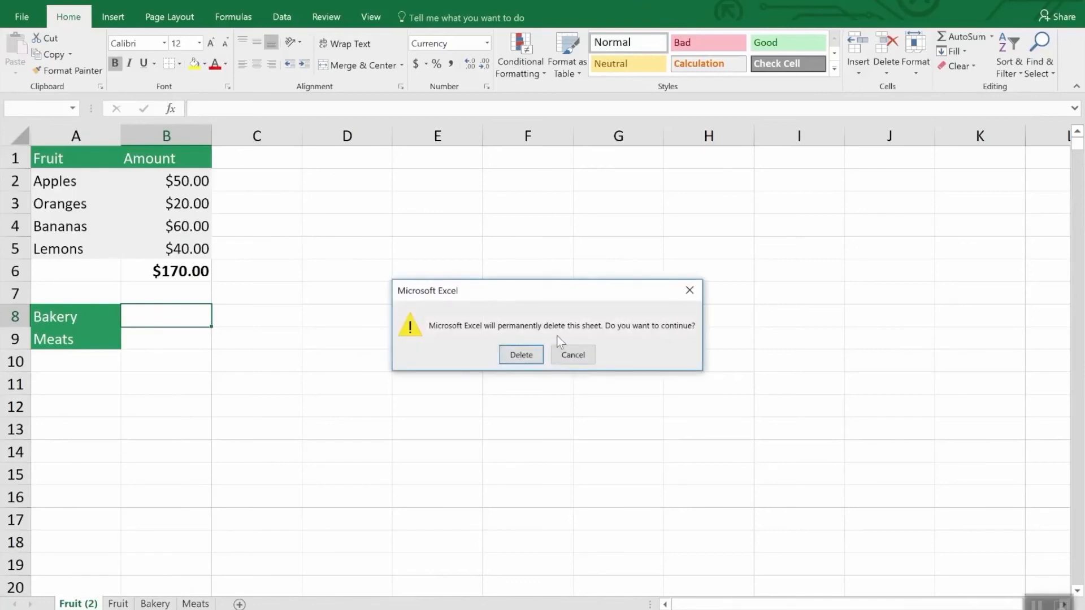
left_click(514, 356)
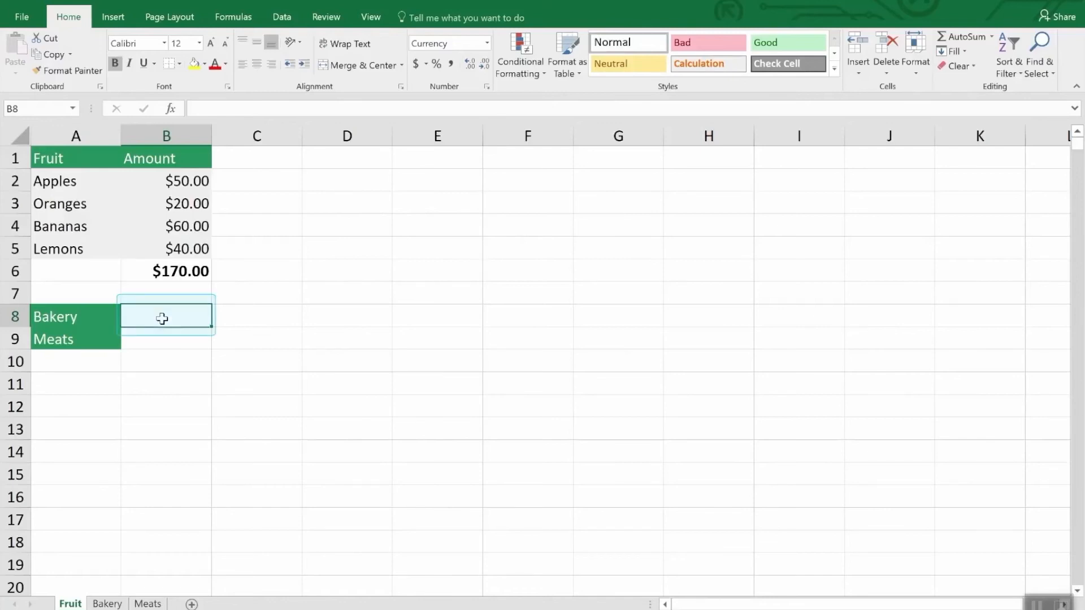
Enter a SUM formula in cell B8 of the Fruit sheet that references the total in Bakery!B7.
type("=")
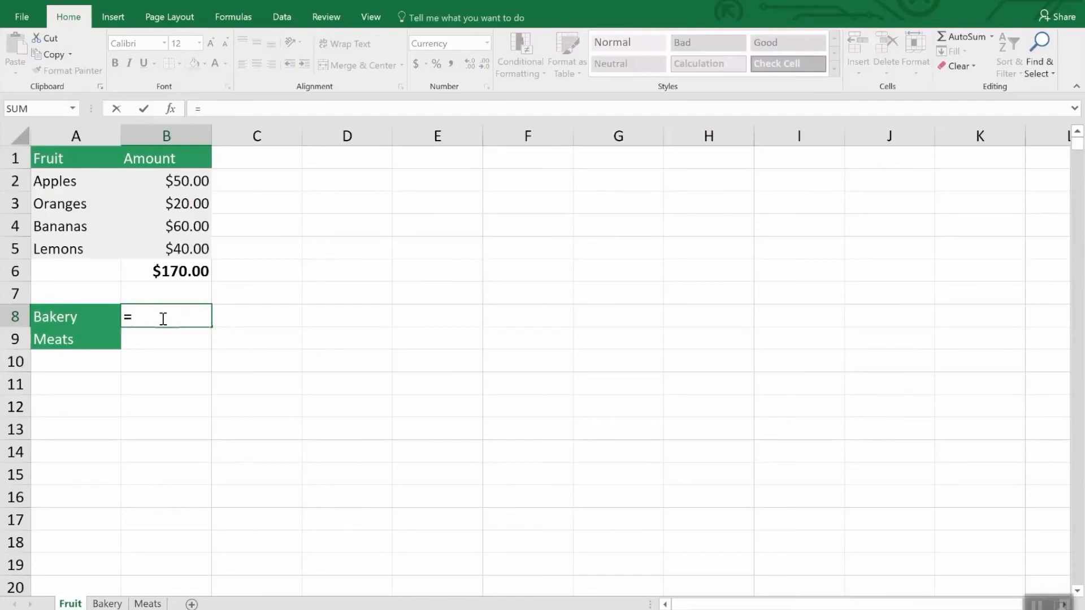
type("s")
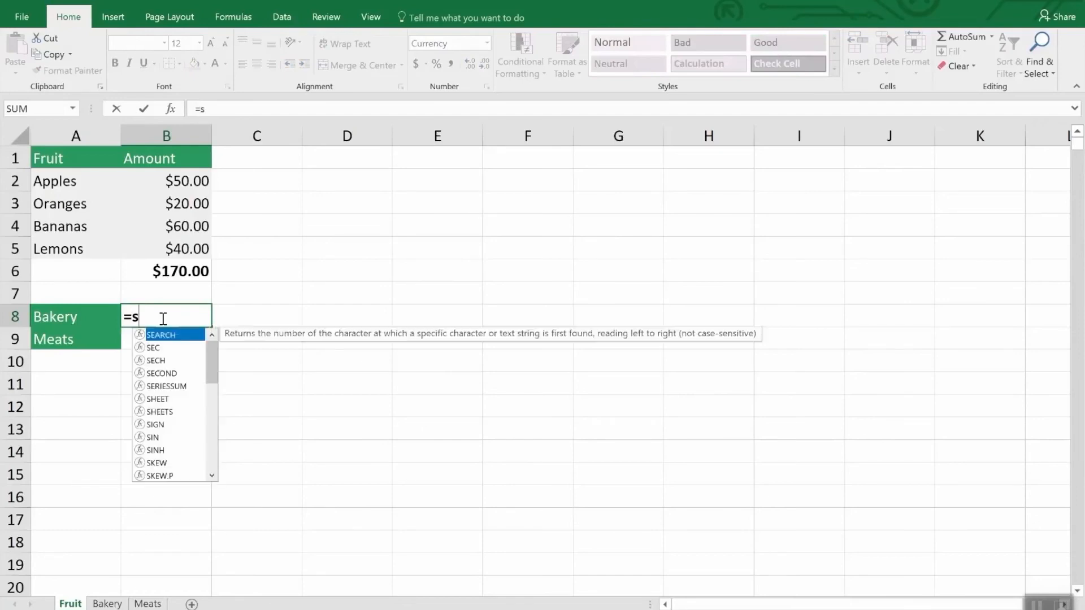
type("um")
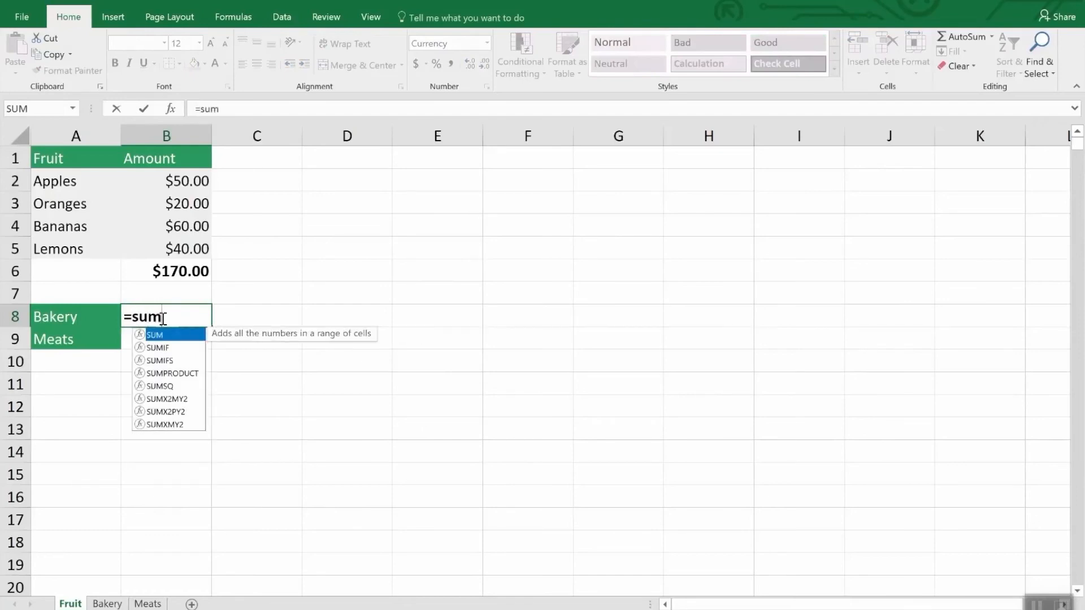
type("(")
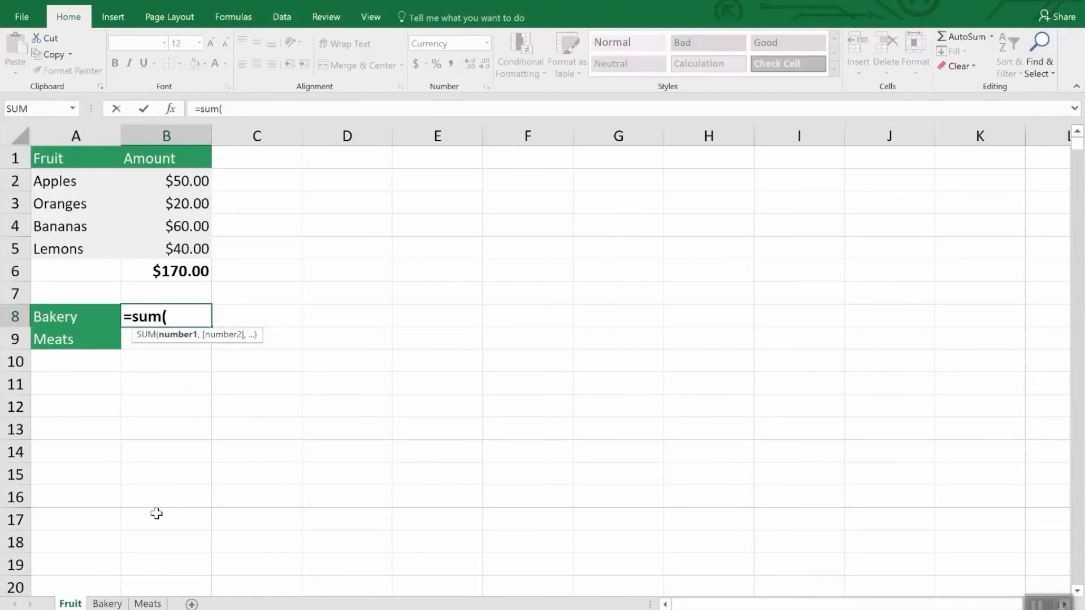
left_click(107, 604)
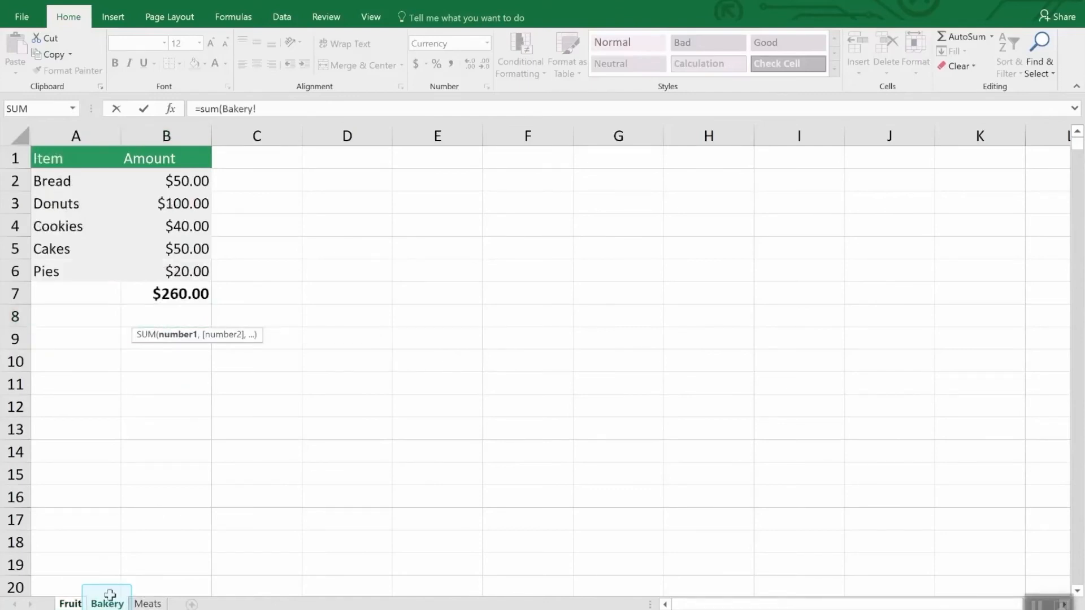
left_click(189, 292)
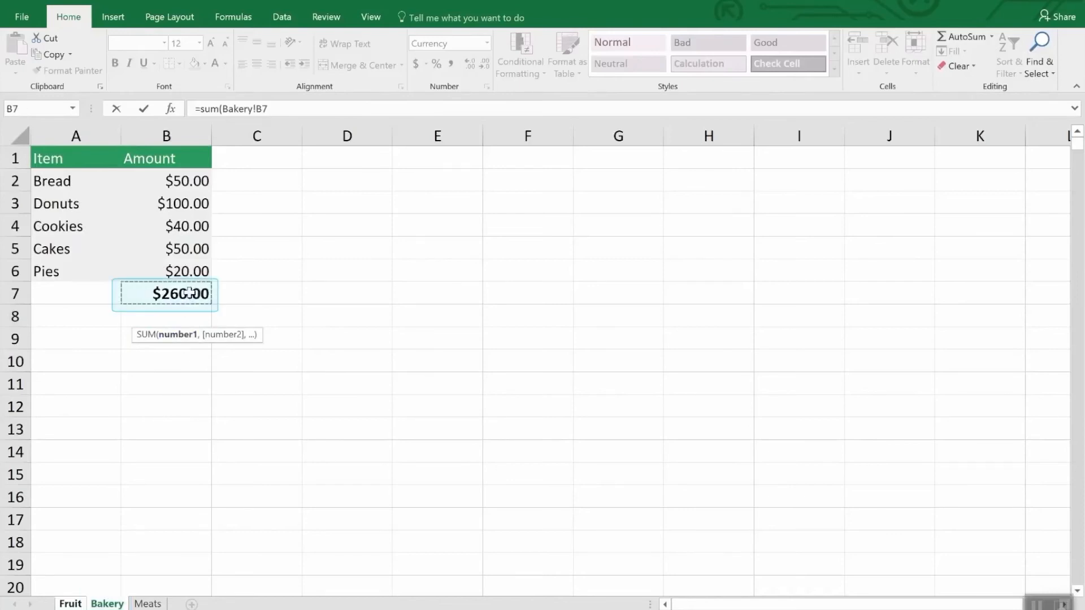
key("Return")
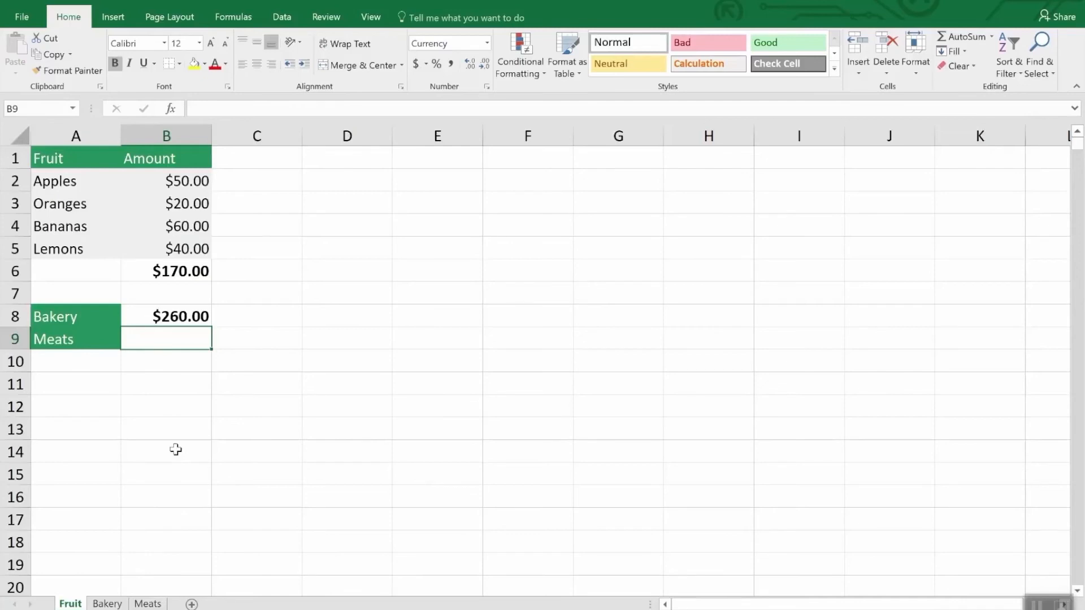
Enter a SUM formula in cell B9 of the Fruit sheet that adds the chicken and fish amounts, Meats!B3 and Meats!B5.
type("=sum(")
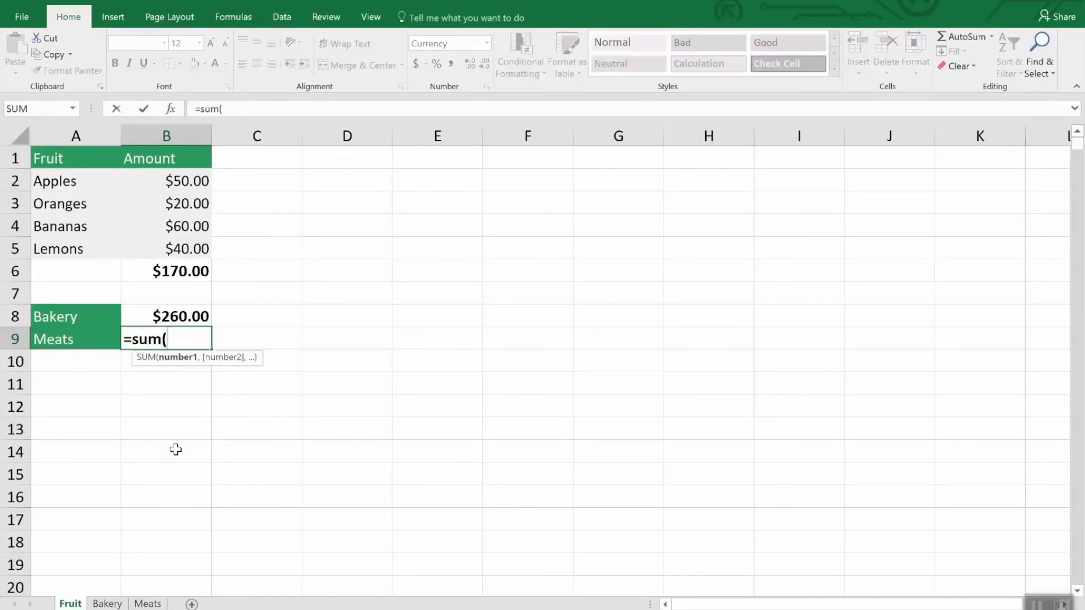
left_click(159, 604)
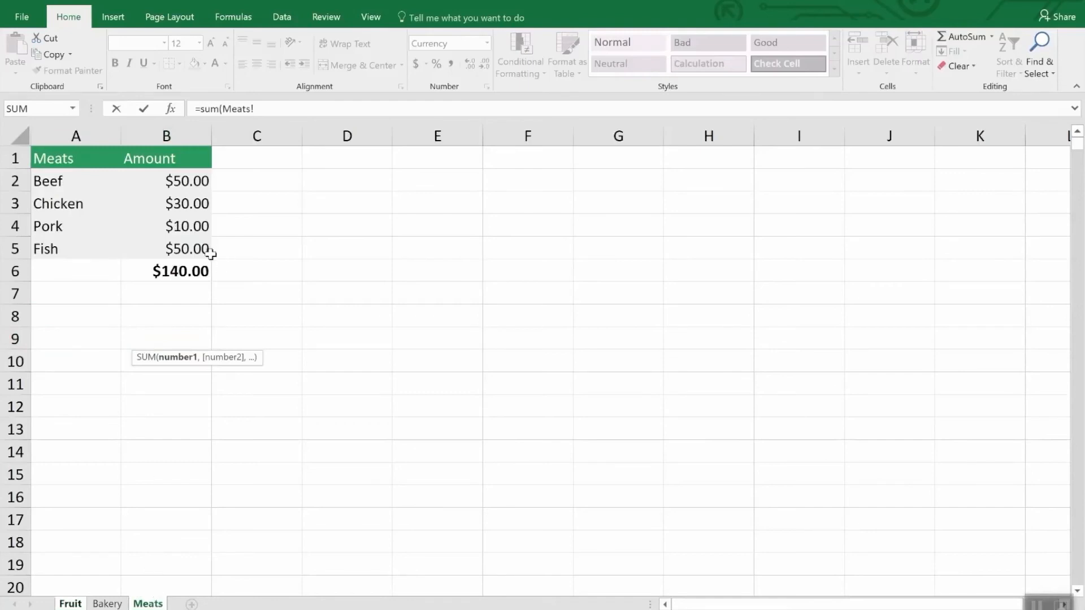
left_click(199, 205)
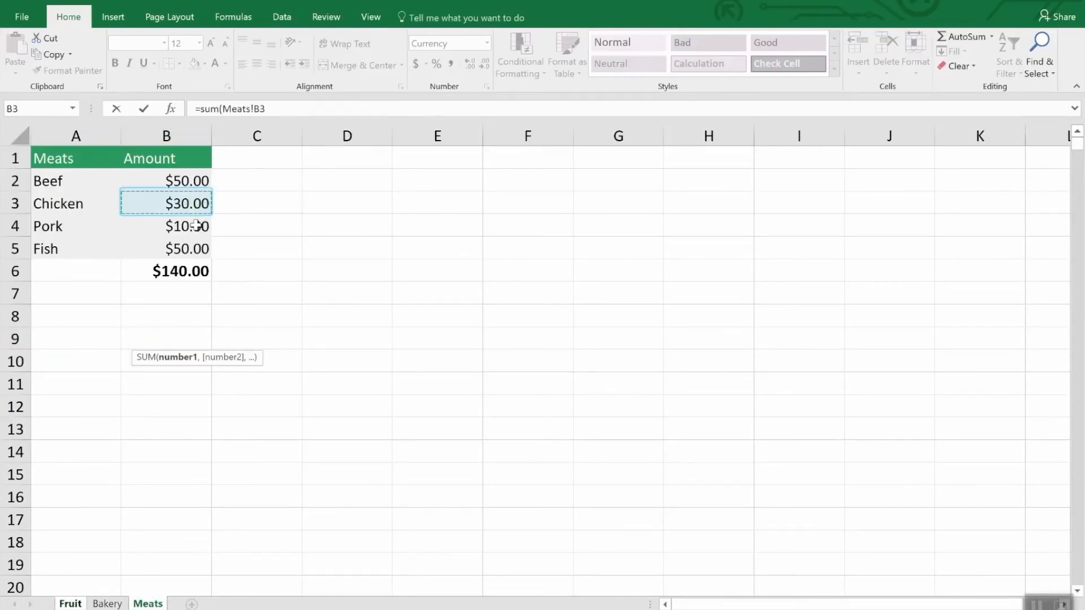
left_click(194, 248, "ctrl")
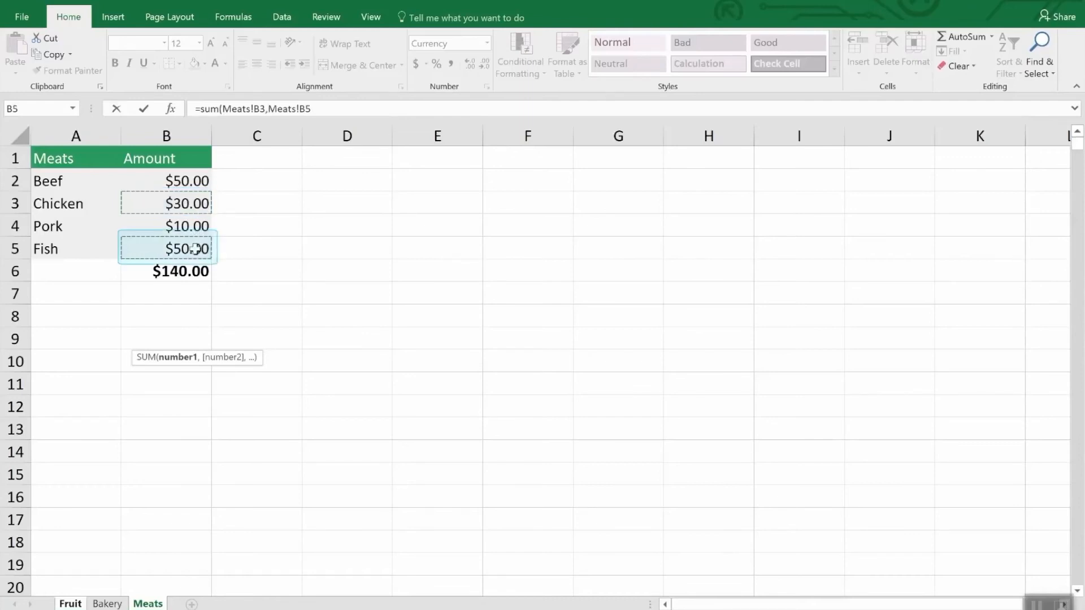
key("Return")
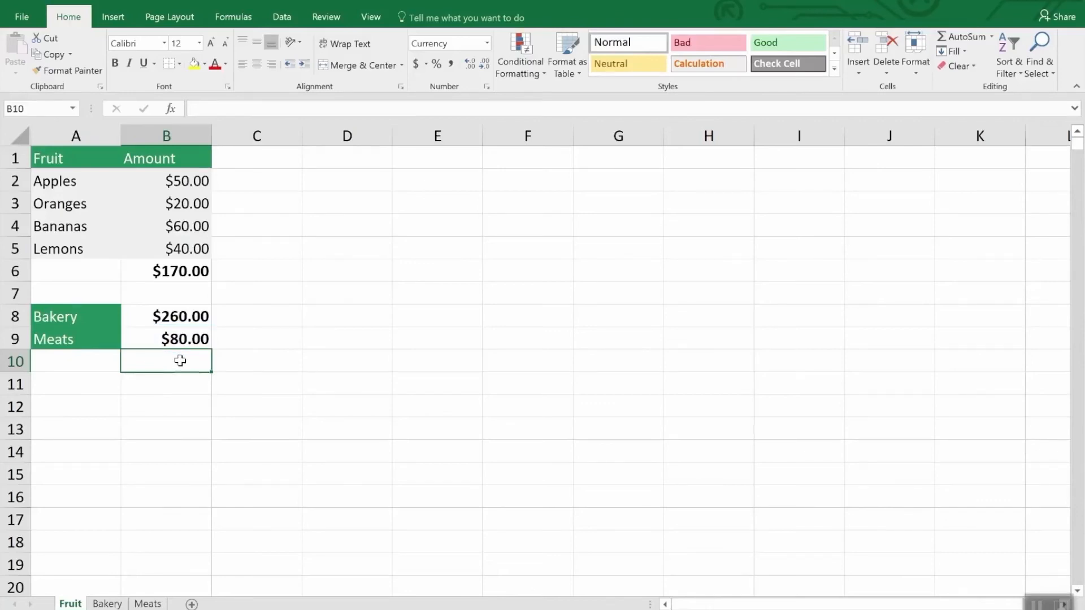
Replace the sheet reference in the SUM formula of cell B8 on the Fruit sheet with Meats.
key("Up")
key("Up")
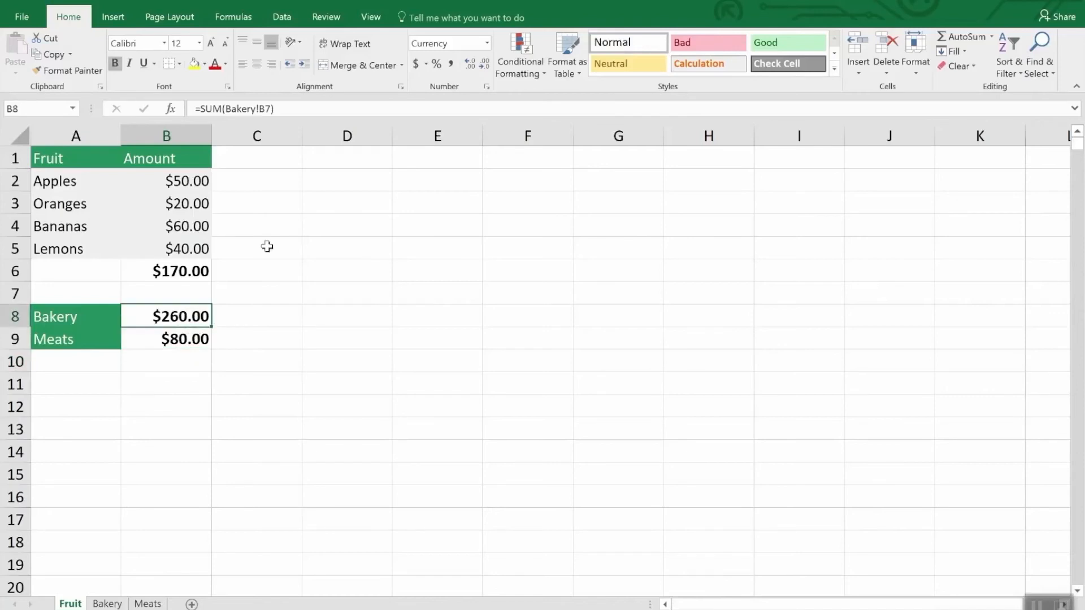
left_click(299, 109)
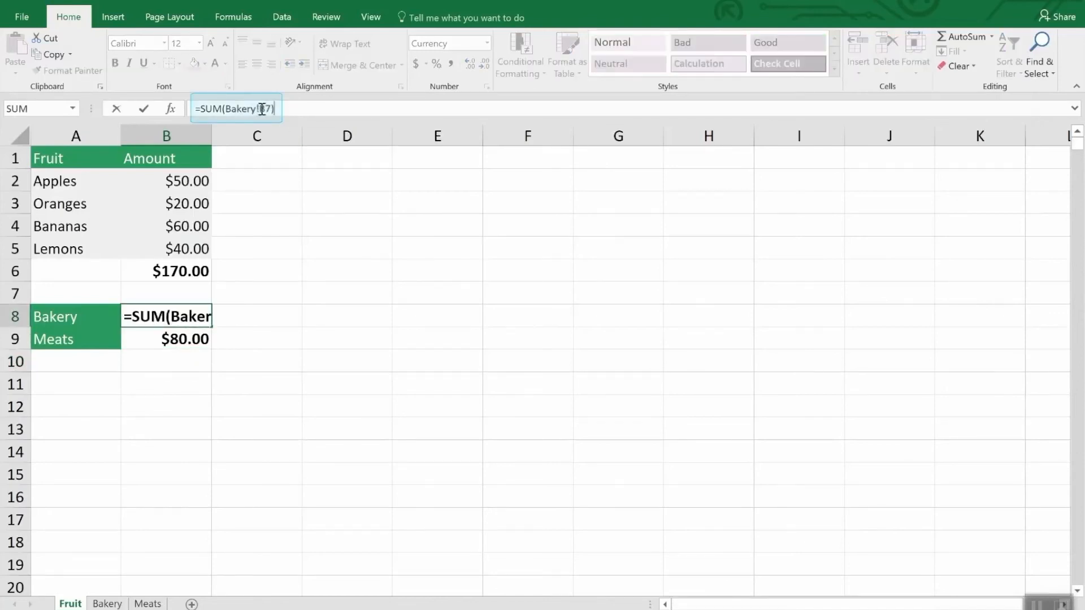
left_click_drag(262, 109, 226, 108)
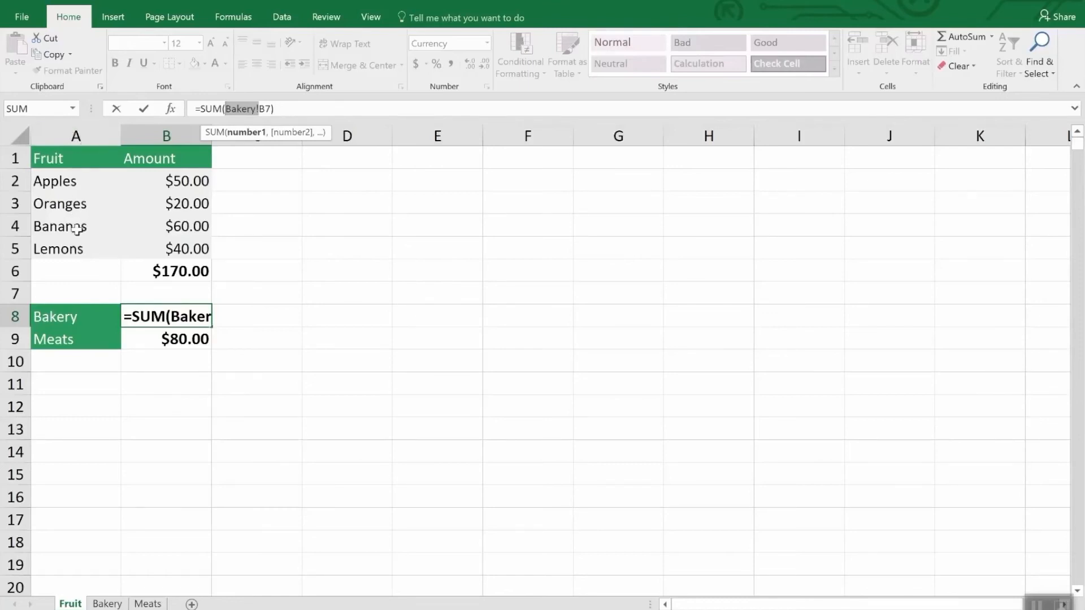
left_click(105, 604)
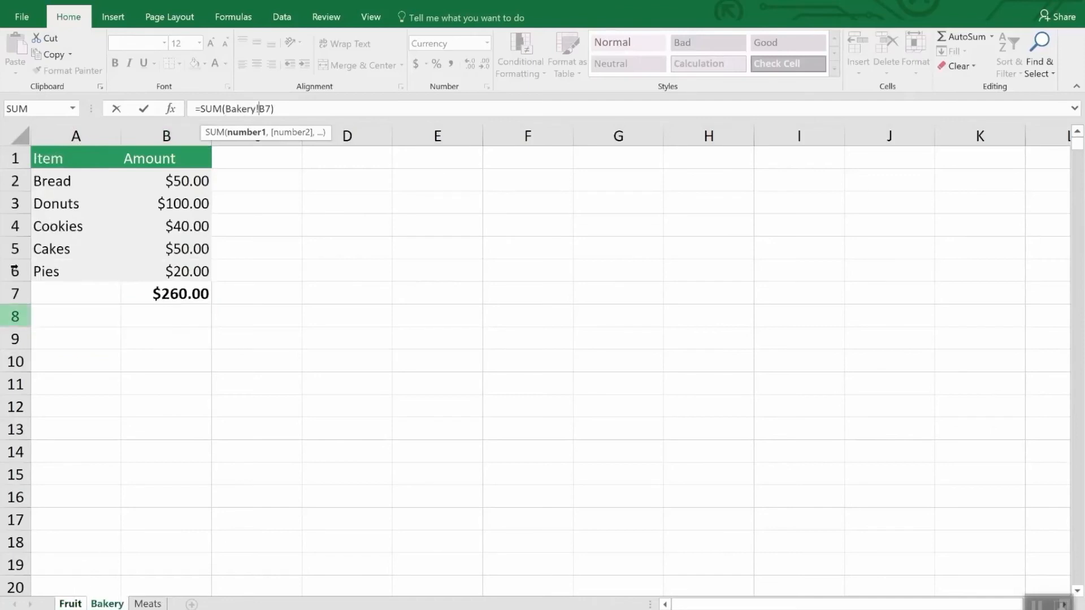
left_click(147, 603)
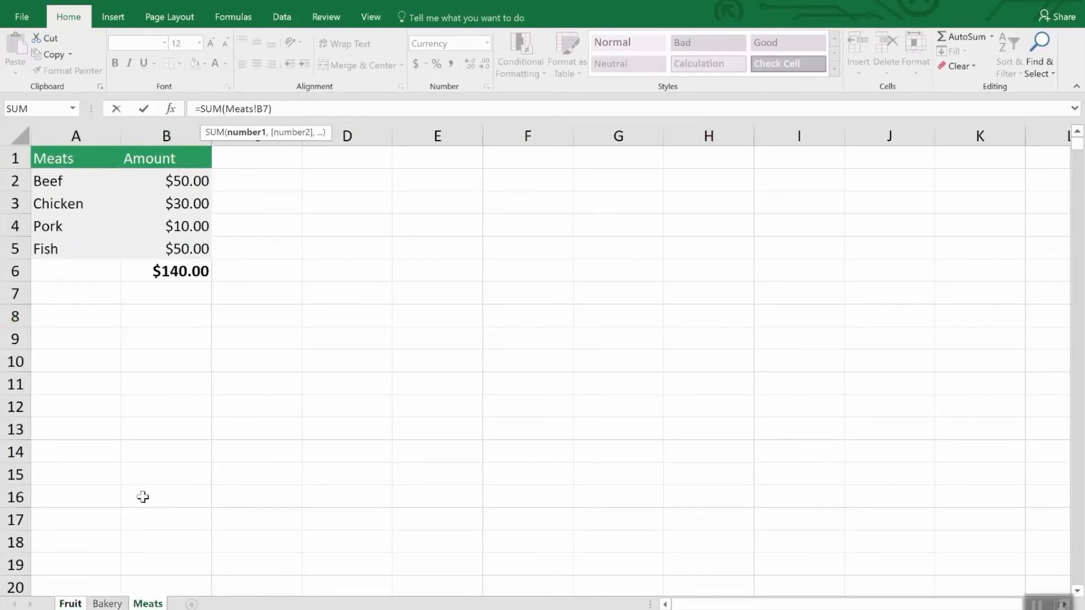
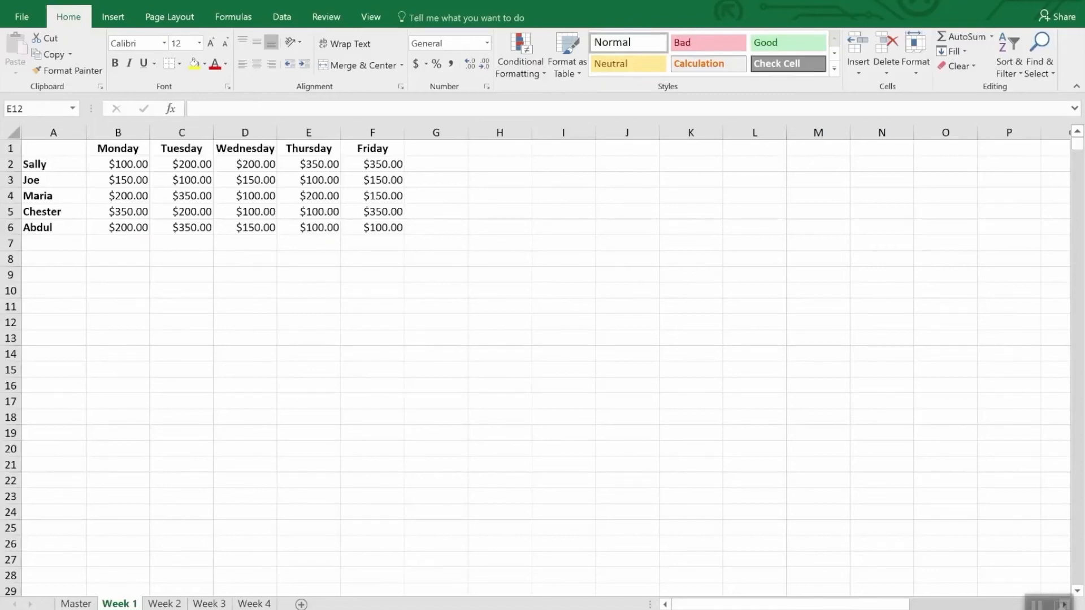
Look at the weekly sheets and start a Consolidate operation with the Sum function at cell A1 of the Master sheet.
left_click(229, 604)
left_click(253, 604)
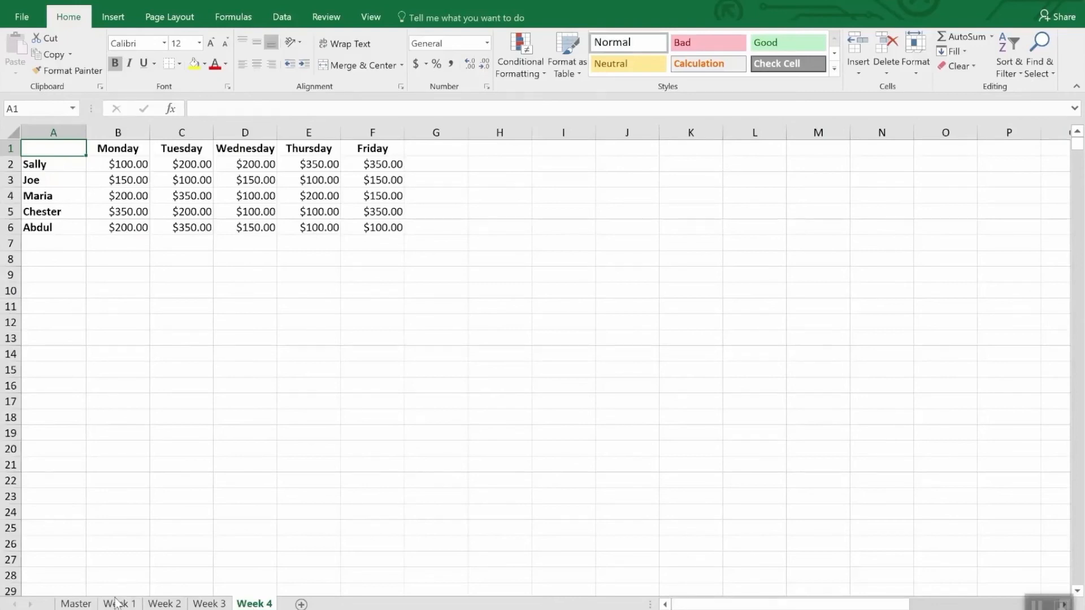
left_click(76, 605)
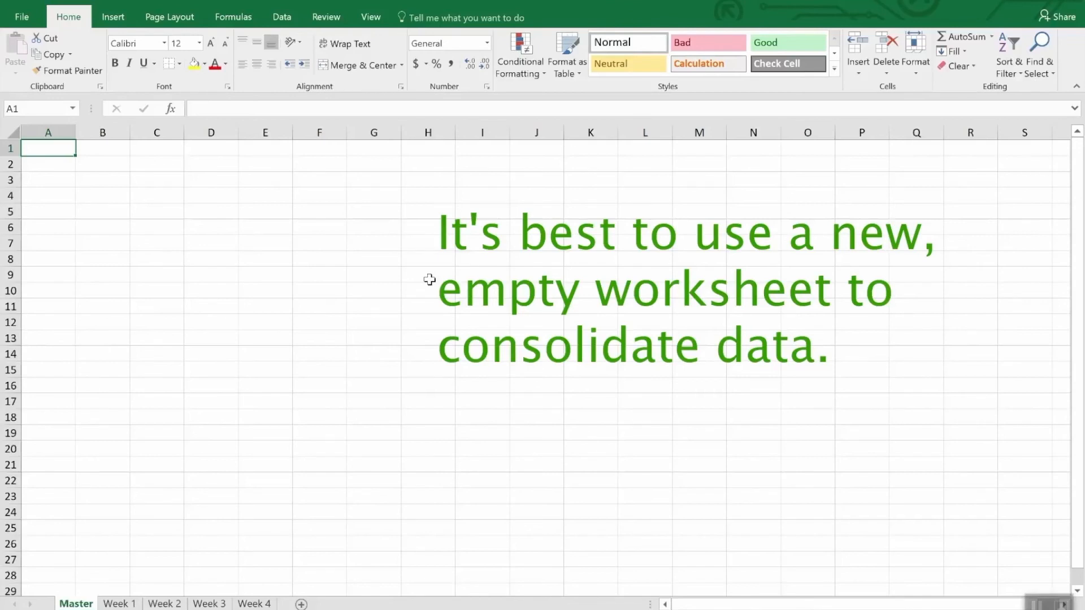
left_click(284, 17)
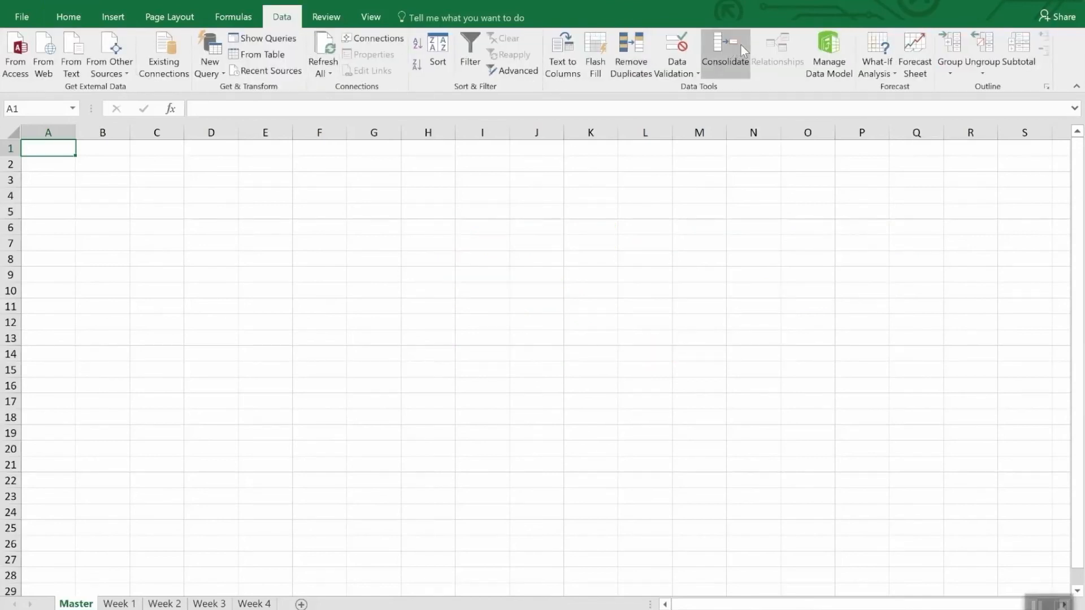
left_click(723, 47)
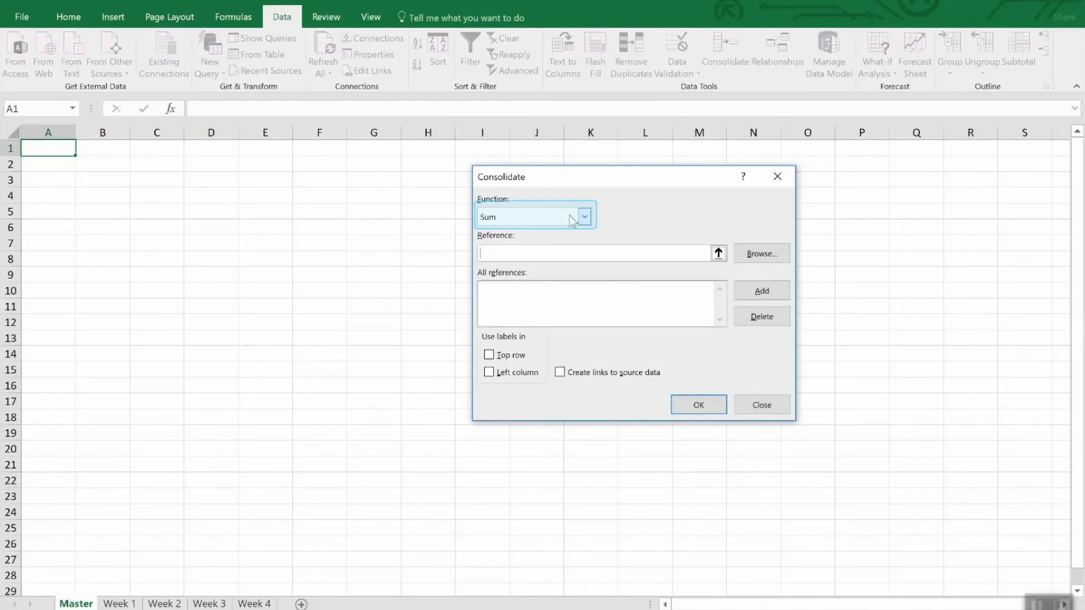
left_click(586, 218)
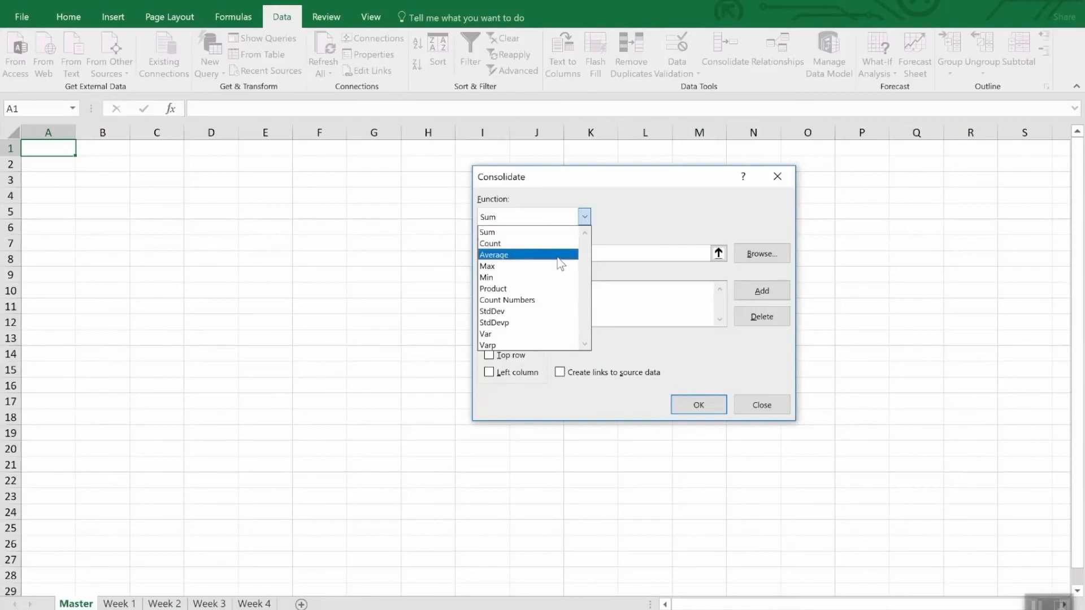
left_click(650, 215)
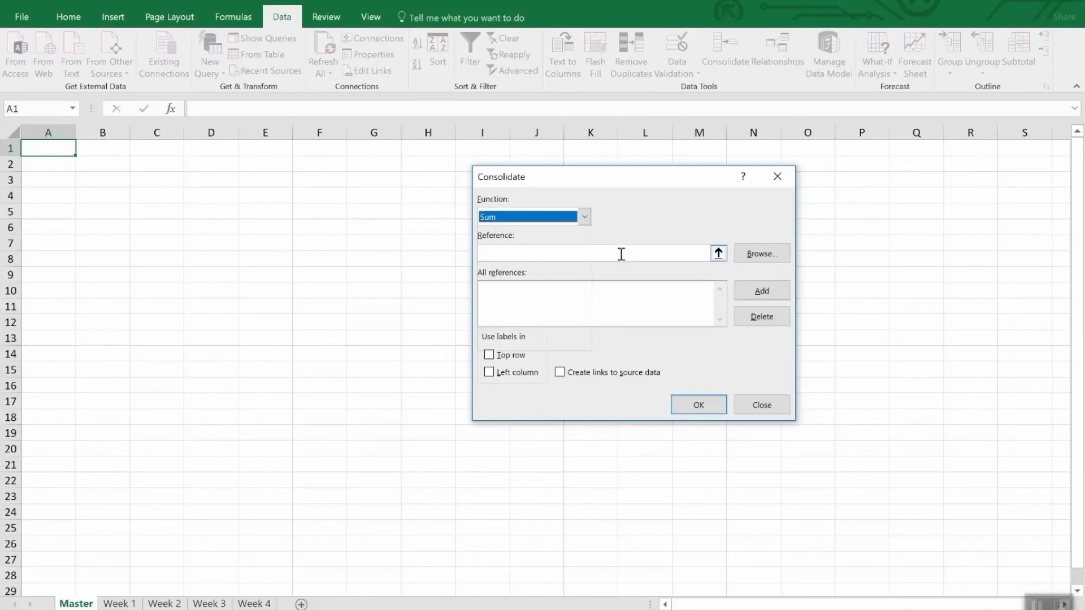
Add the range A1:F6 of the Week 1 sheet as the first reference to consolidate.
left_click(719, 253)
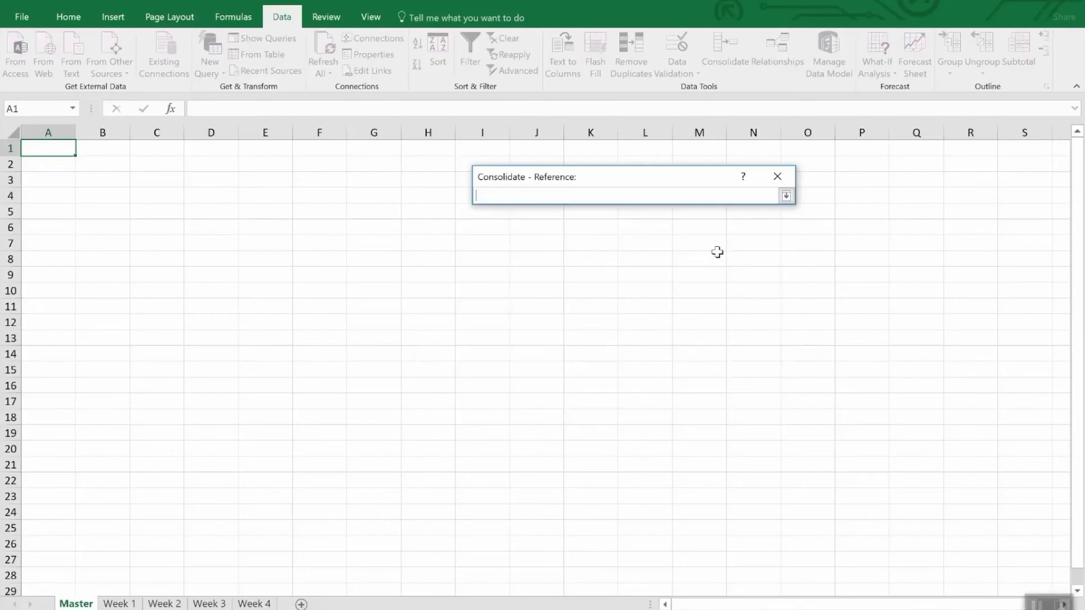
left_click(119, 603)
left_click_drag(52, 148, 385, 228)
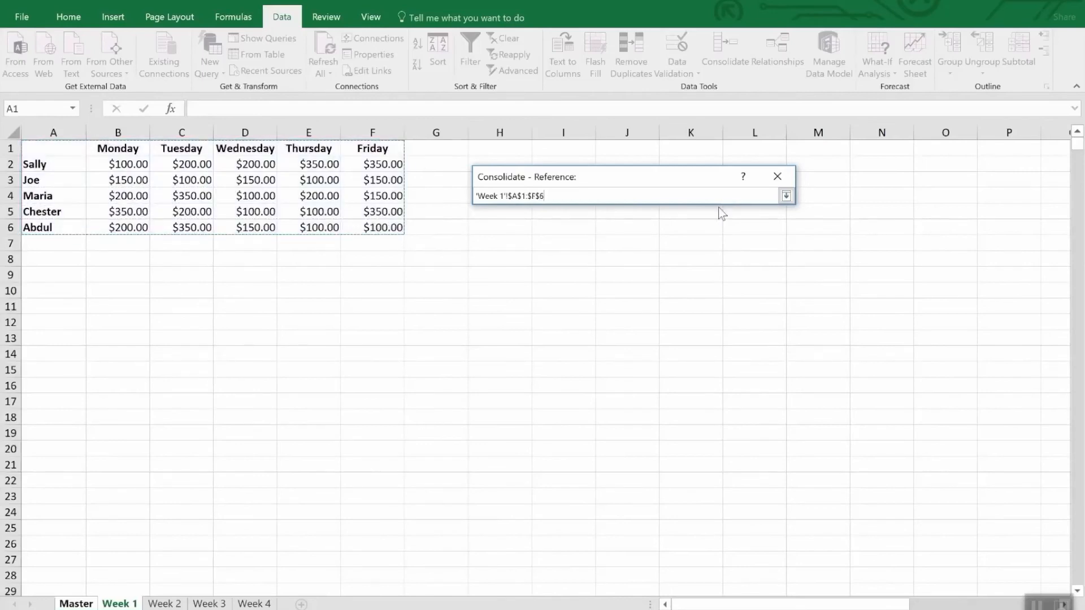
left_click(786, 196)
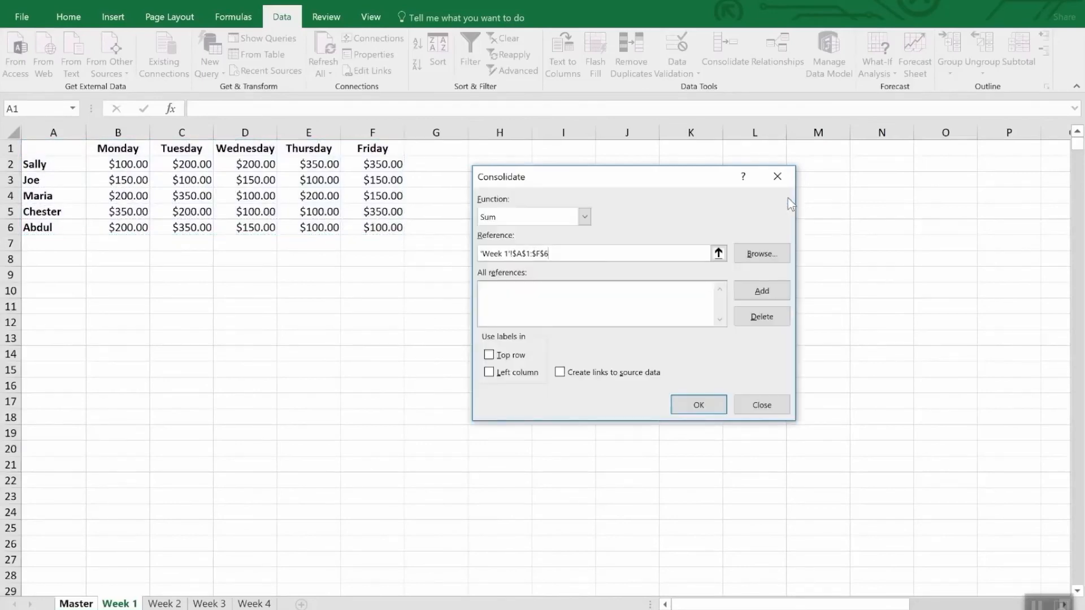
left_click(752, 289)
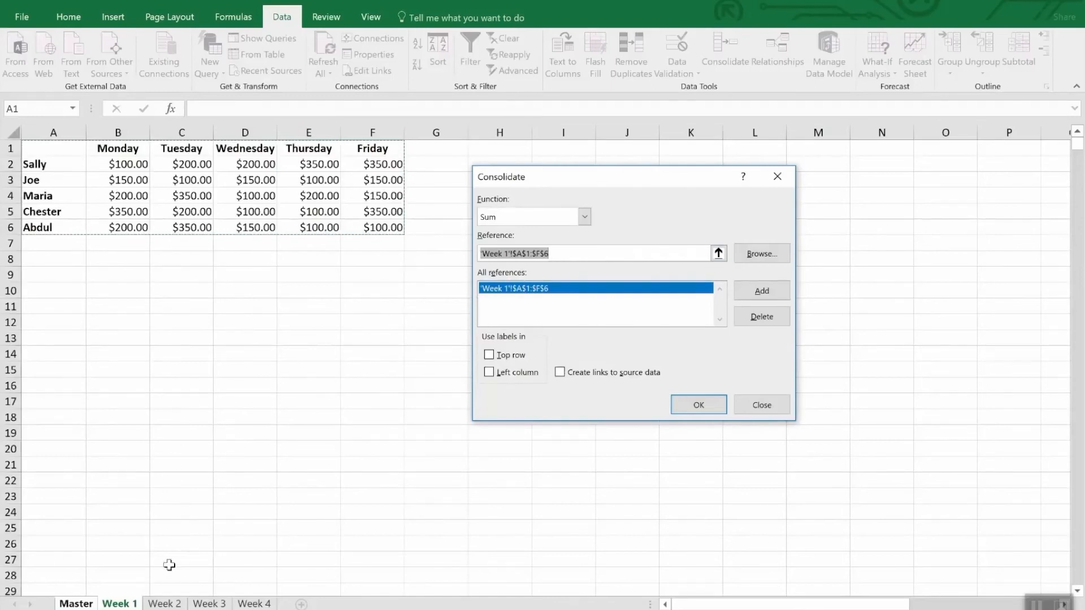
Add the range A1:F6 of the Week 2, Week 3 and Week 4 sheets to the consolidation references.
left_click(172, 603)
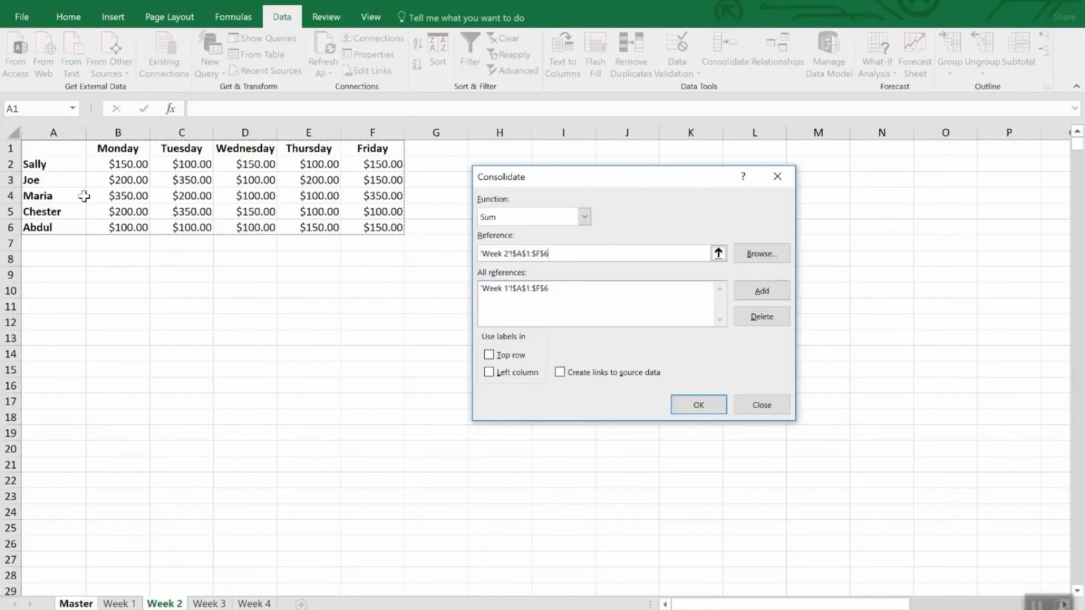
left_click(757, 291)
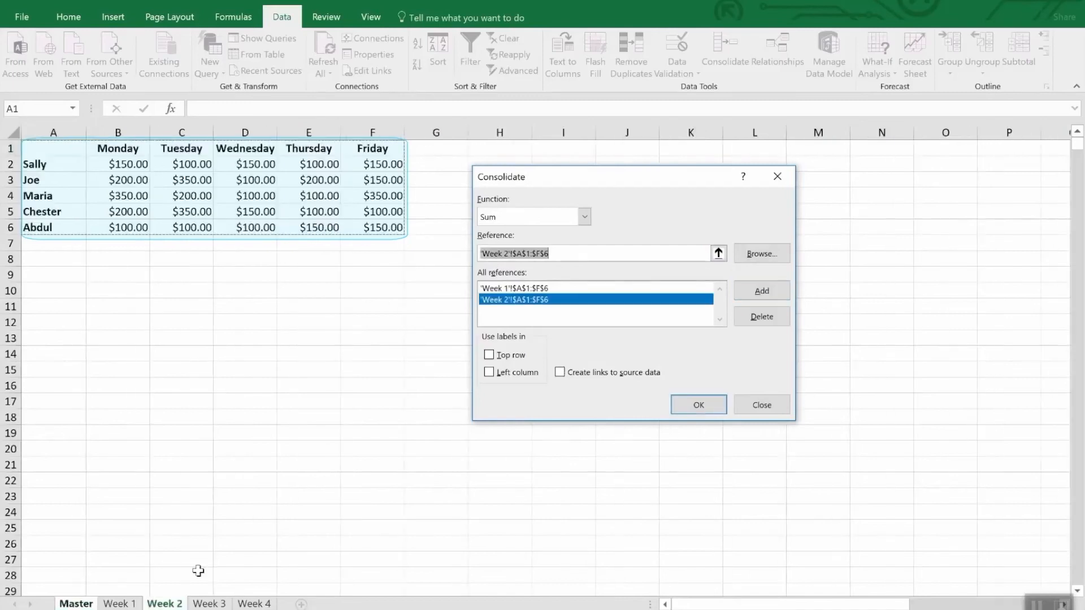
left_click(210, 603)
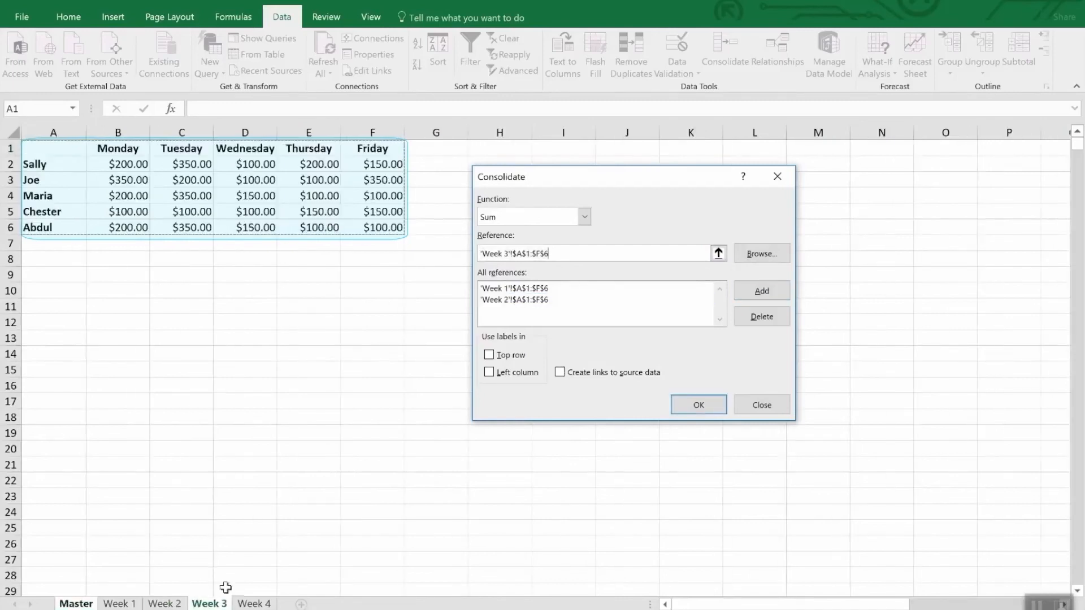
left_click(746, 290)
left_click(248, 603)
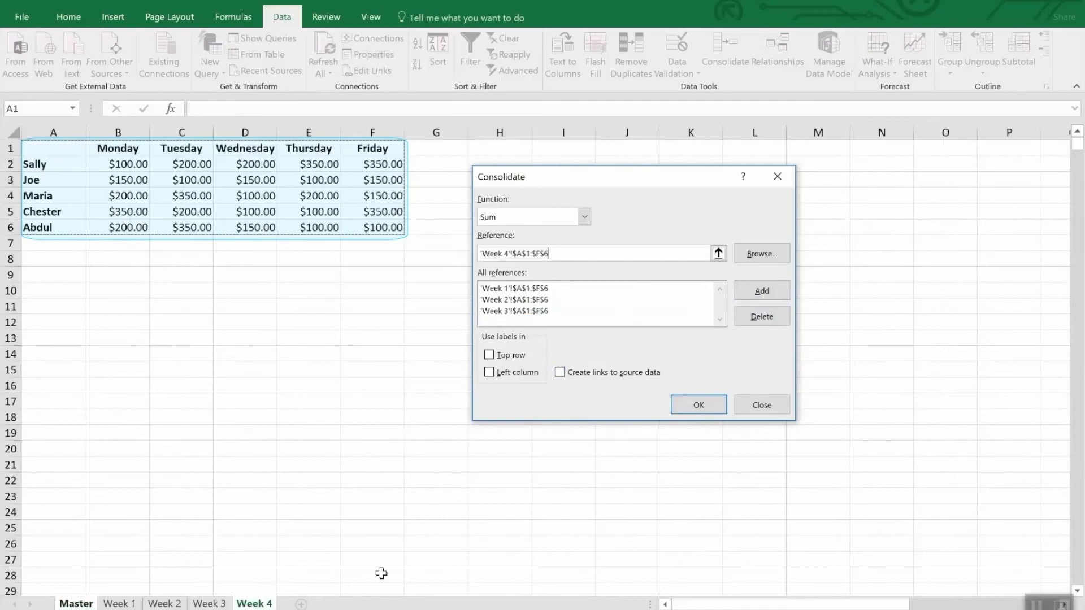
left_click(757, 291)
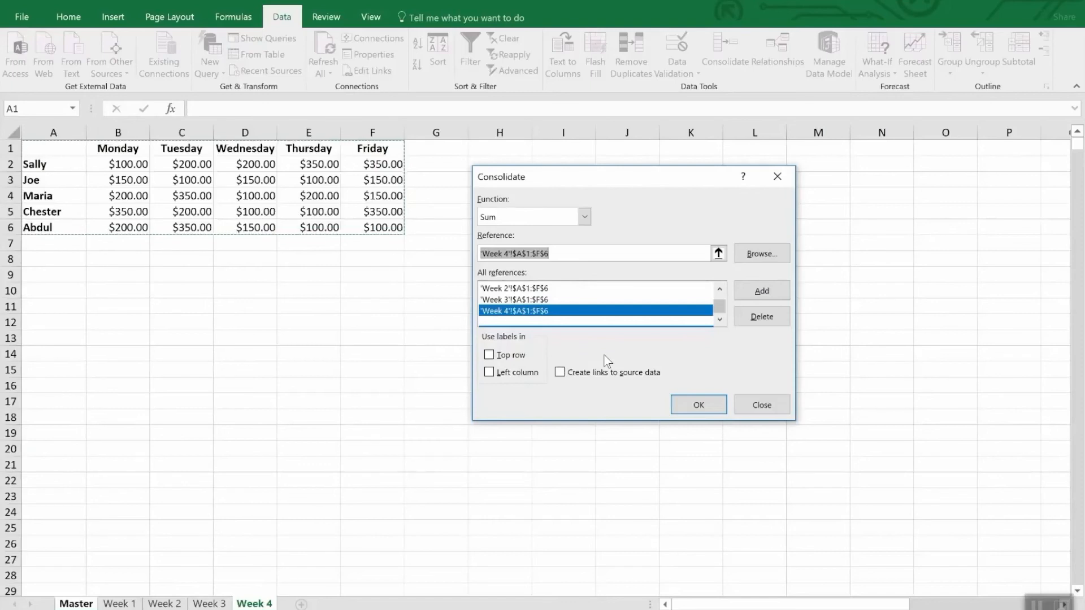
Run the consolidation using labels from the top row and left column, with links to the source data.
left_click(515, 356)
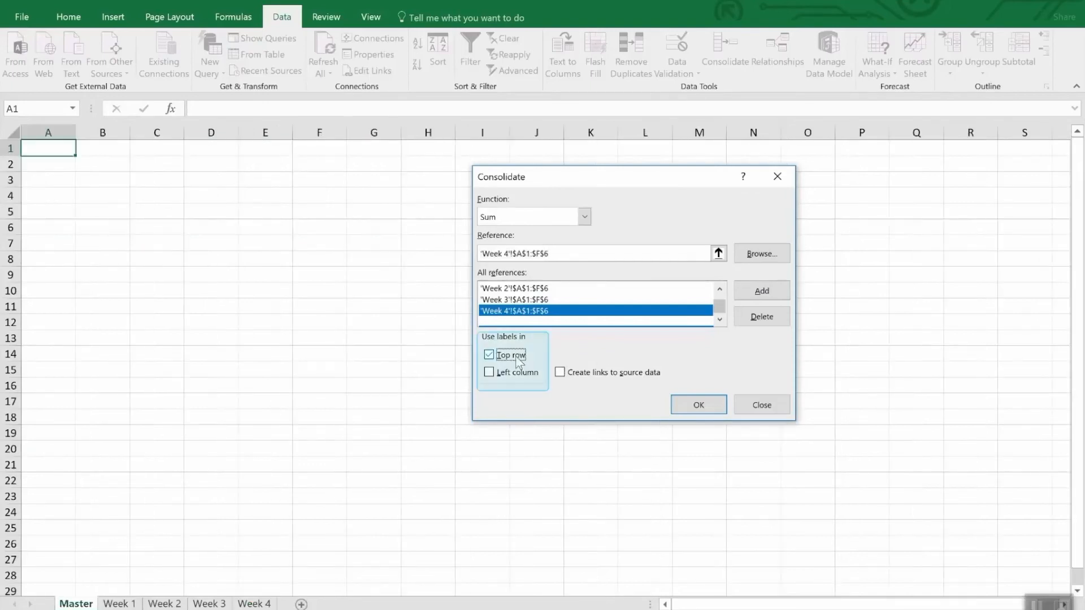
left_click(517, 375)
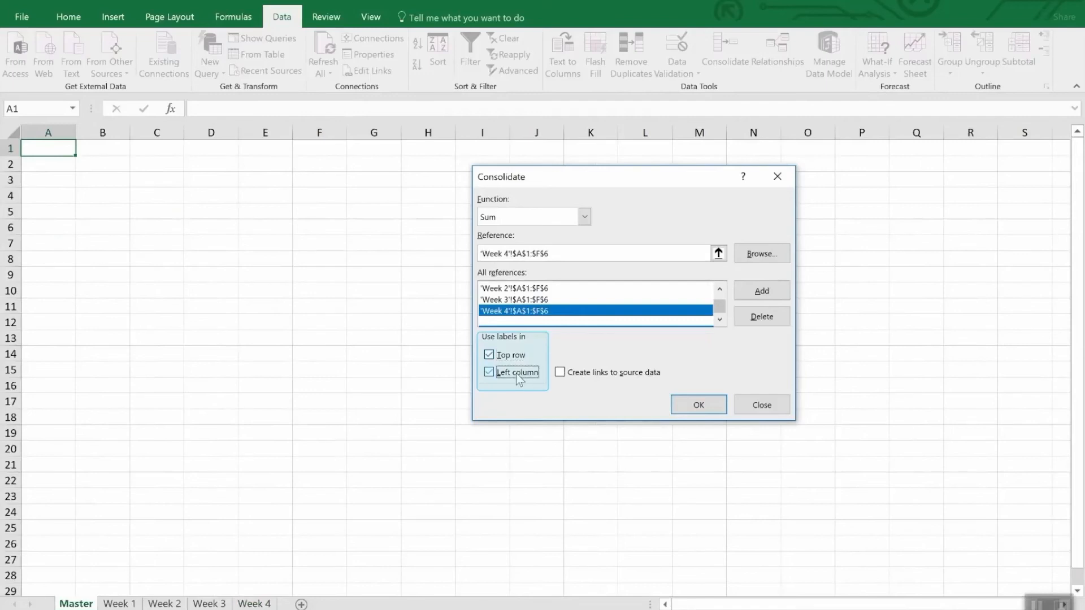
left_click(613, 379)
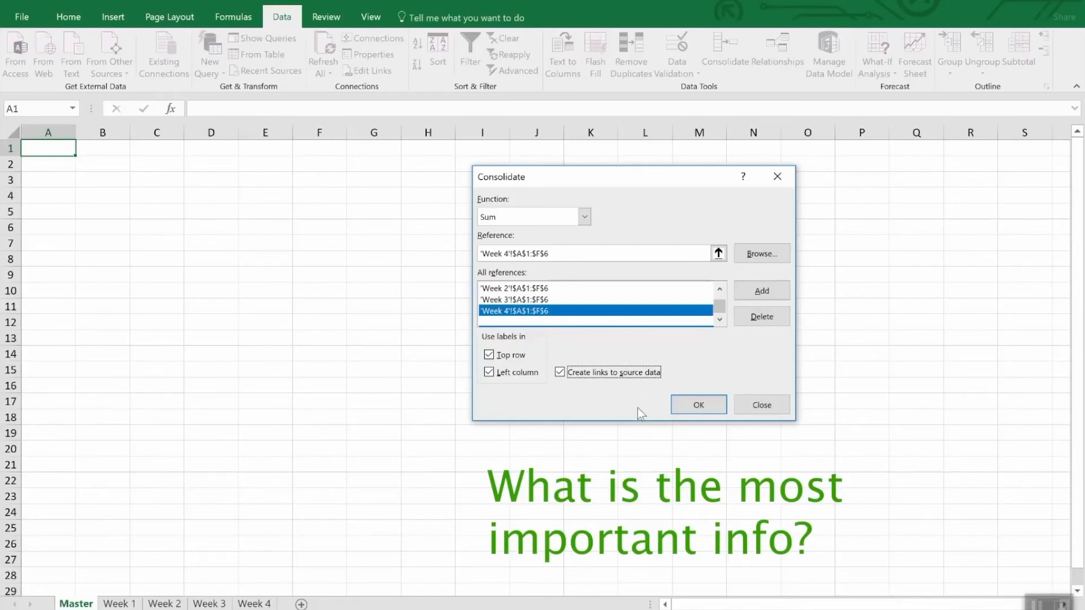
left_click(699, 405)
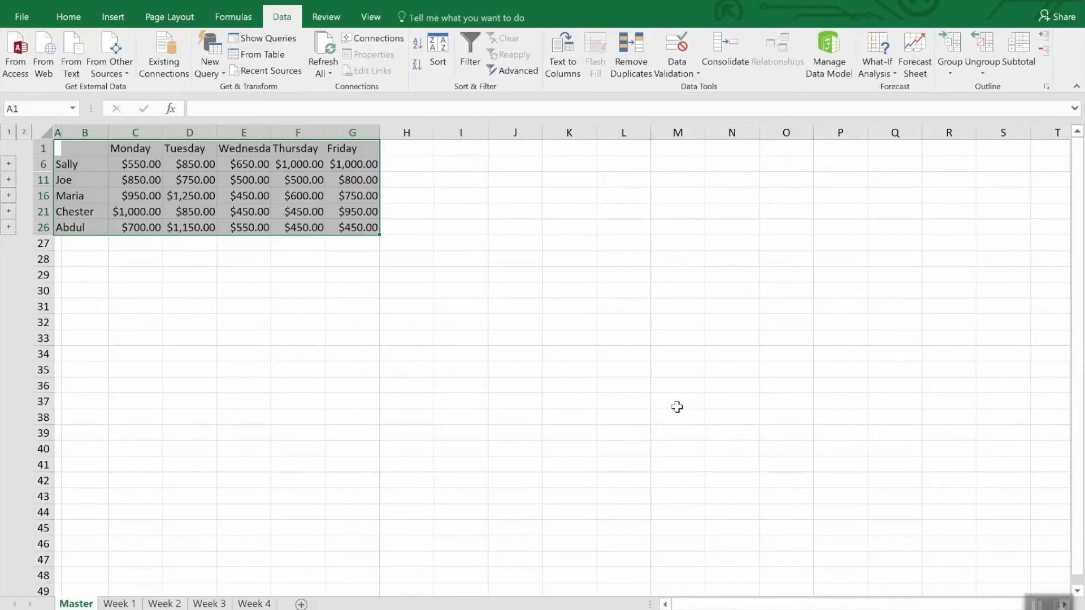
left_click(677, 407)
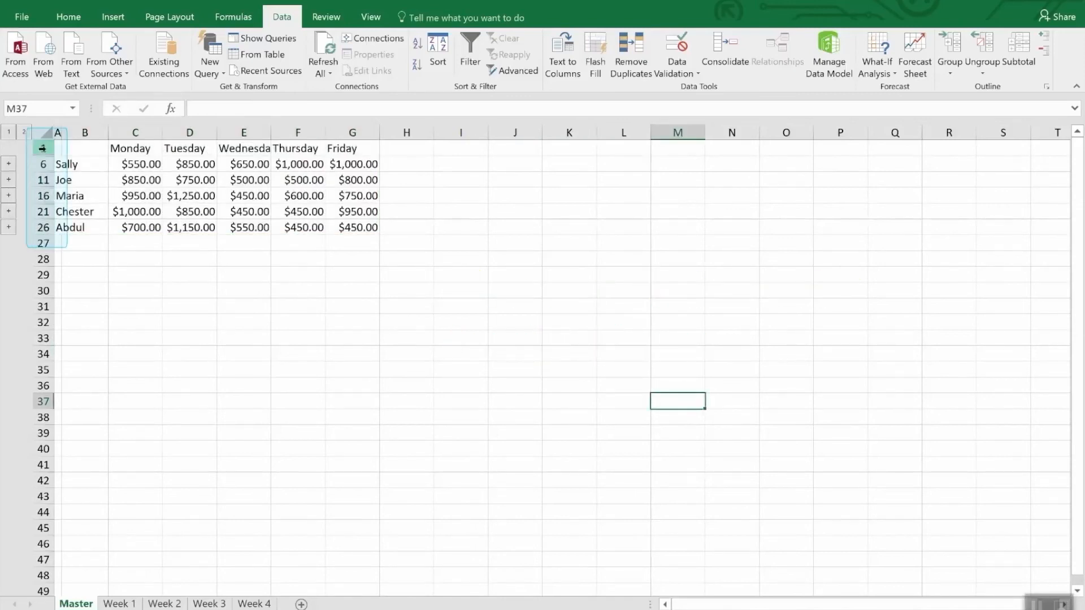
Unhide the detail rows between rows 1 and 26 of the Master sheet and collapse them again.
left_click_drag(43, 148, 40, 231)
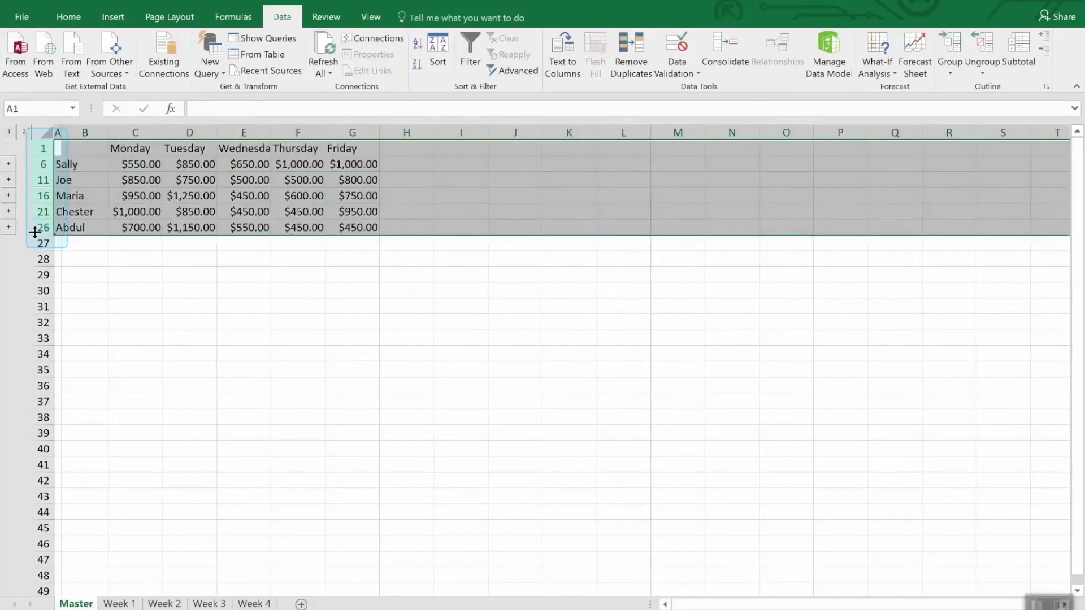
right_click(39, 229)
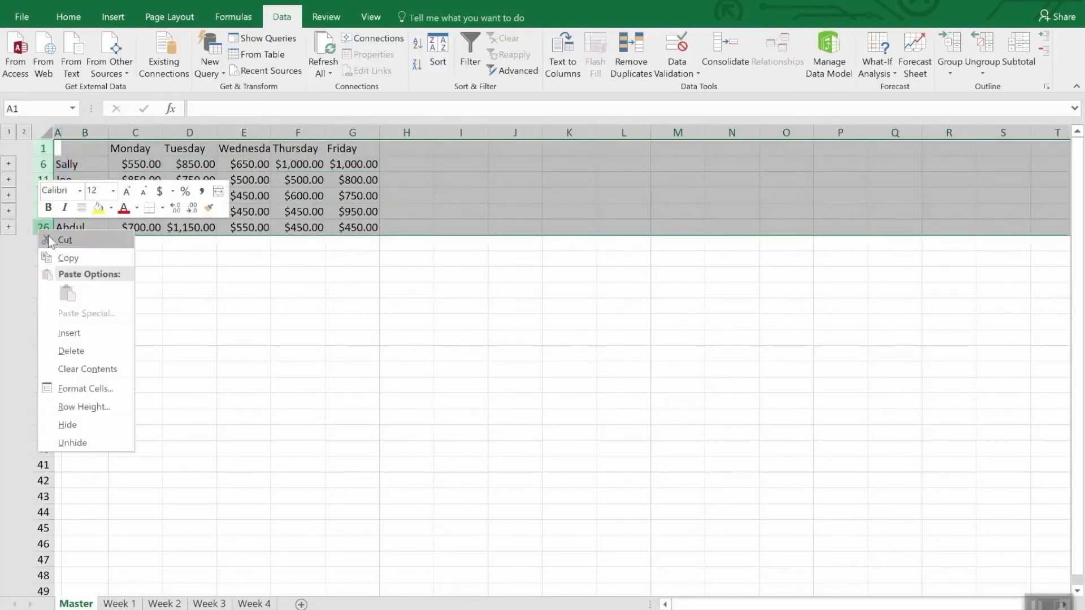
left_click(63, 443)
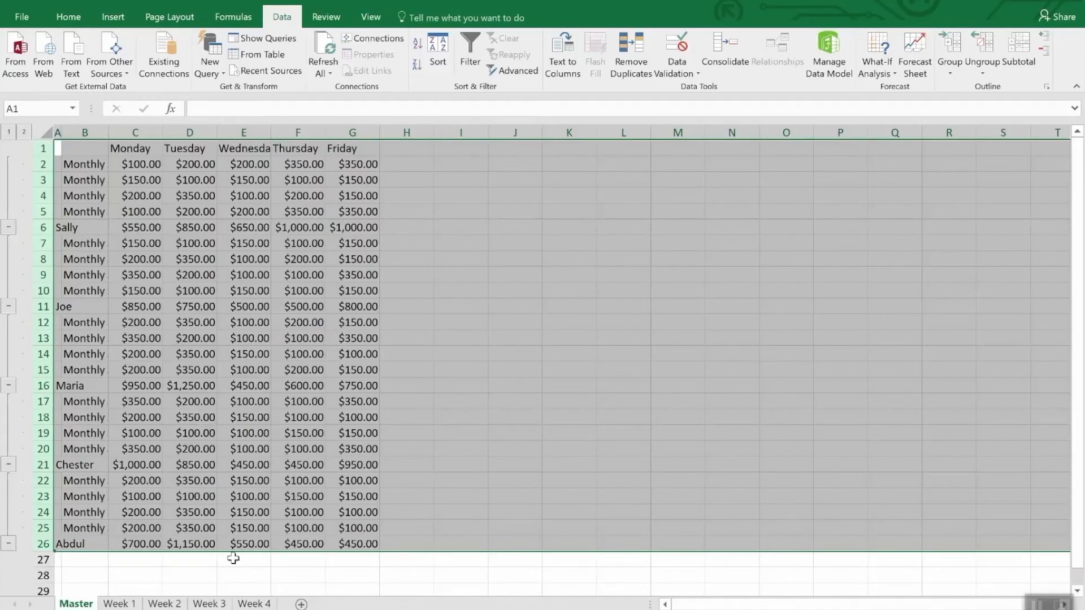
left_click(253, 572)
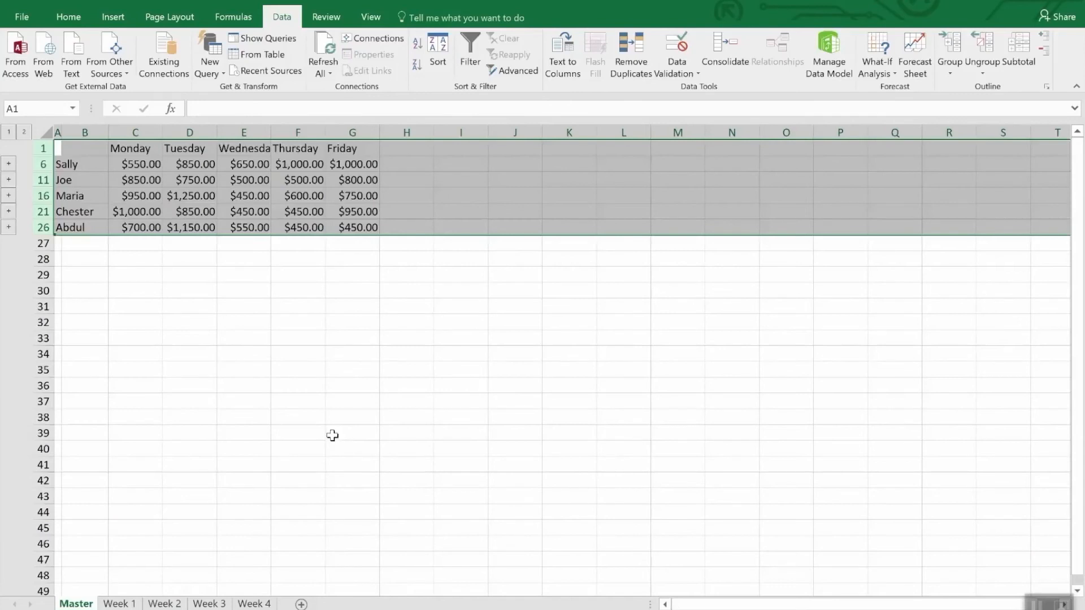
left_click(293, 295)
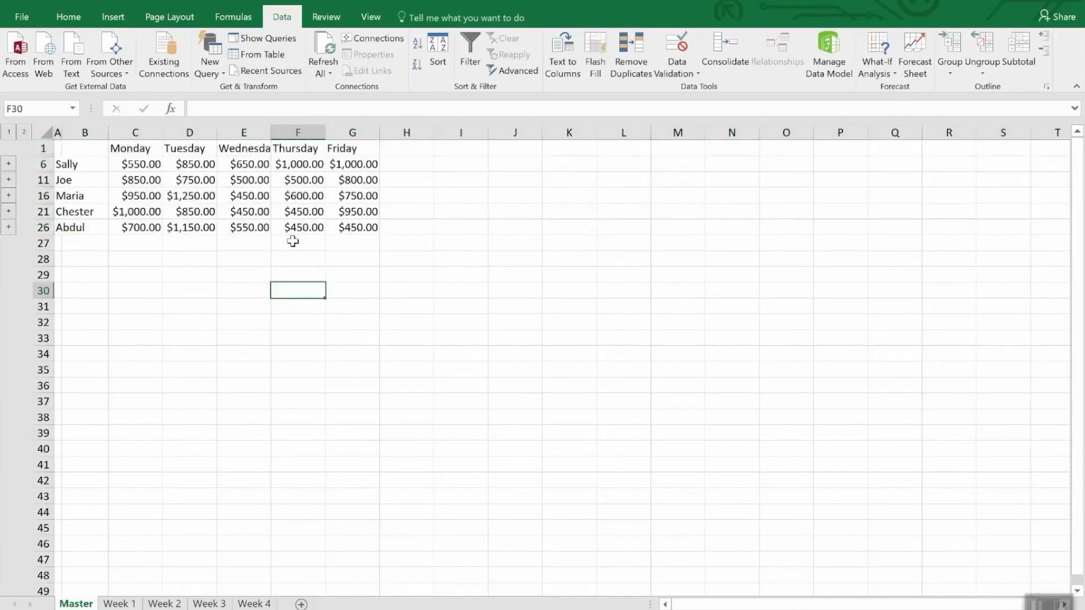
Set cell E2 on the Week 4 sheet to 3500 and check the linked Thursday total in cell F6 of the Master sheet.
left_click(317, 164)
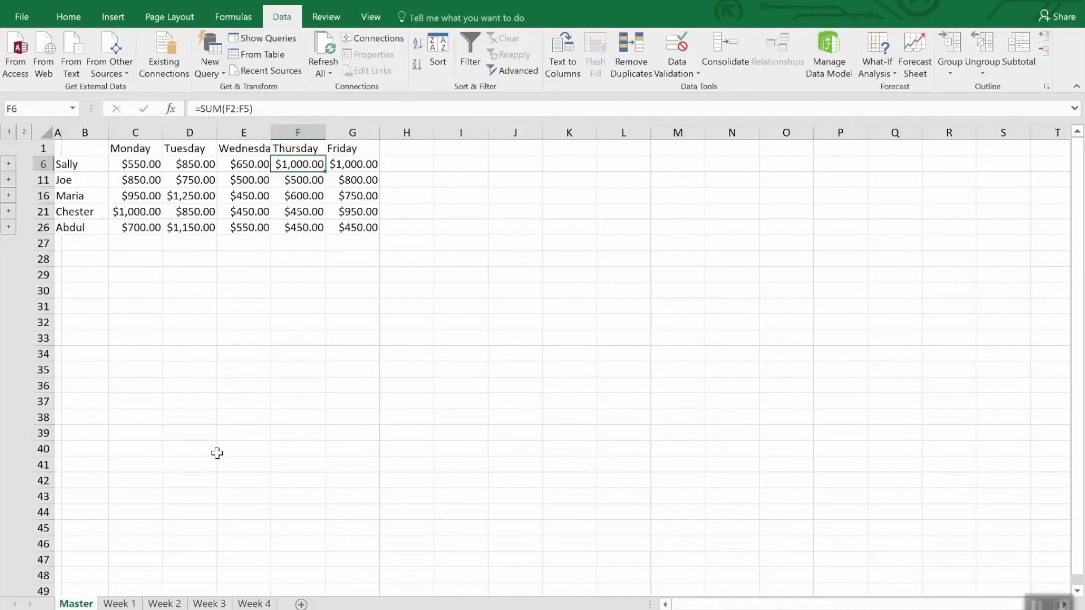
left_click(254, 603)
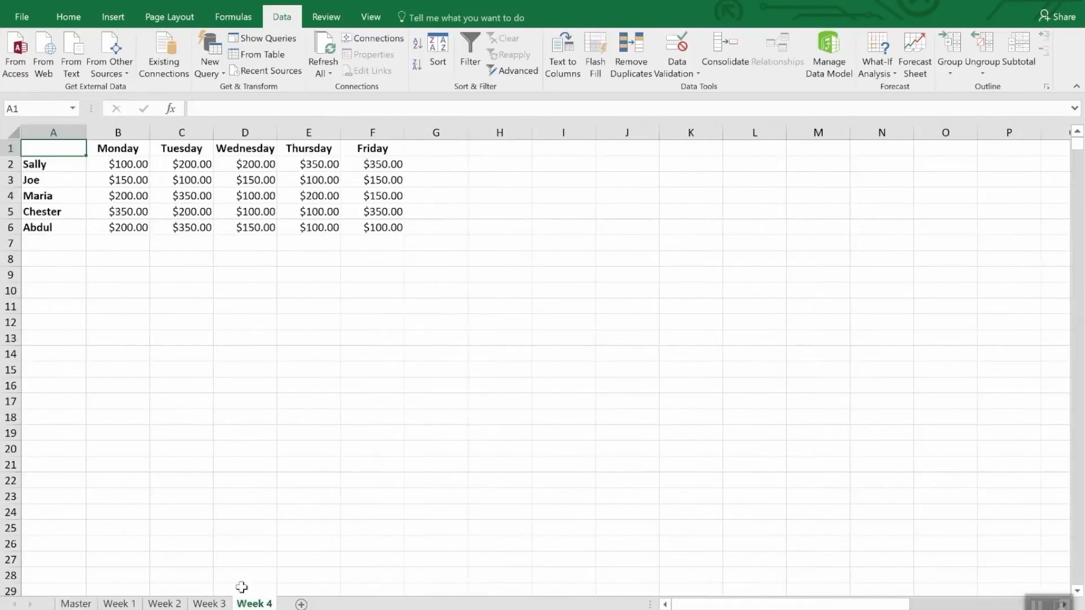
left_click(320, 165)
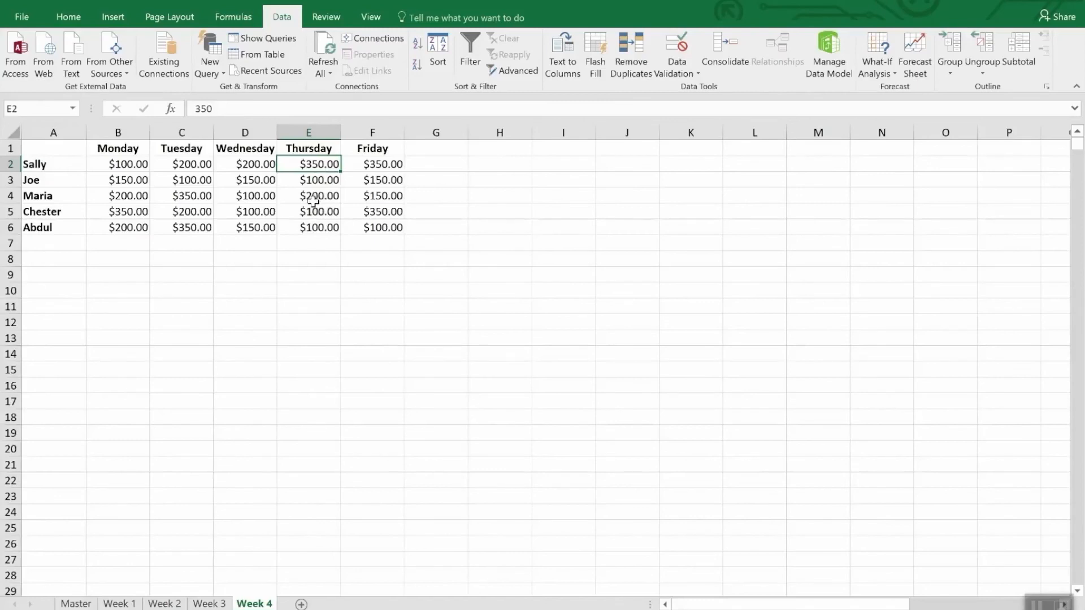
type("3500")
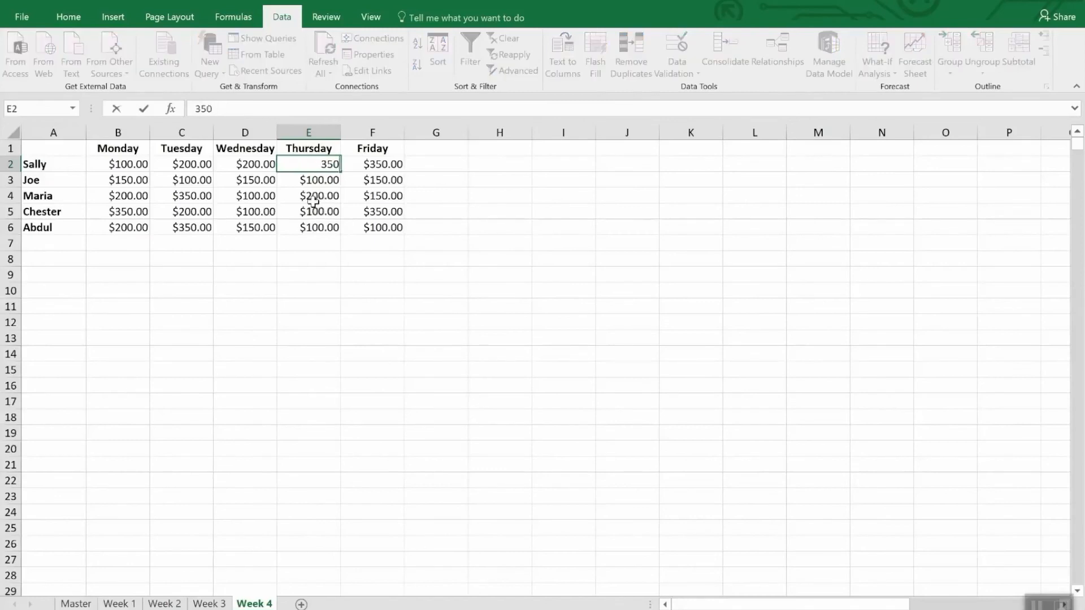
type(".")
key("Return")
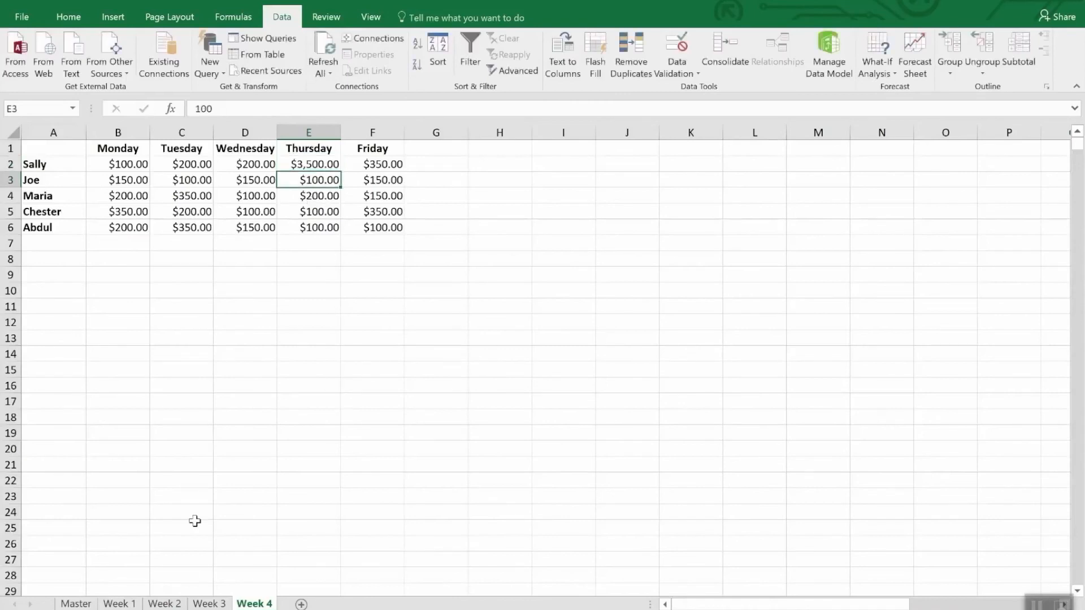
left_click(75, 604)
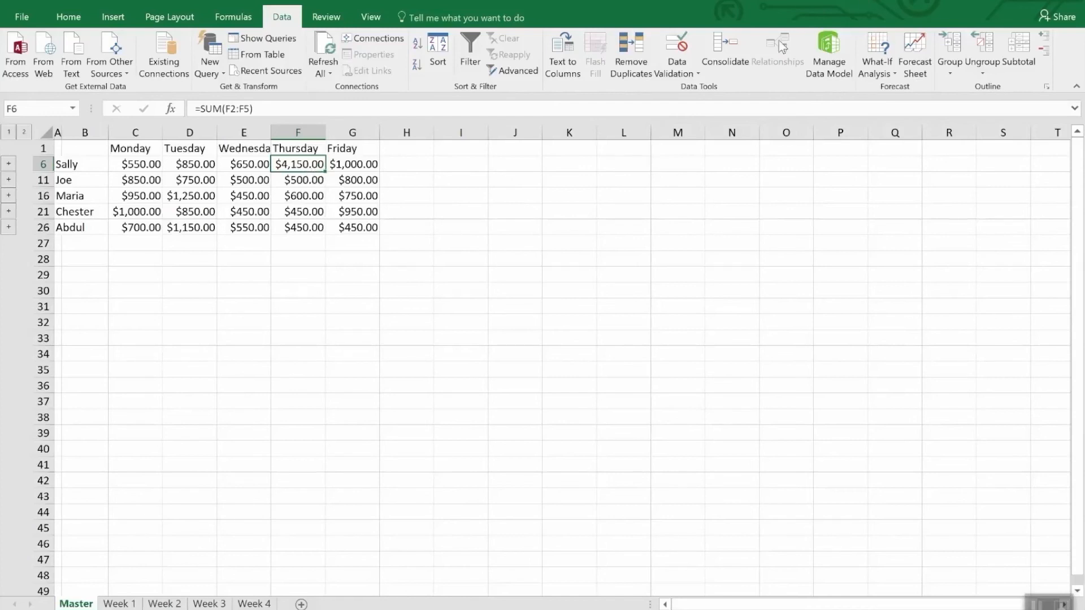
left_click(733, 49)
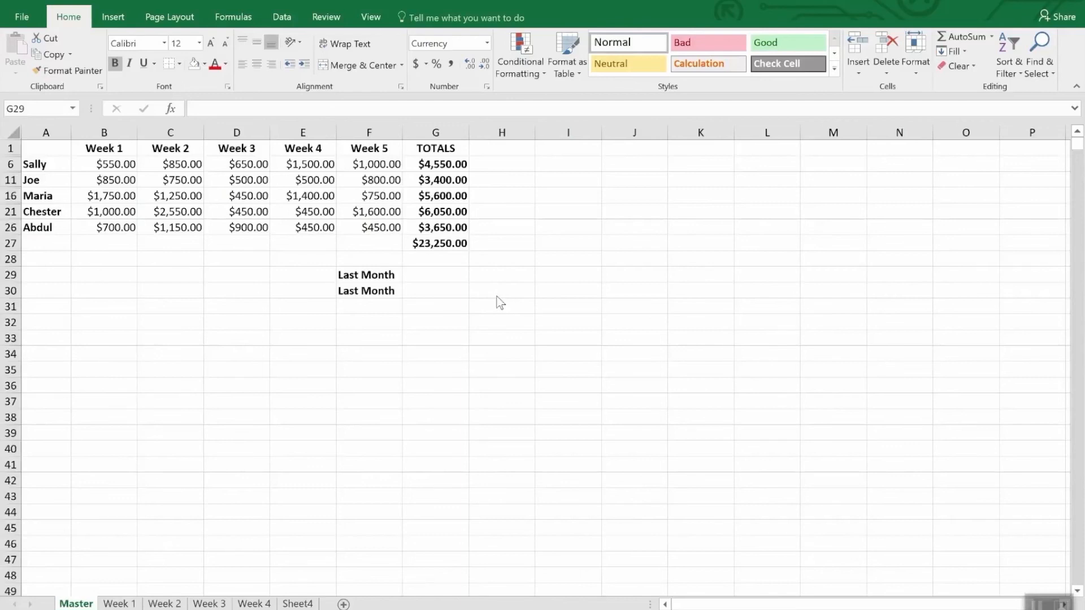
Link cell G29 of the Master sheet to the grand total in cell G47 of the Monthly Sales workbook's Master sheet.
left_click(418, 274)
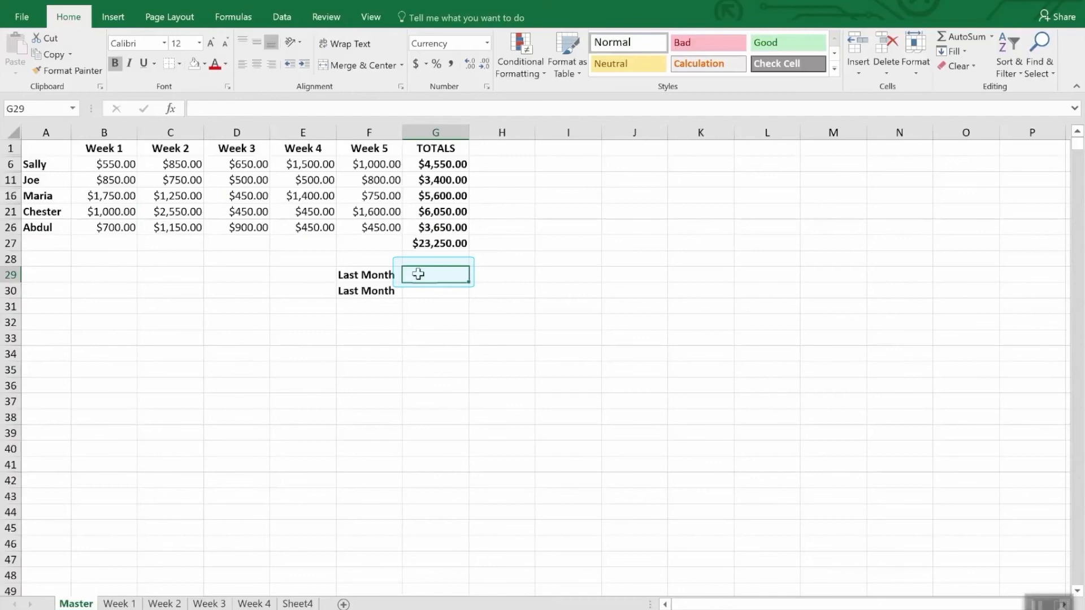
type("=")
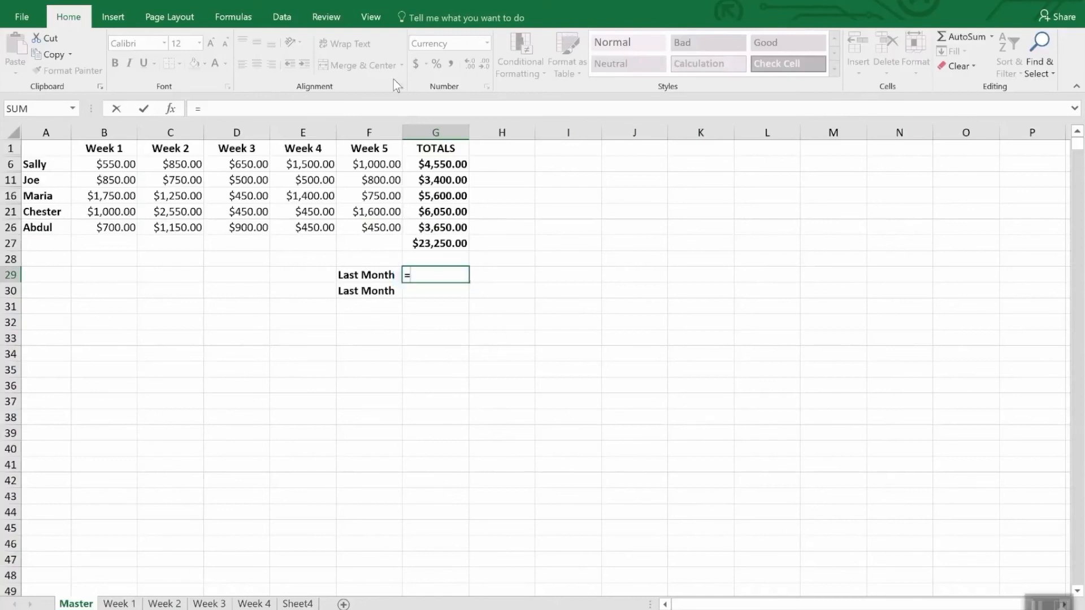
left_click(373, 18)
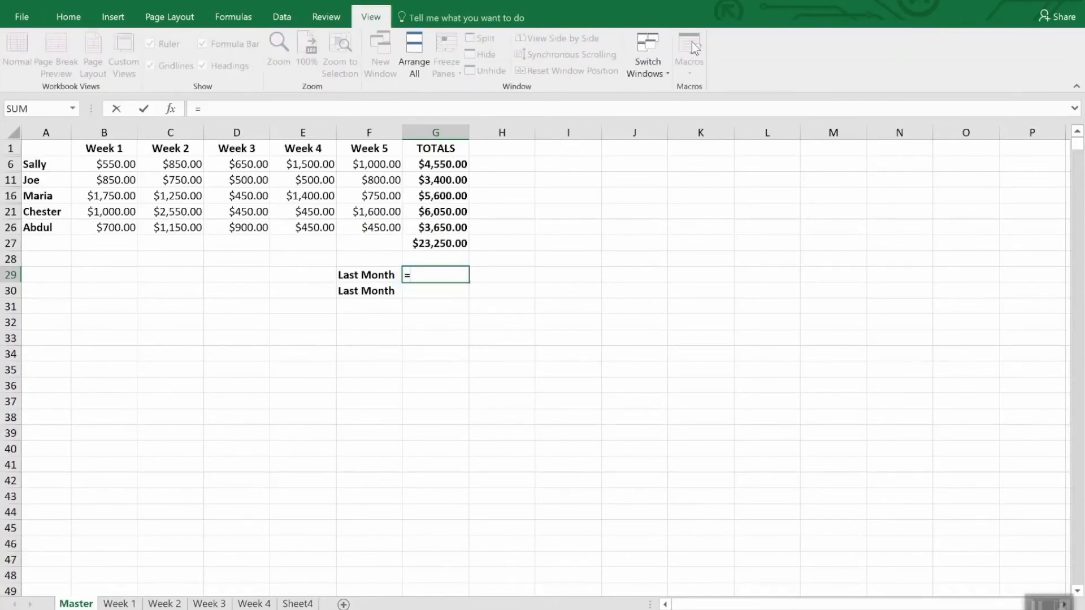
left_click(666, 61)
left_click(667, 89)
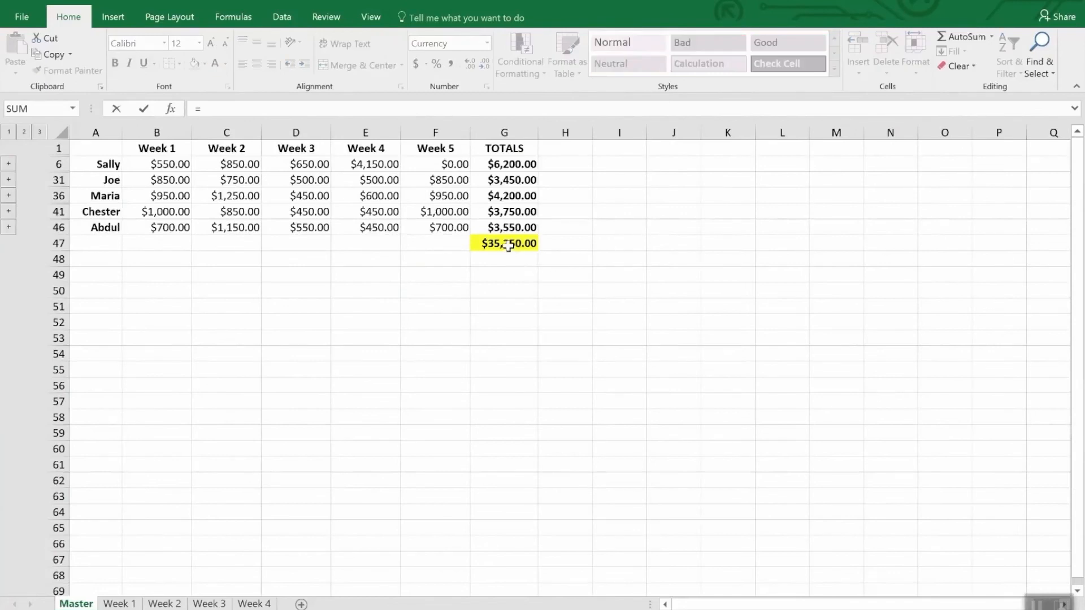
left_click(508, 243)
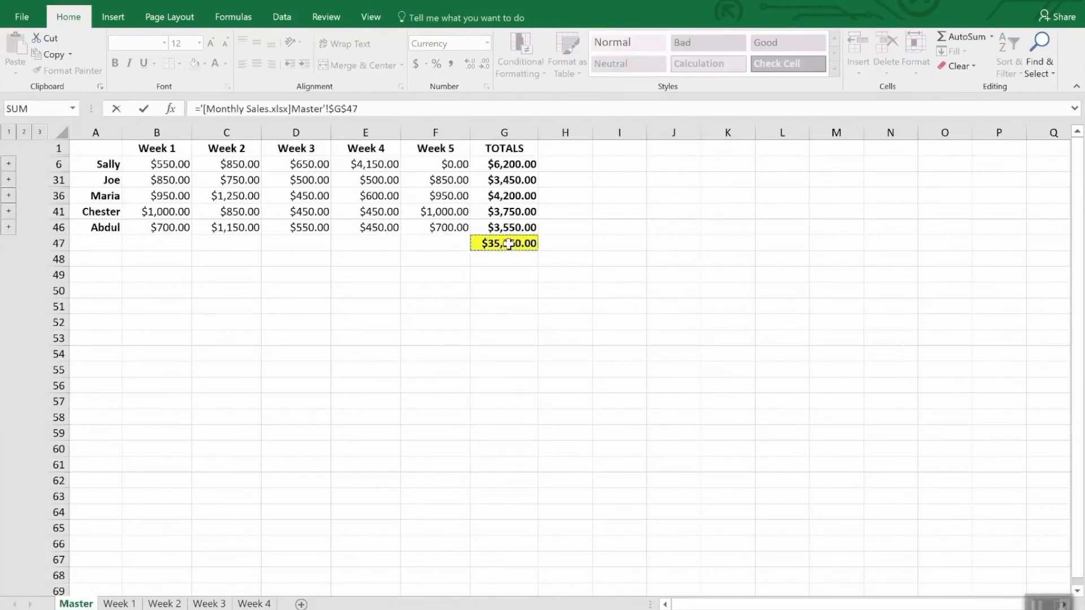
key("Return")
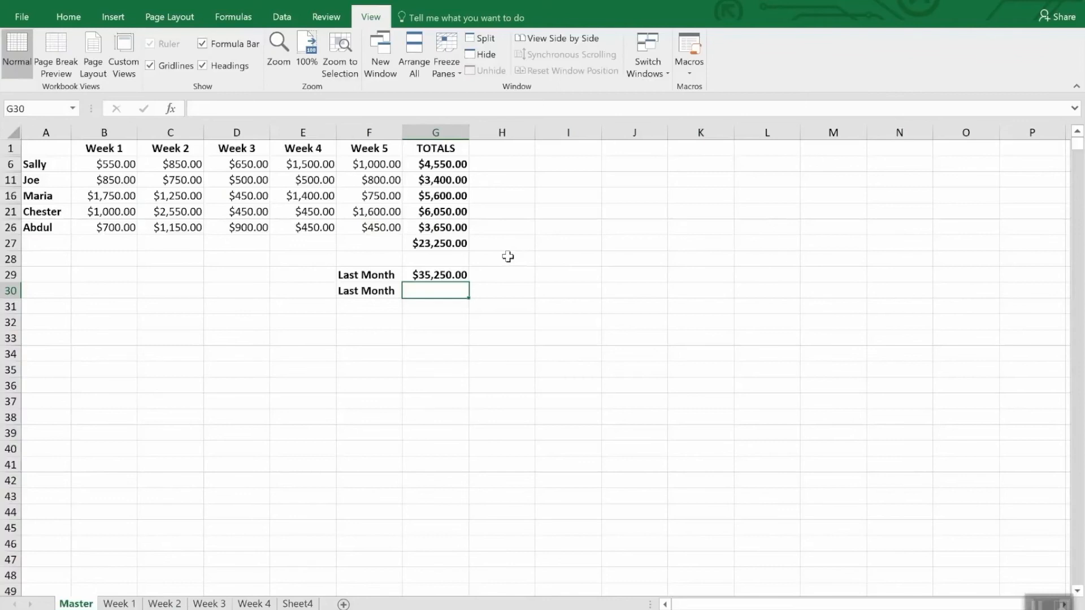
left_click(459, 276)
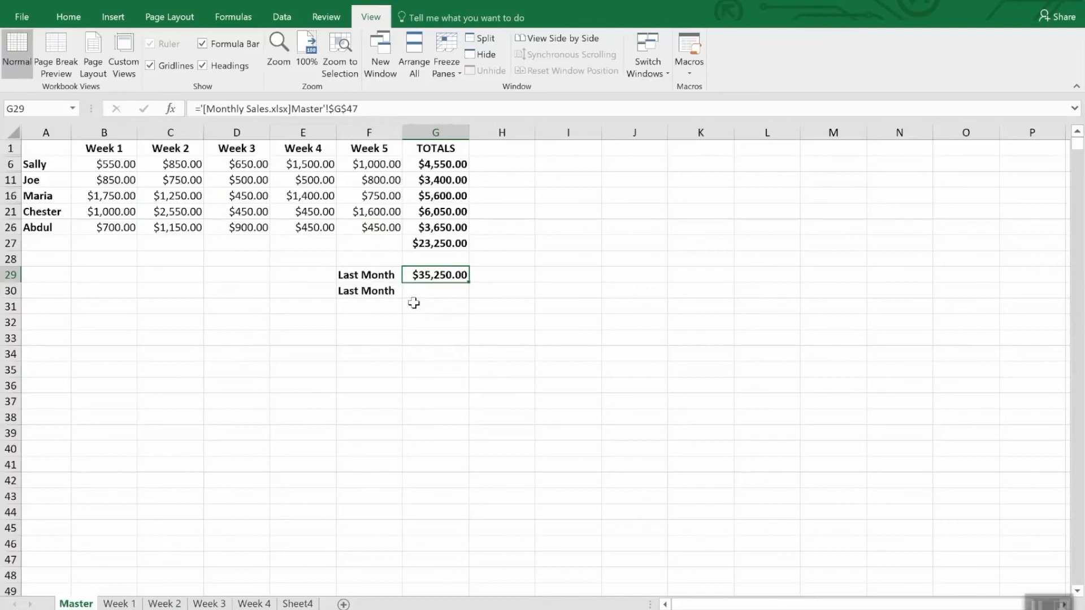
Copy the grand total in cell G47 on the Master sheet of the Monthly Sales workbook for use in cell G30.
left_click(423, 291)
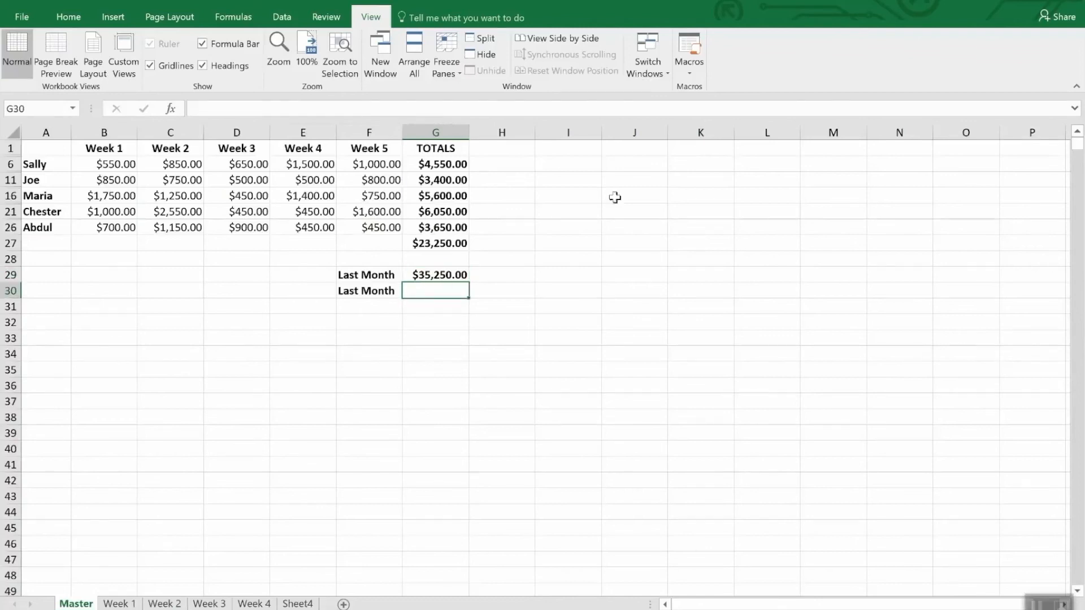
left_click(655, 61)
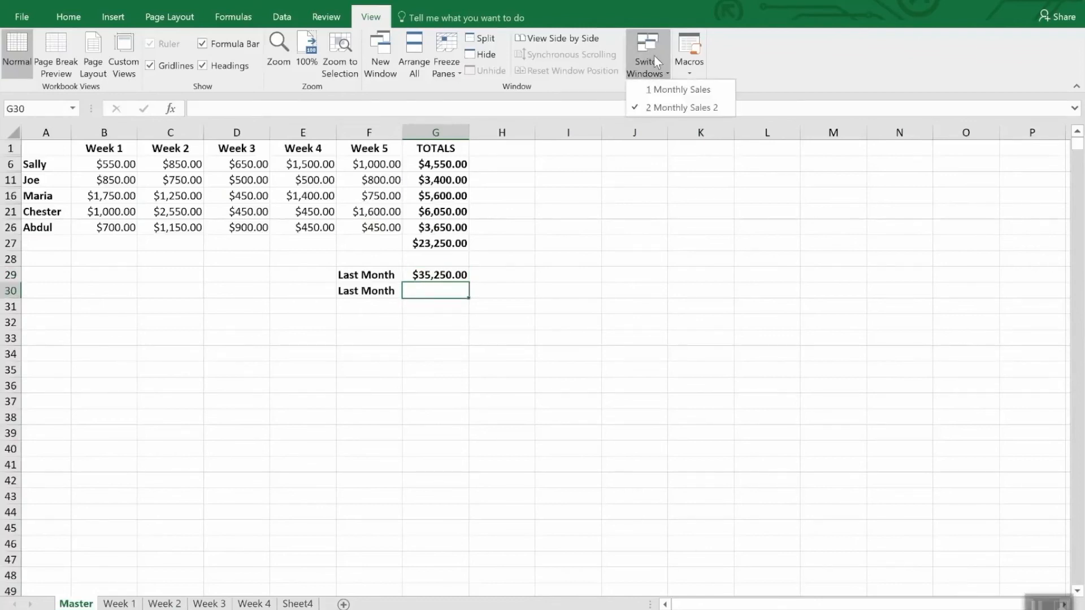
left_click(667, 90)
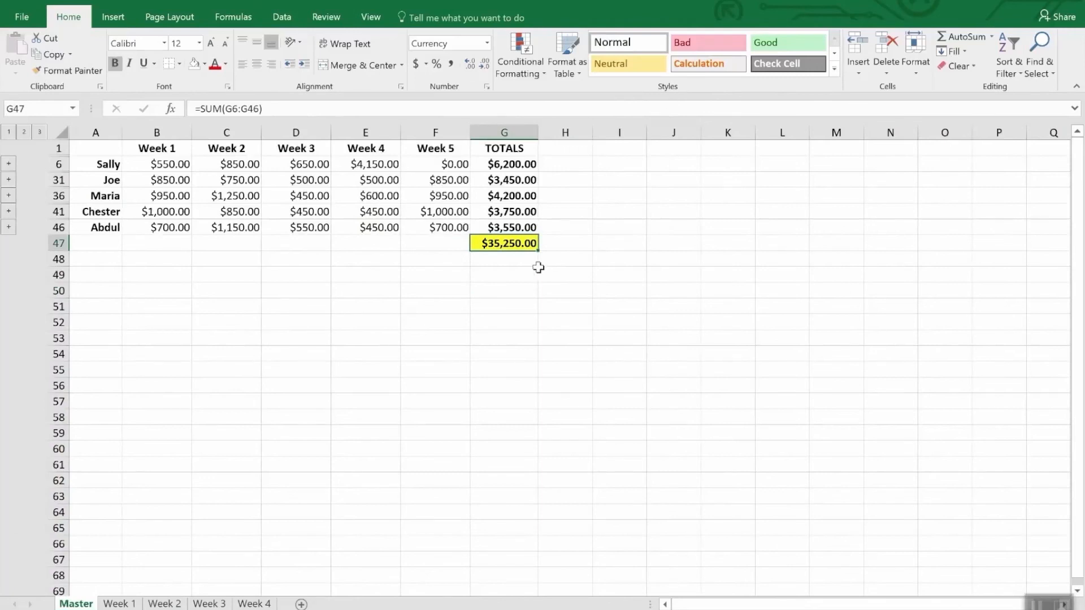
right_click(517, 247)
left_click(550, 278)
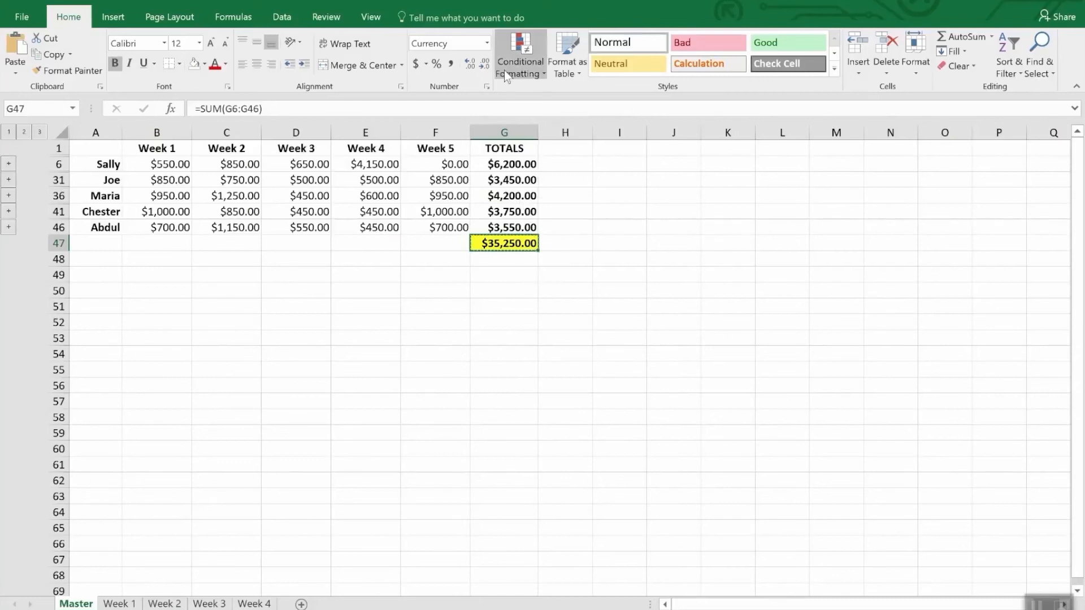
Paste the copied total as a link into cell G30 of the Monthly Sales 2 workbook and check both Last Month formulas.
key("alt+Tab")
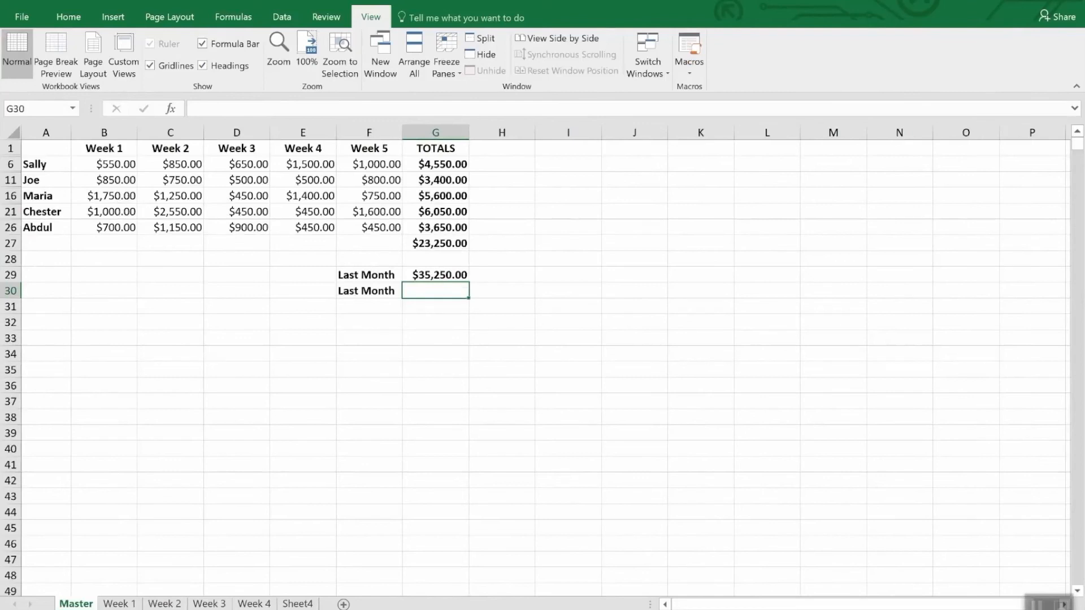
left_click(68, 19)
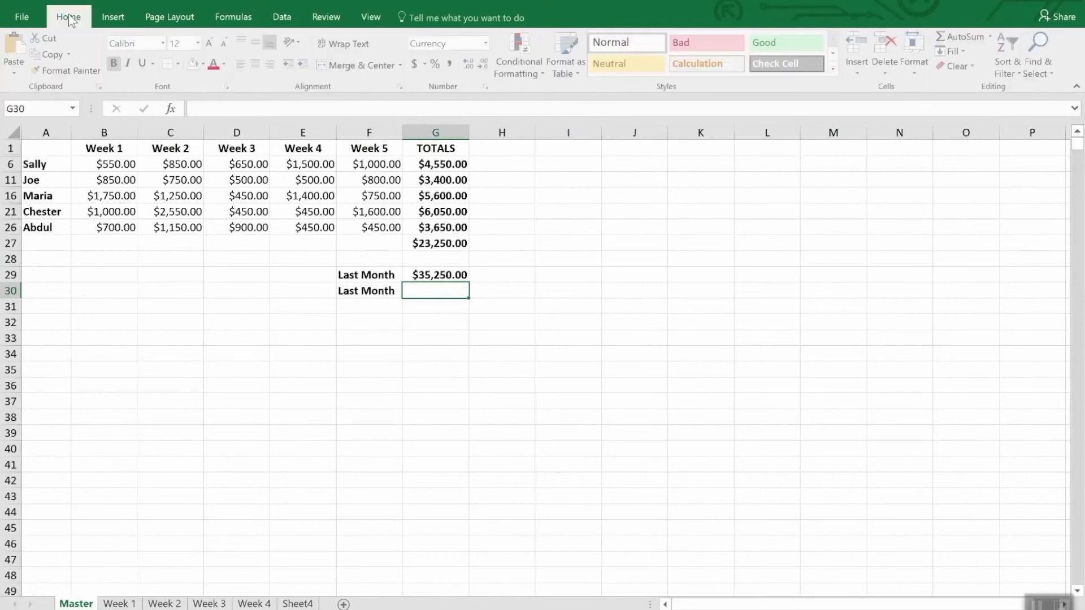
left_click(11, 70)
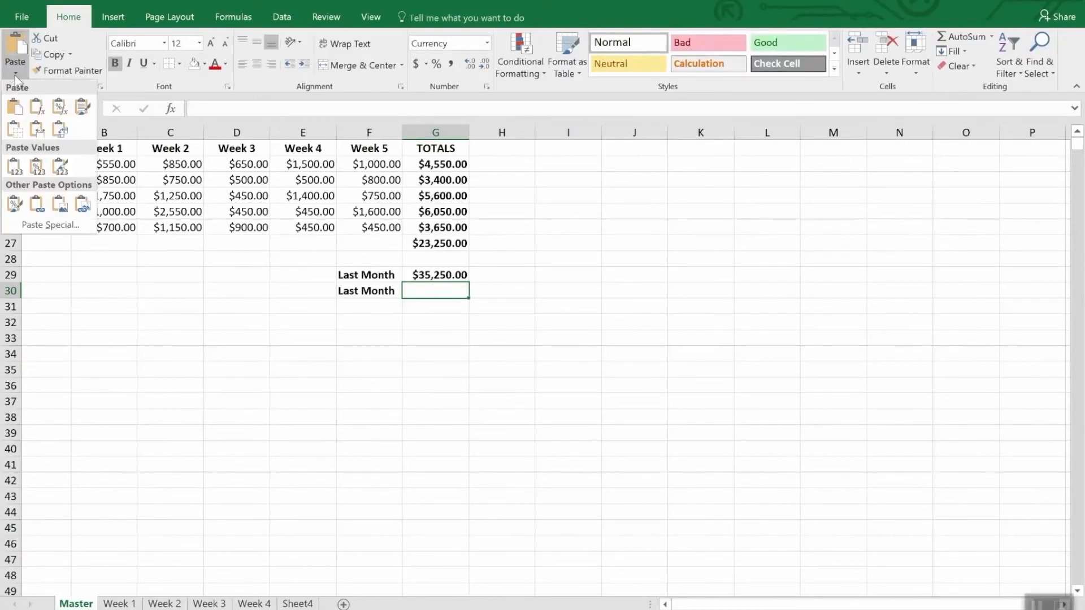
left_click(47, 225)
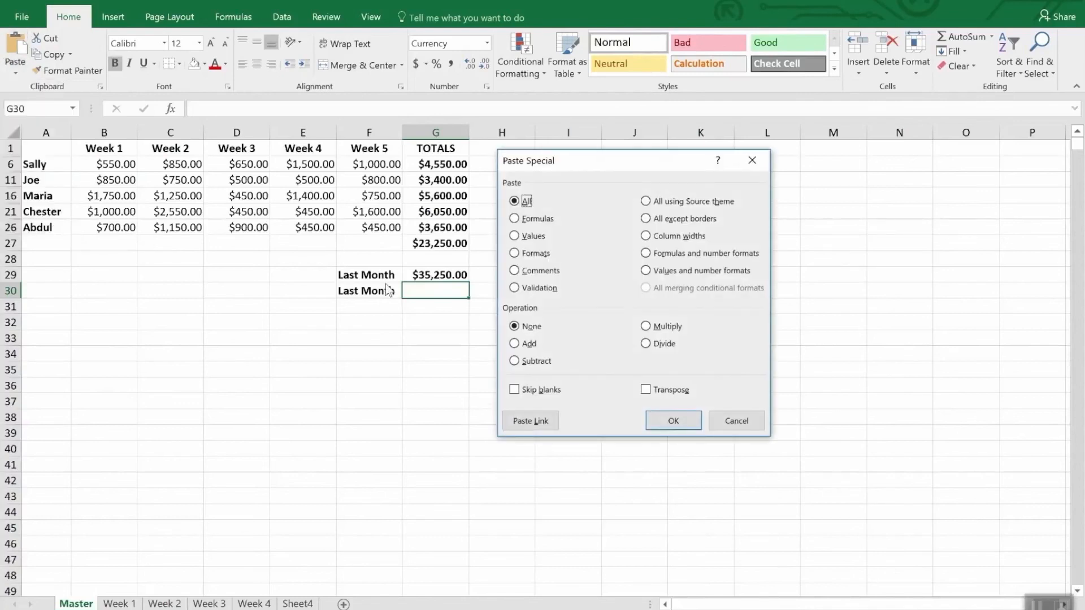
left_click(528, 421)
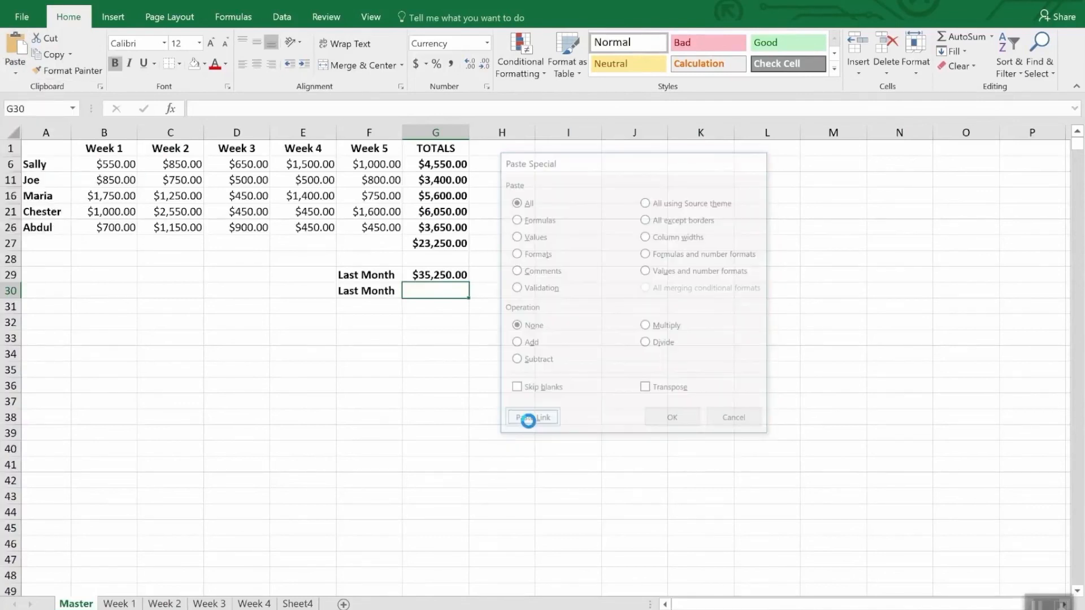
left_click(519, 222)
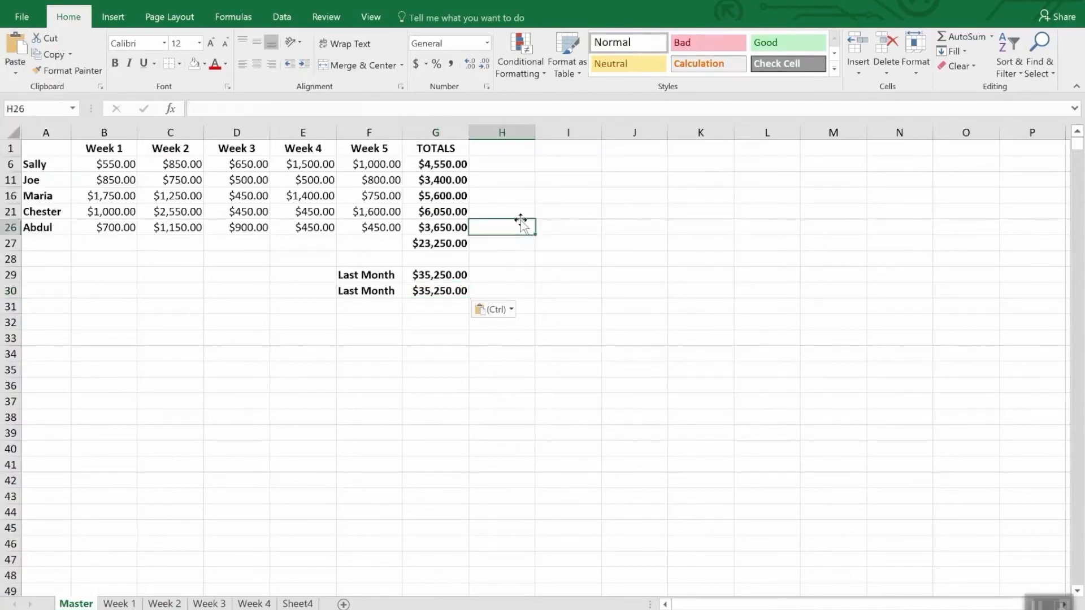
left_click(444, 291)
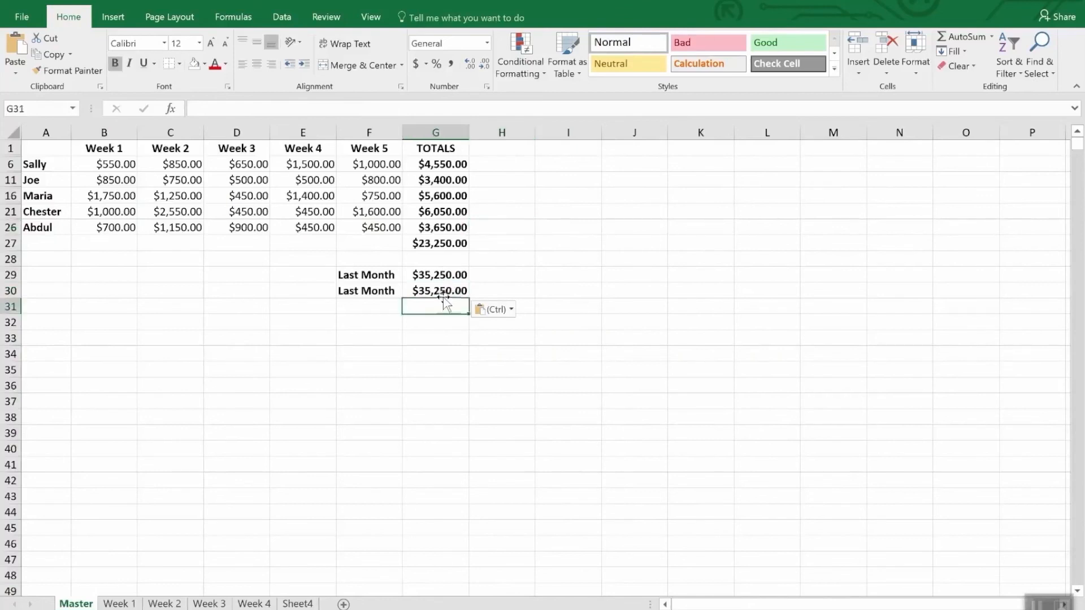
left_click(448, 274)
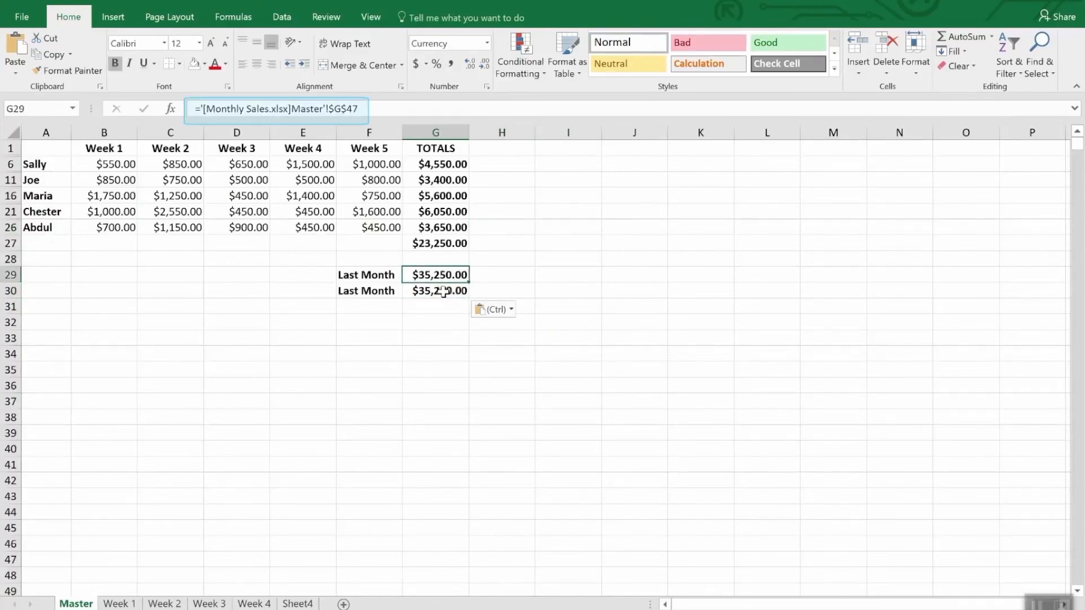
left_click(448, 290)
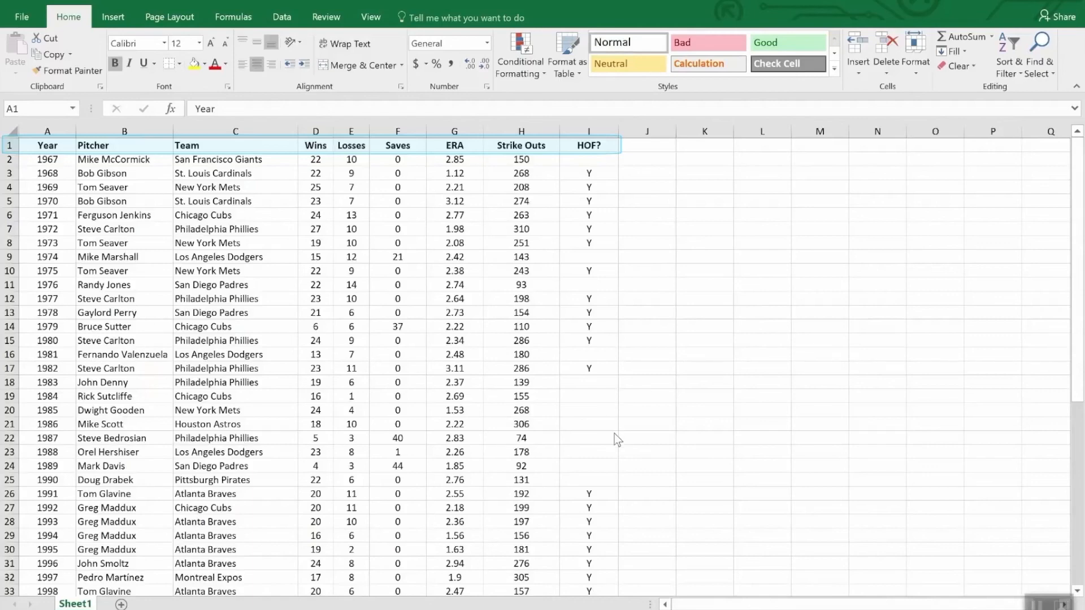
Look through the pitcher table and sort it by the Wins column from largest to smallest.
key("ctrl+Down")
key("ctrl+Up")
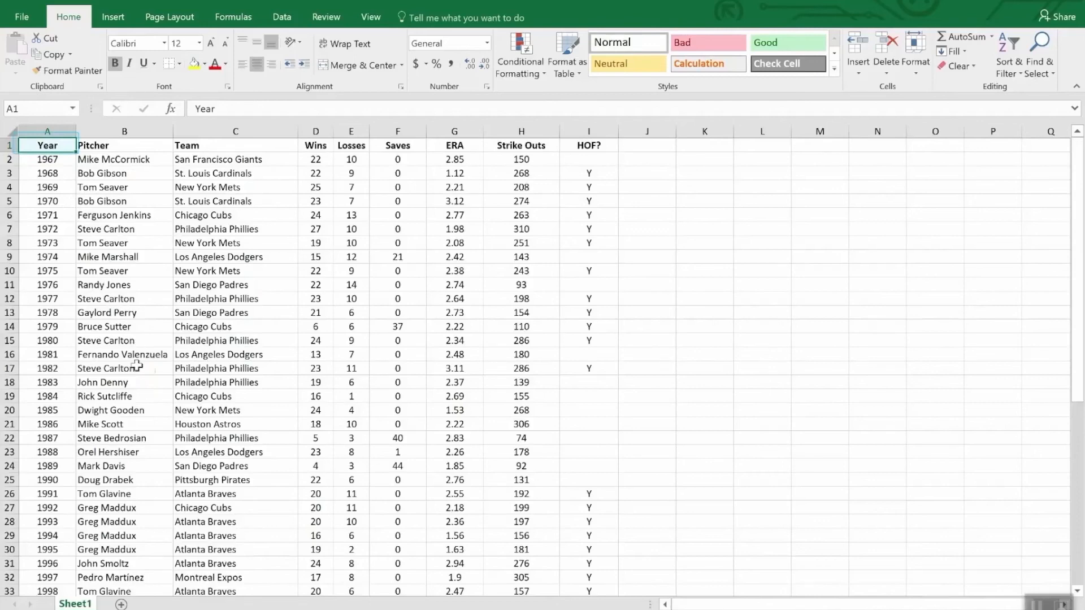
scroll(140, 373, "down", 12)
scroll(140, 390, "up", 12)
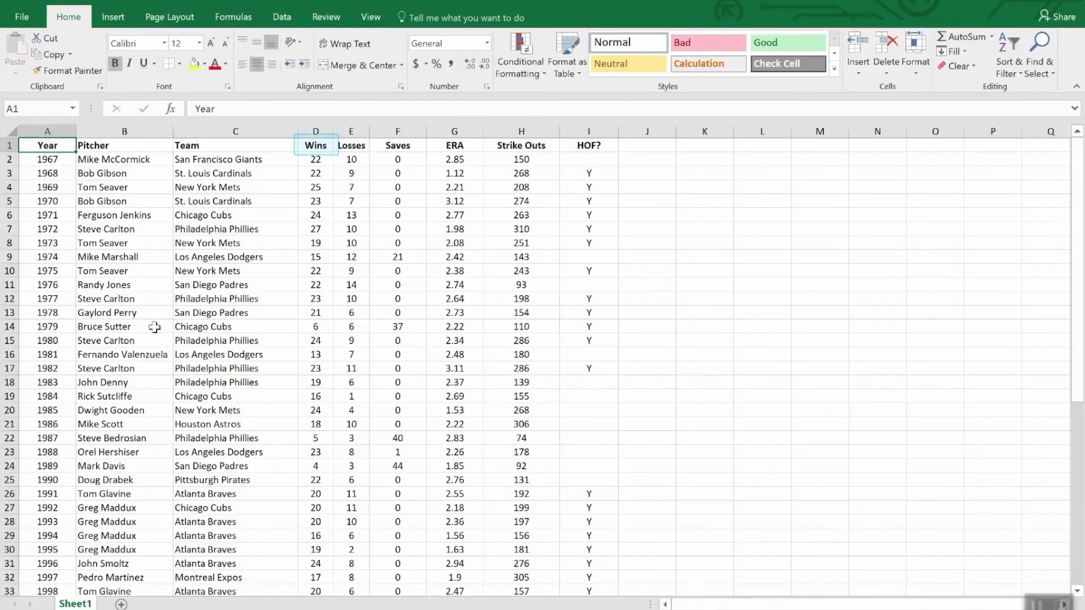
left_click(317, 145)
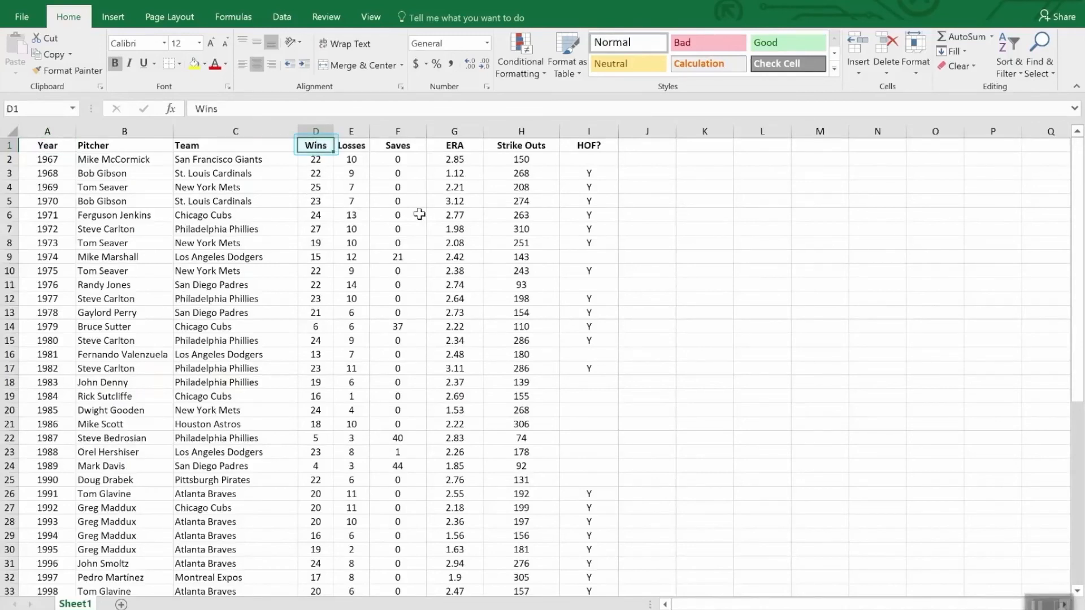
left_click(1012, 44)
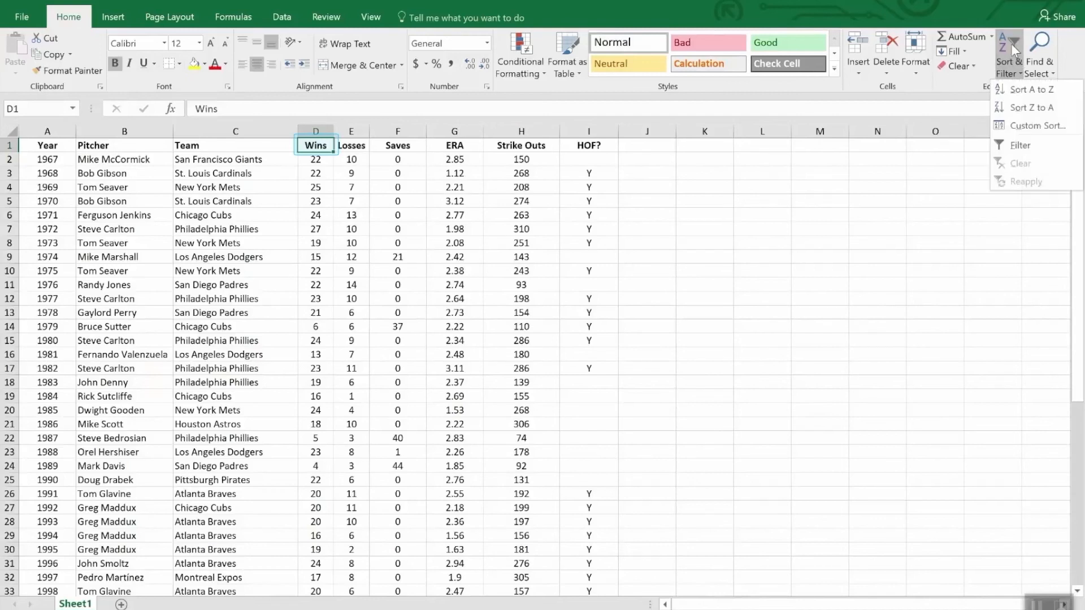
left_click(1022, 109)
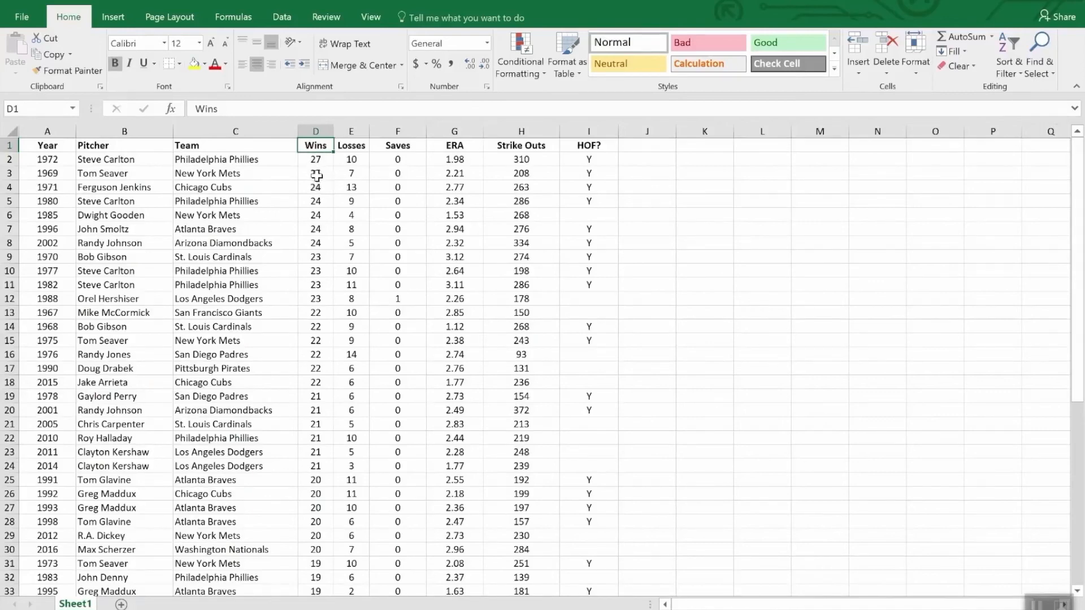
scroll(316, 170, "down", 8)
scroll(317, 180, "up", 8)
Apply a custom sort by Wins from largest to smallest, with ERA from smallest to largest as the second level.
left_click(1012, 48)
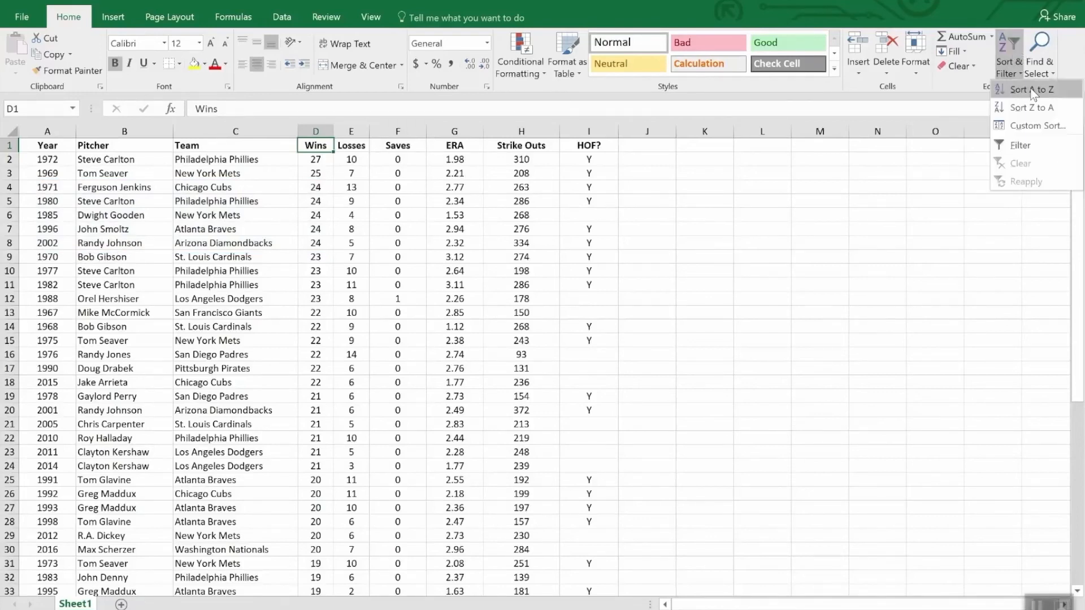
left_click(1035, 125)
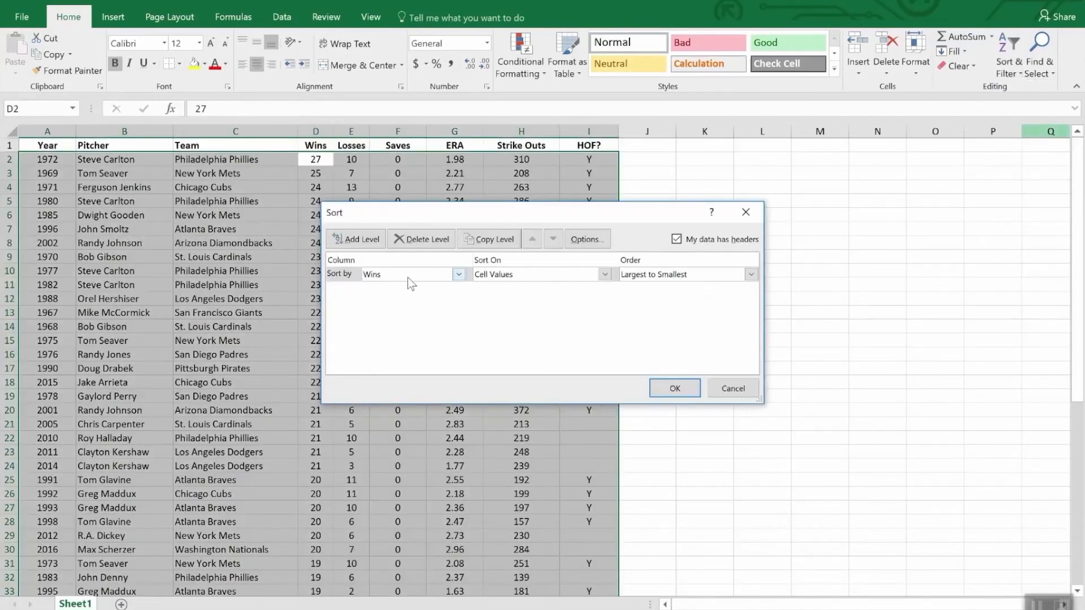
left_click(364, 240)
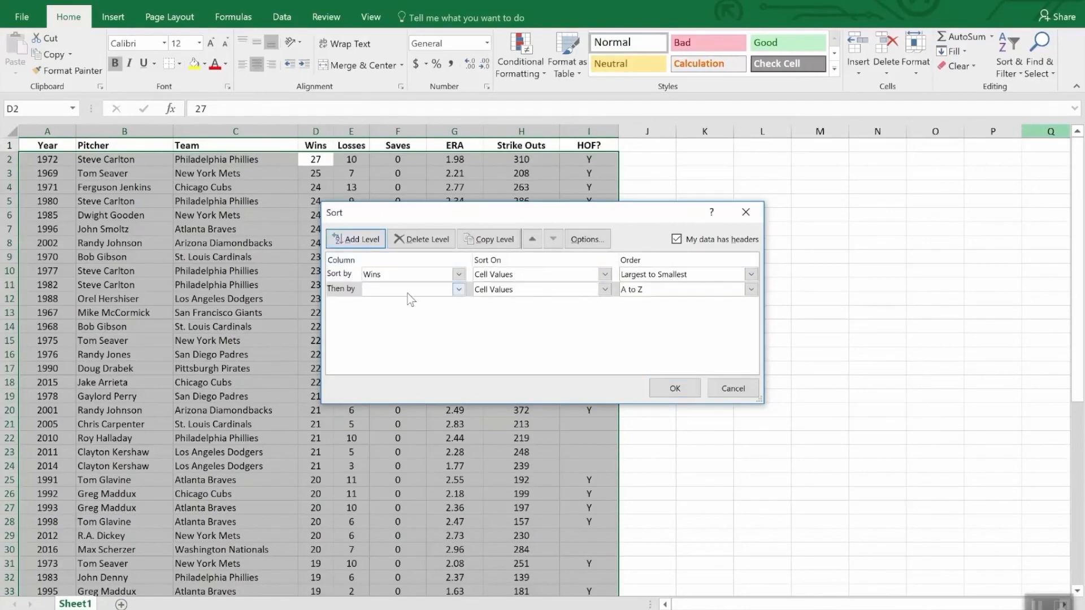
left_click(457, 289)
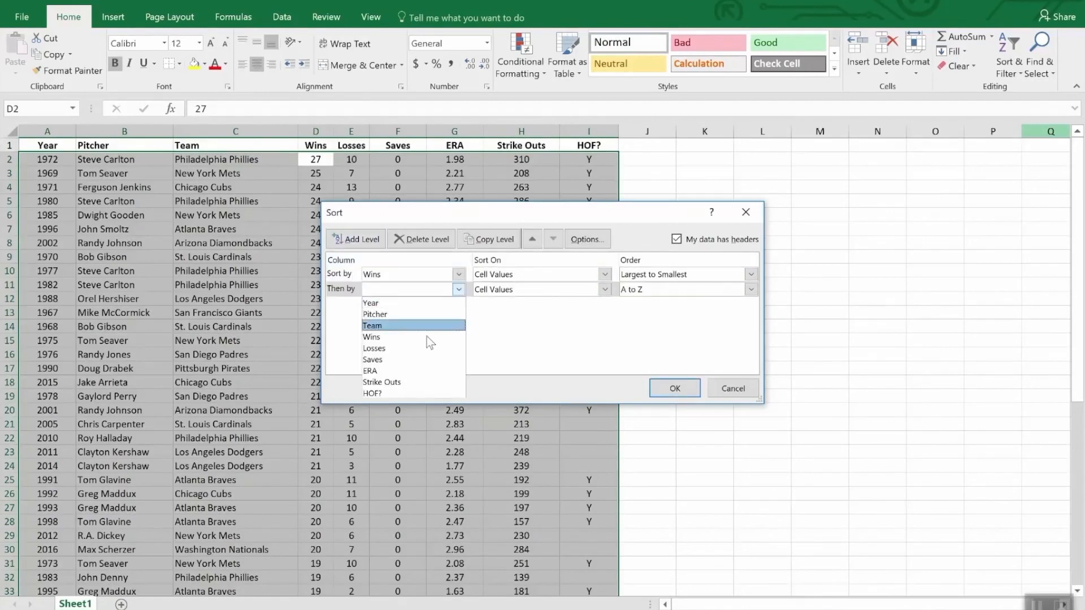
left_click(428, 371)
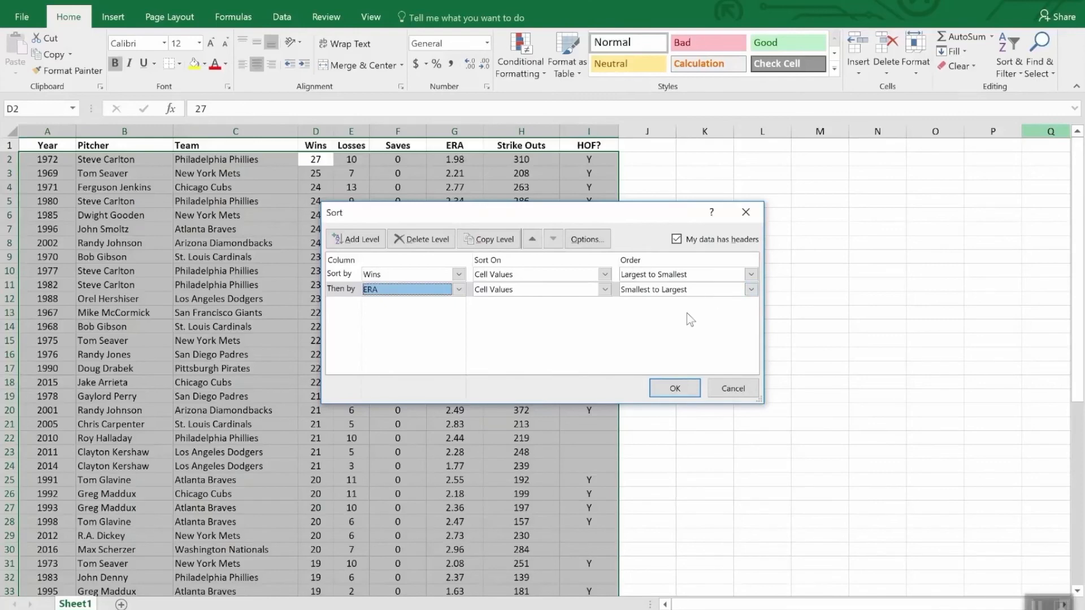
left_click(674, 389)
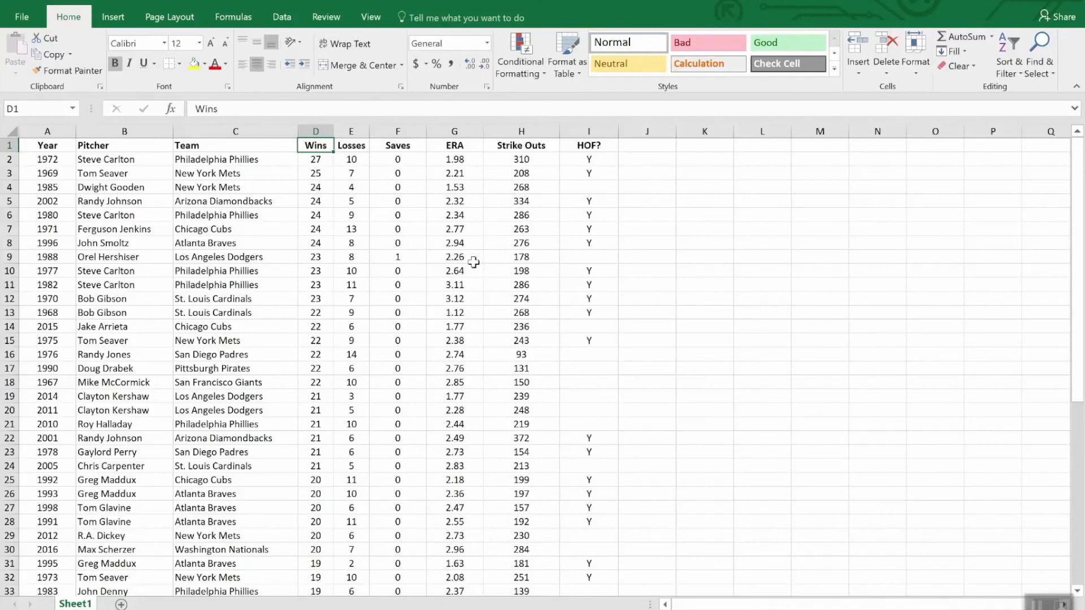
Turn on filtering for the header row of the pitcher table, starting from the Saves heading.
left_click(405, 149)
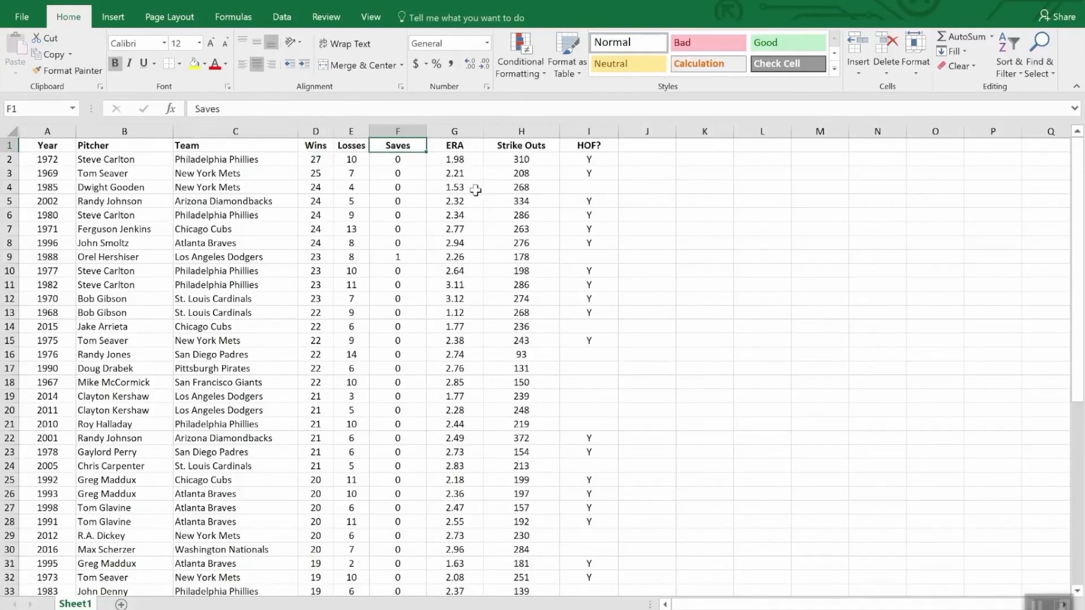
left_click(1005, 47)
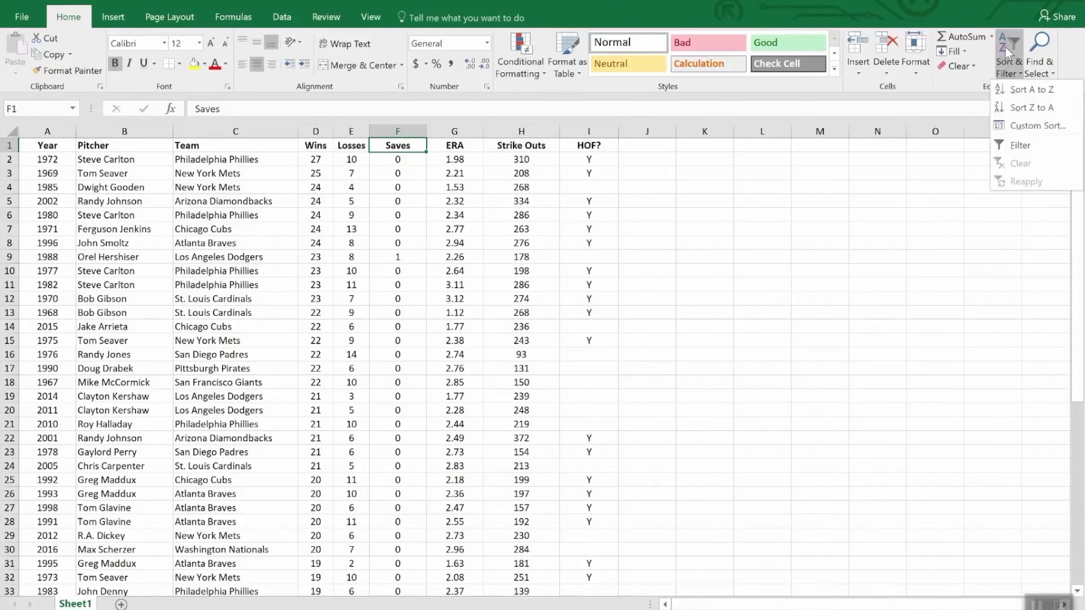
left_click(1016, 148)
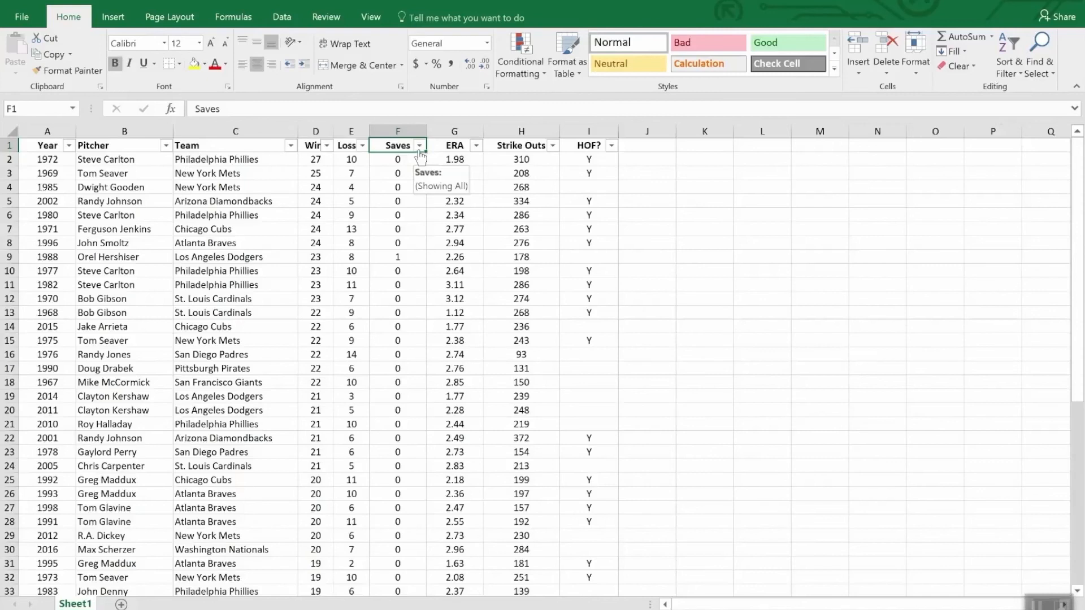
Filter the HOF? column to show only Y and sort the filtered rows by Strike Outs from largest to smallest.
left_click(612, 146)
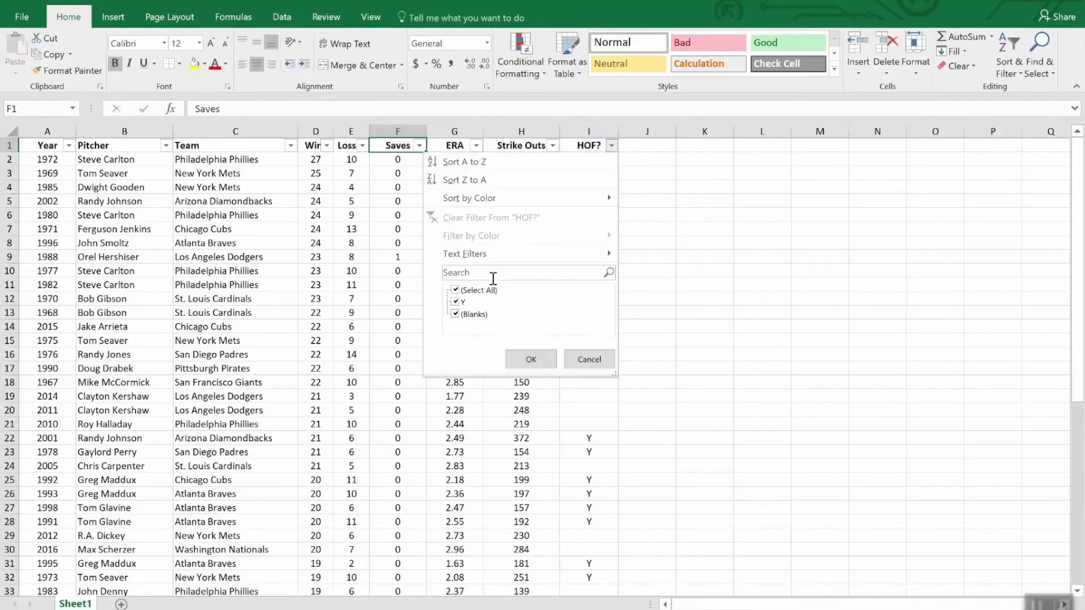
left_click(456, 291)
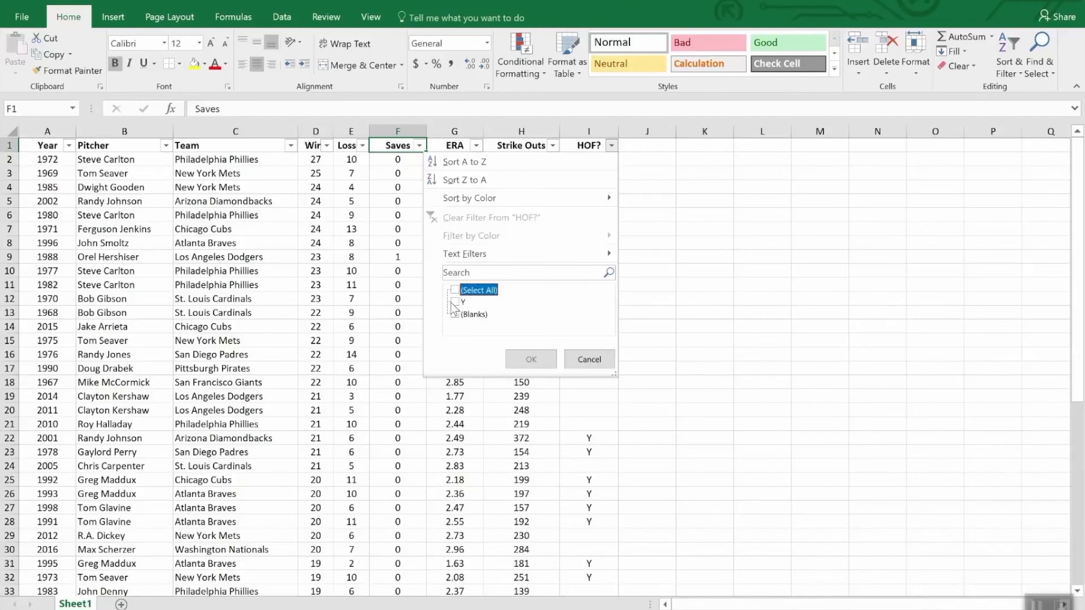
left_click(454, 302)
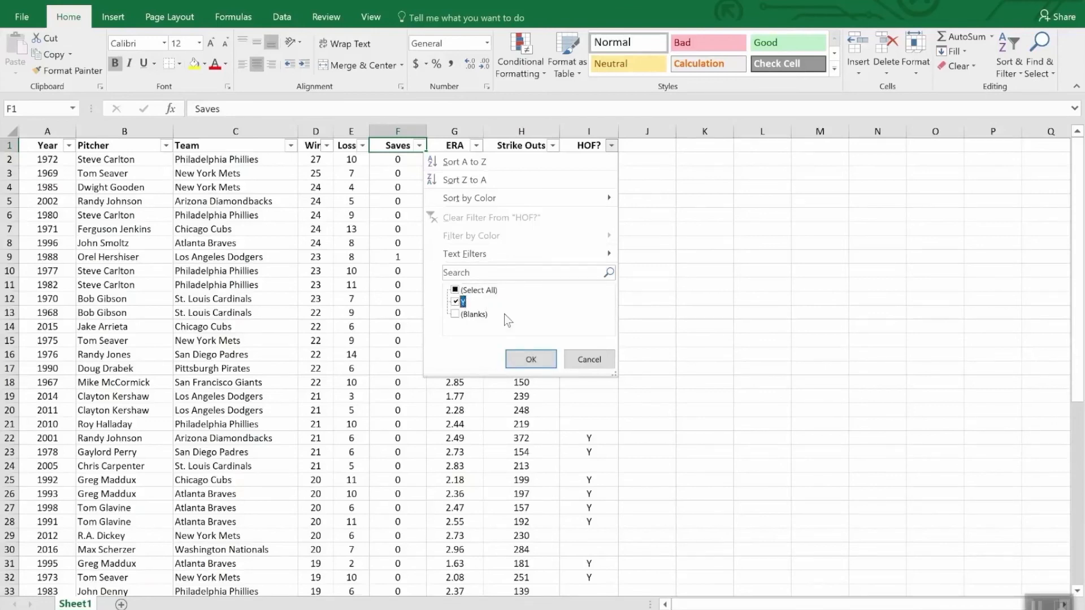
left_click(532, 360)
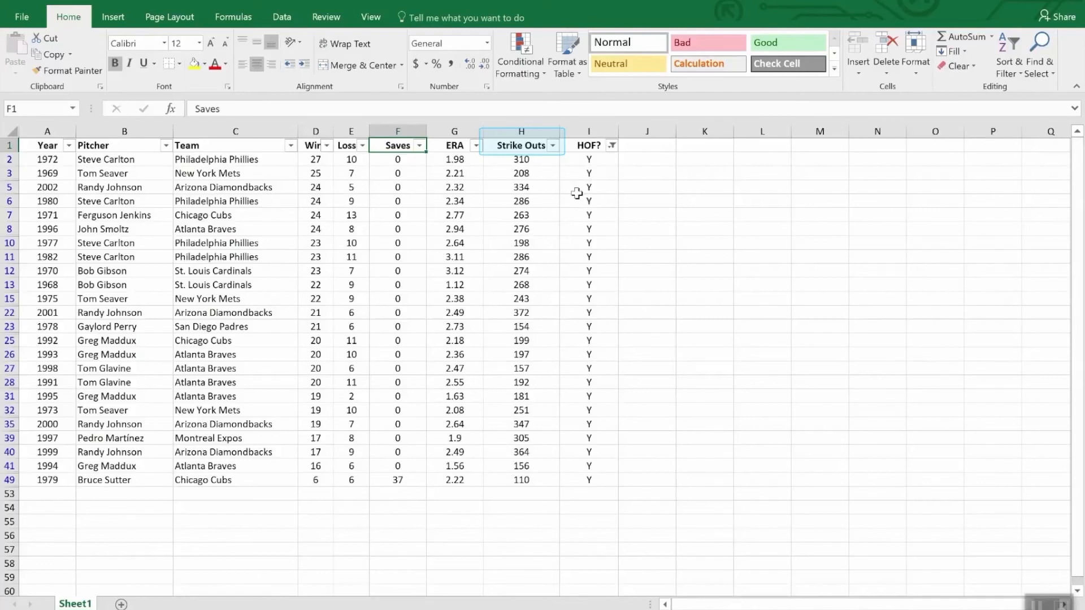
left_click(553, 146)
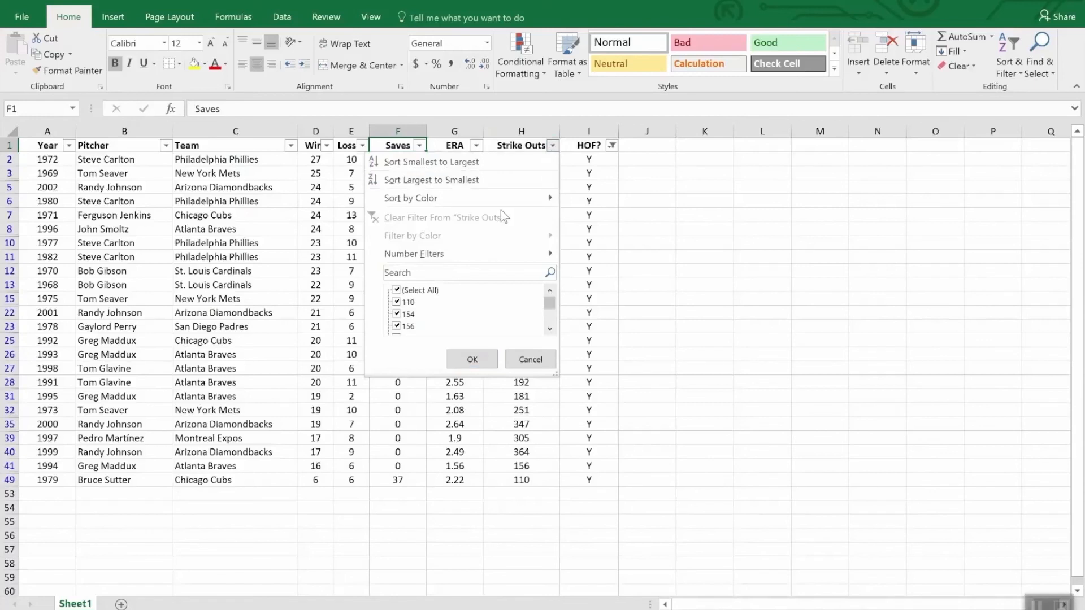
left_click(490, 182)
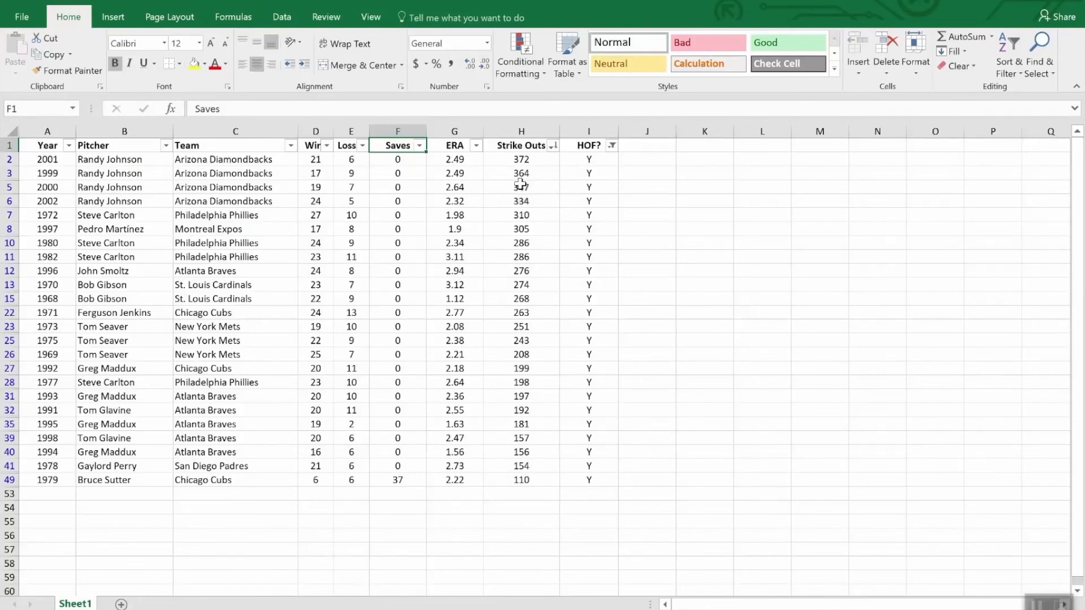
Add a number filter on the Wins column to show only rows with fewer than 20 wins.
left_click(326, 146)
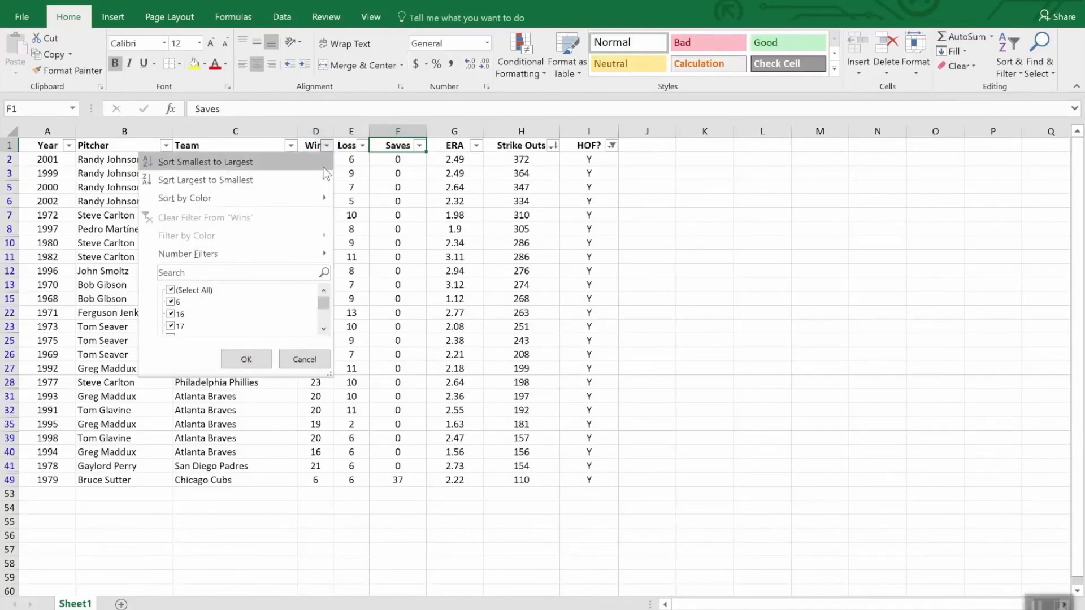
mouse_move(291, 254)
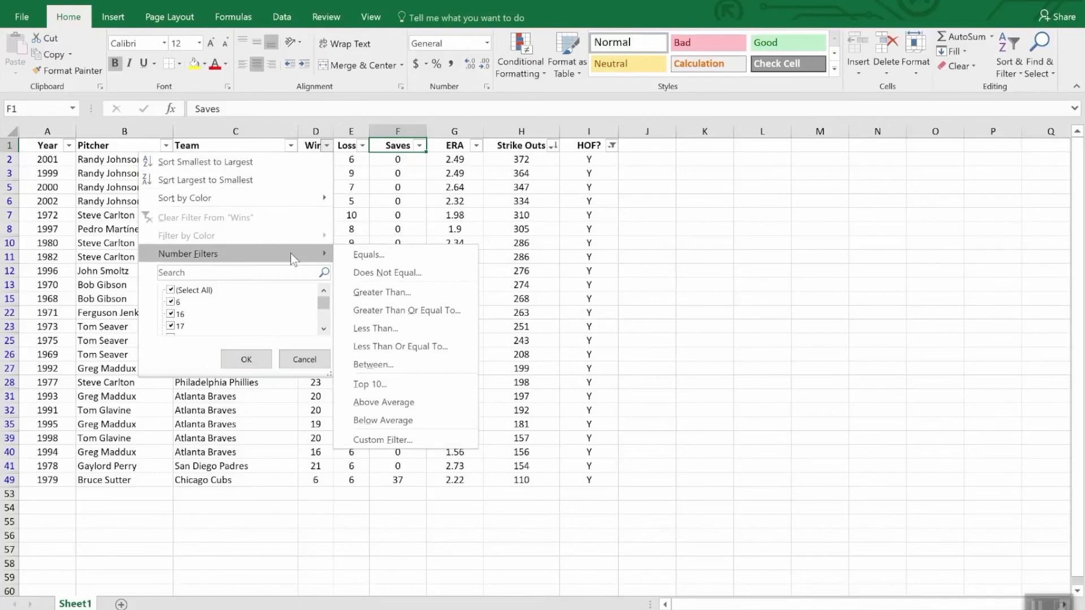
left_click(405, 334)
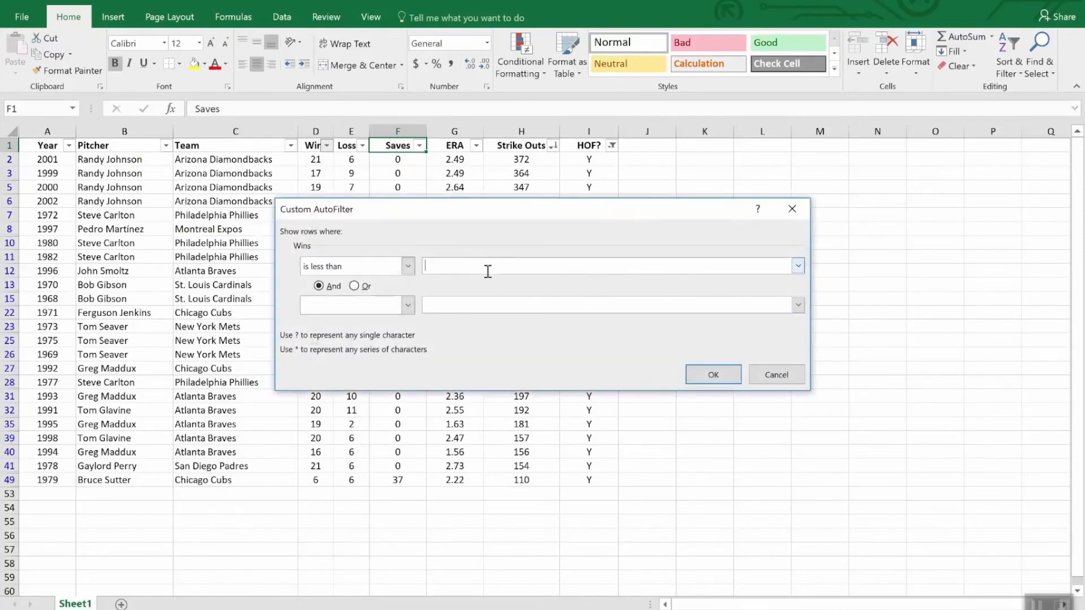
type("20")
left_click(715, 374)
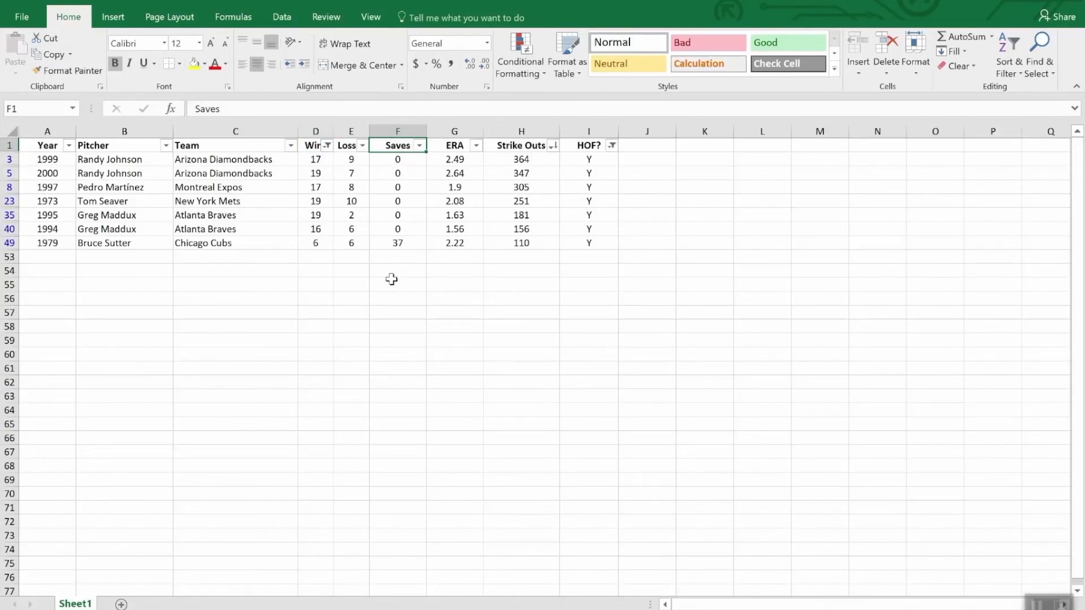
Insert an AutoSum subtotal of the filtered Strike Outs values in cell H53, covering H2:H52.
left_click(518, 257)
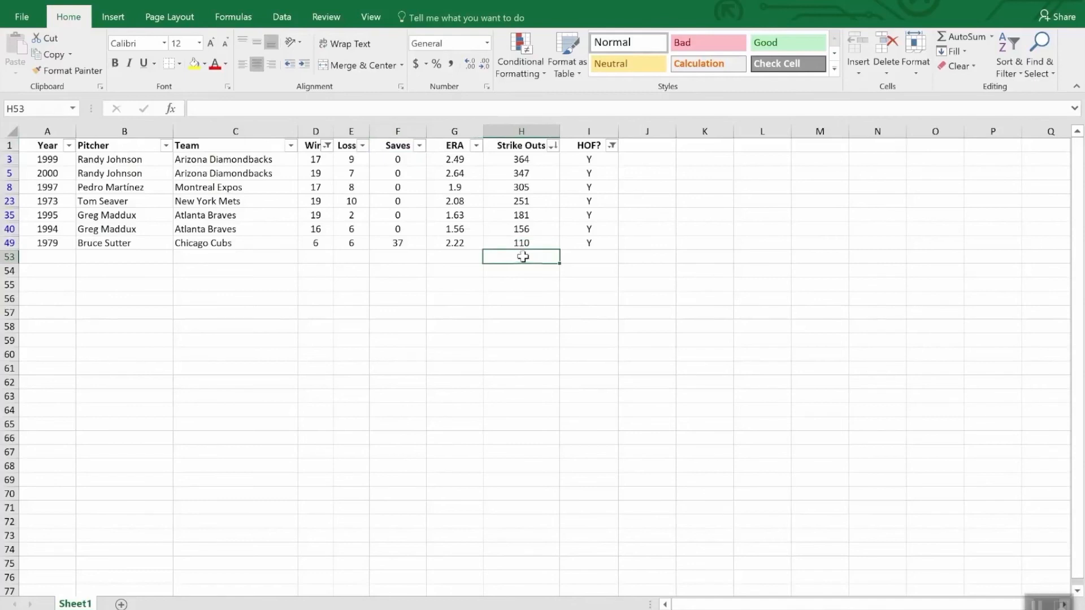
left_click(968, 38)
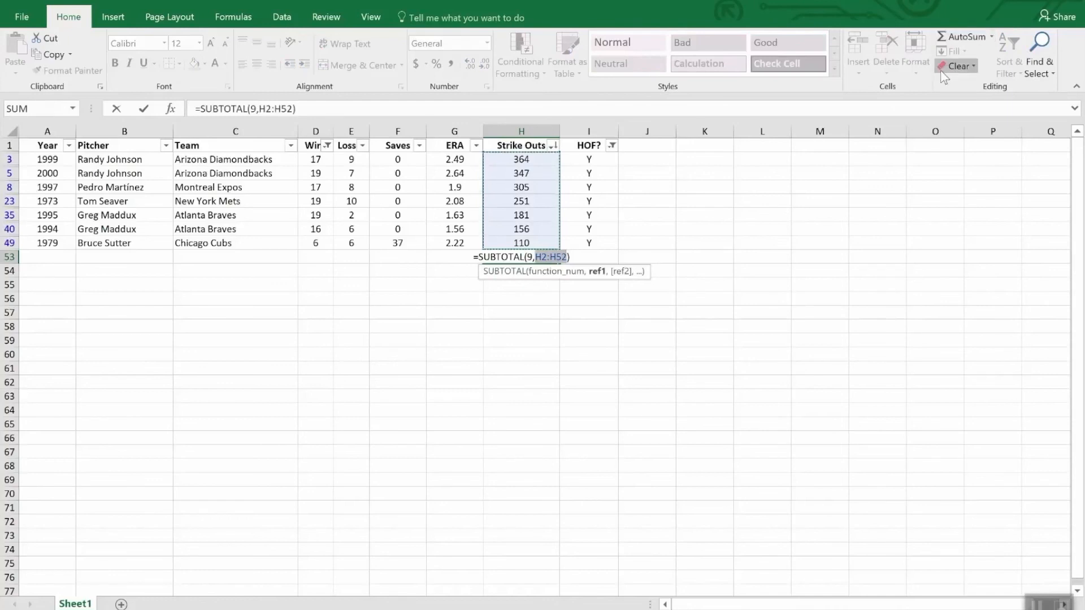
key("Return")
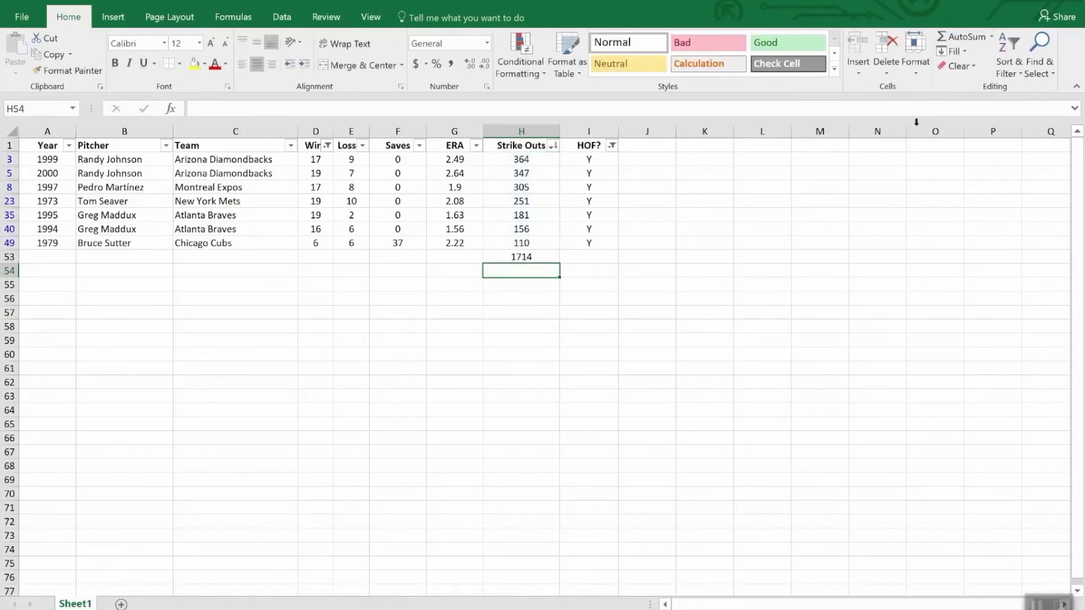
Clear the filters from the HOF? and Wins columns and check the Strike Outs subtotal formula in cell H53.
left_click(611, 146)
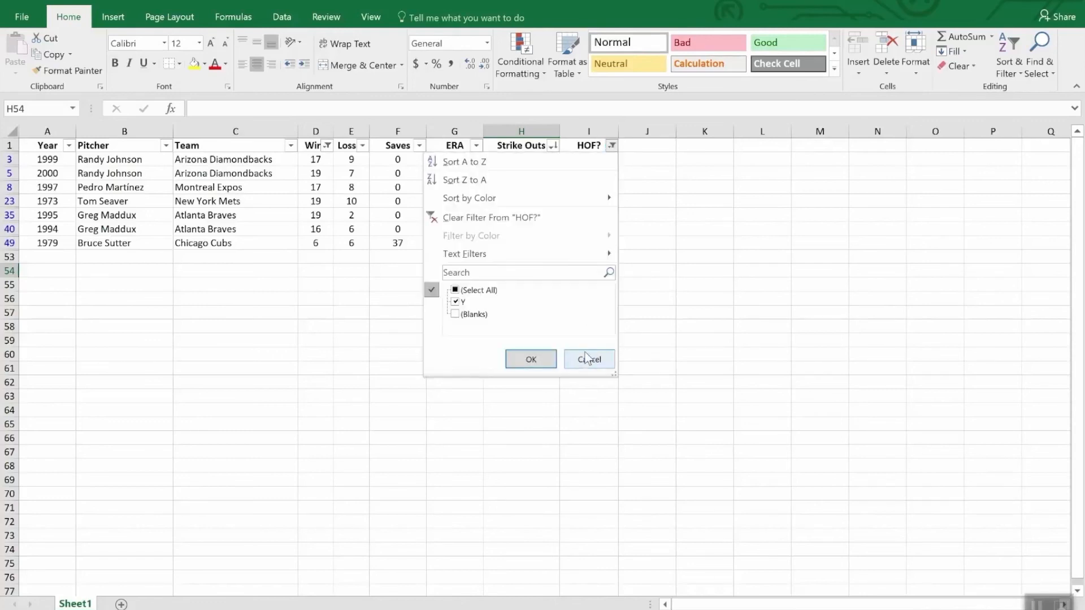
left_click(518, 217)
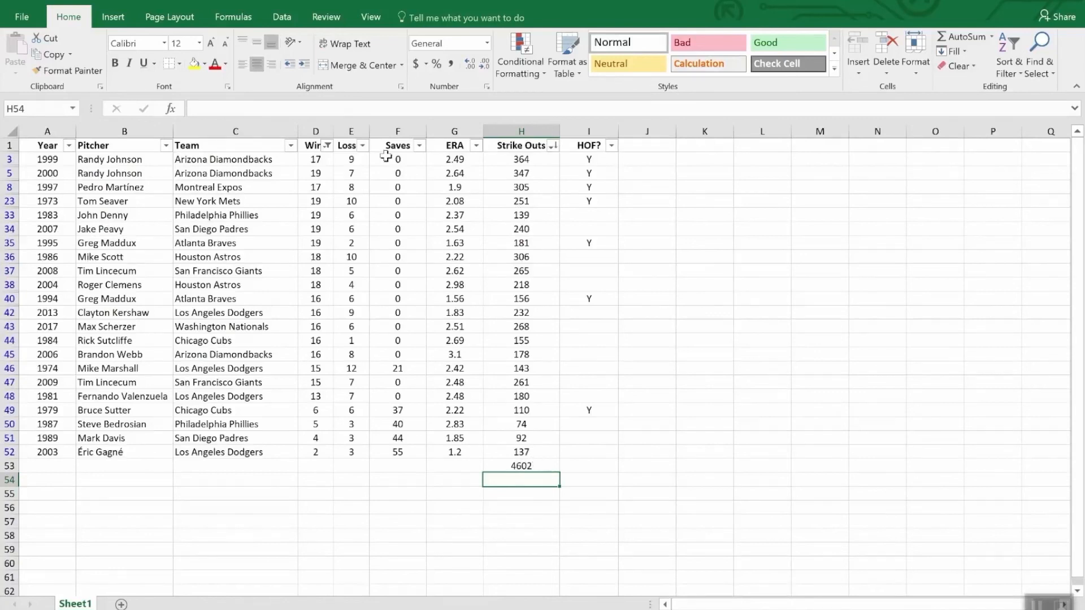
left_click(326, 146)
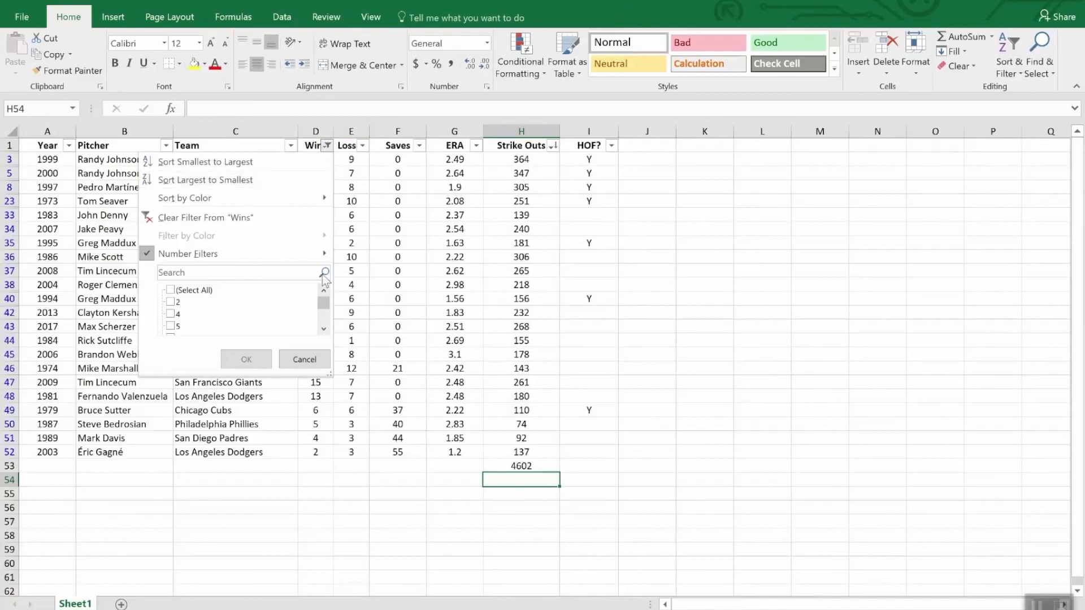
left_click(226, 218)
scroll(557, 407, "down", 12)
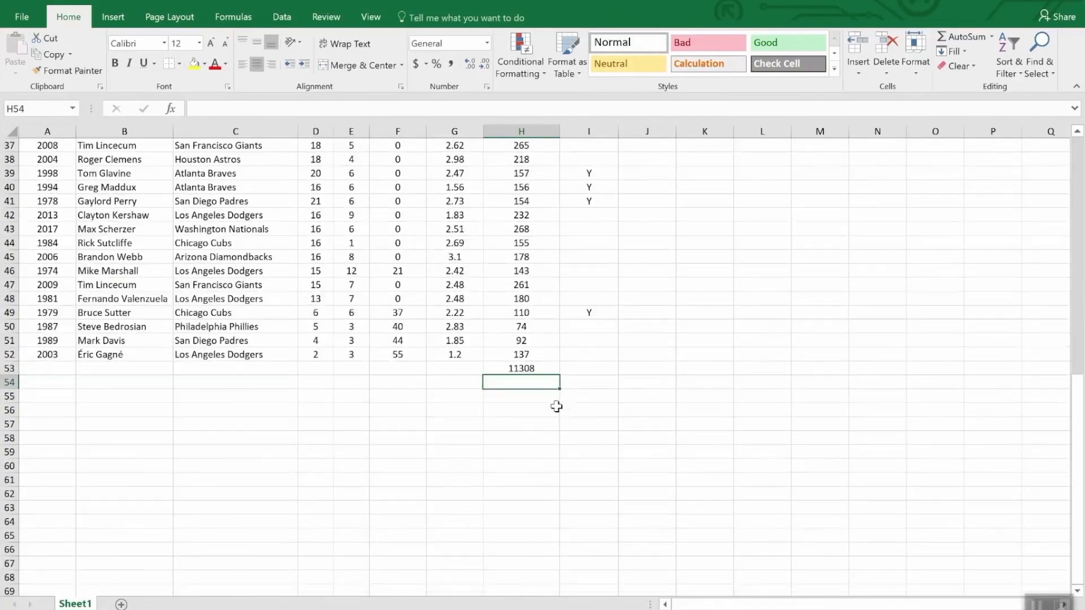
left_click(547, 368)
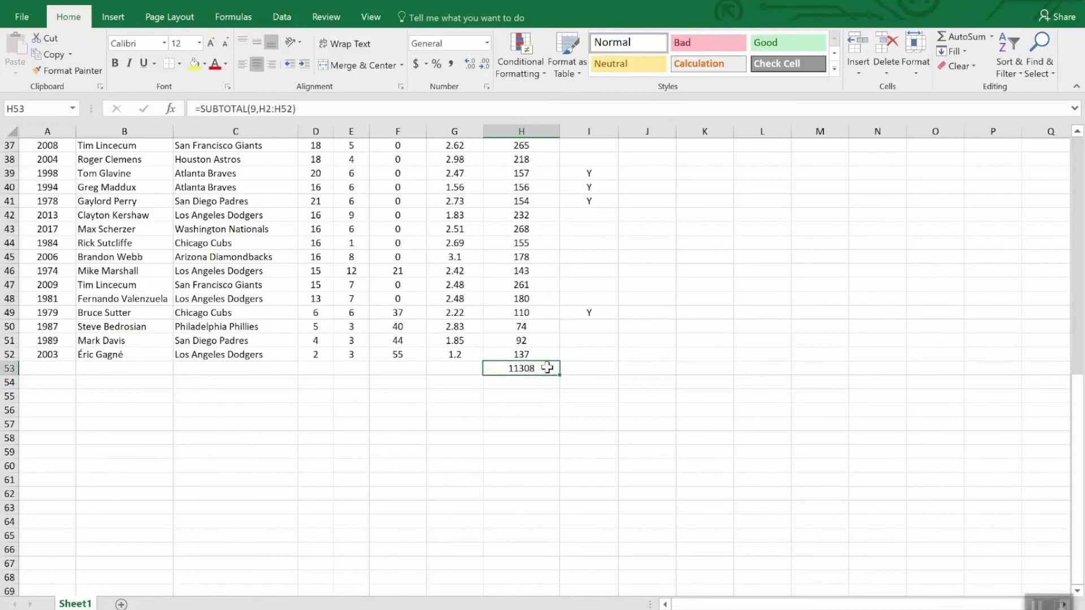
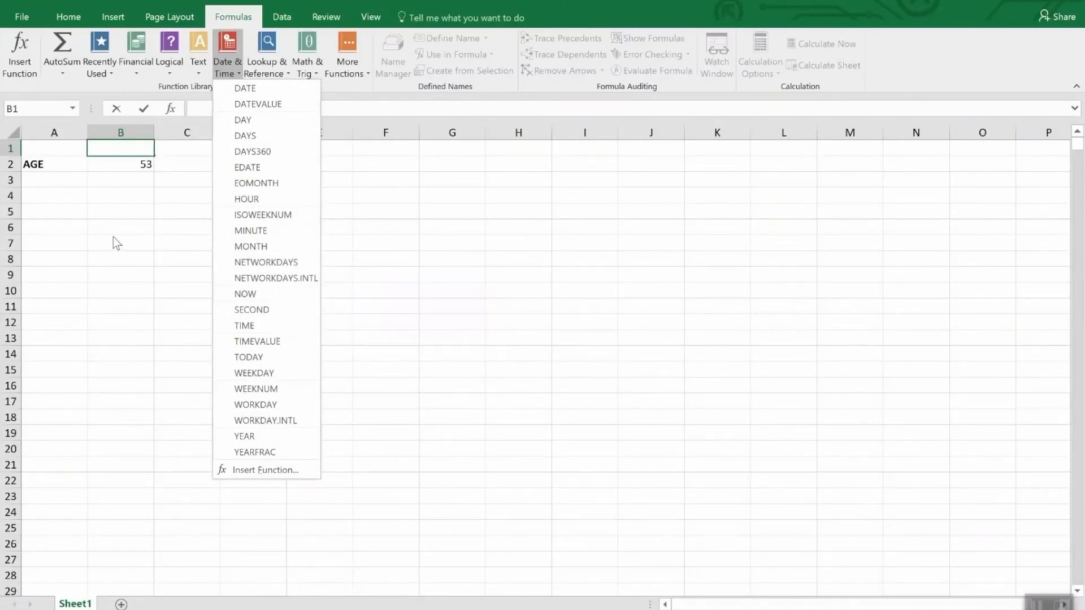
Check the age formula in cell B2 and review the Date and Time number formats available for it.
left_click(111, 162)
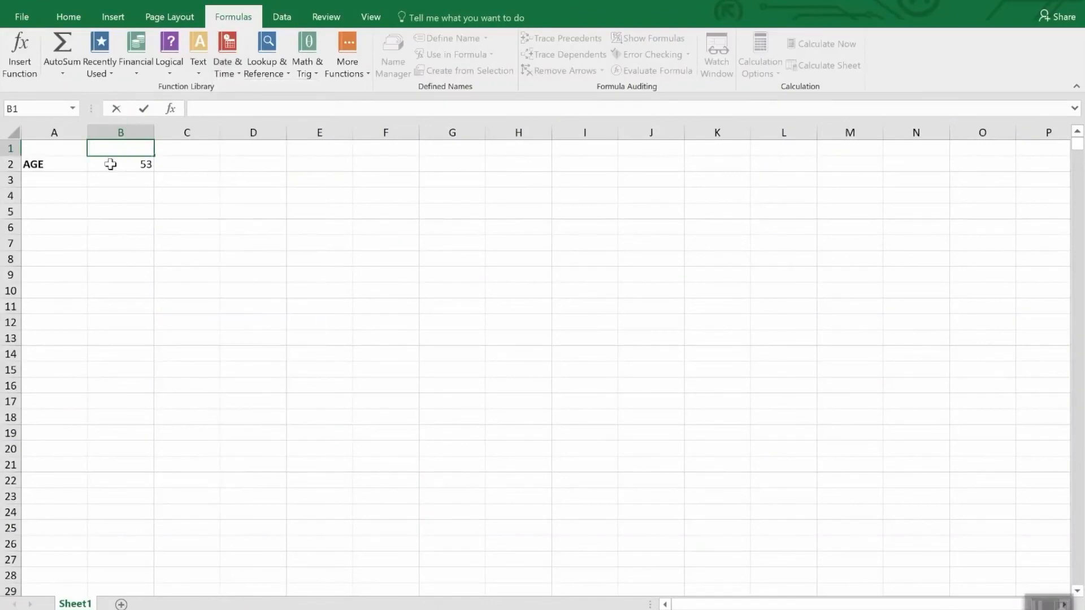
left_click(110, 164)
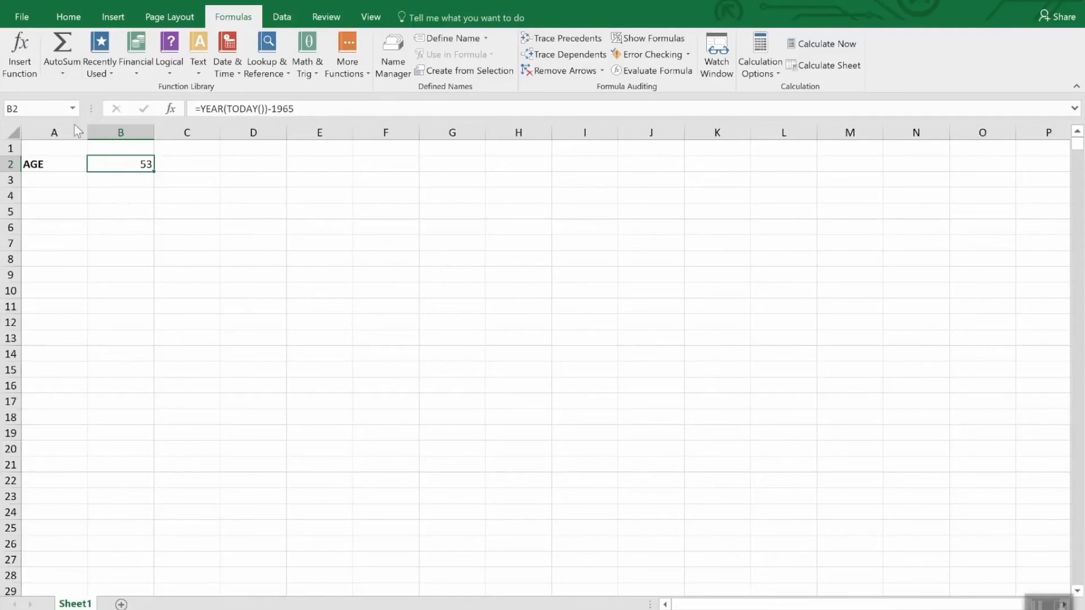
left_click(67, 19)
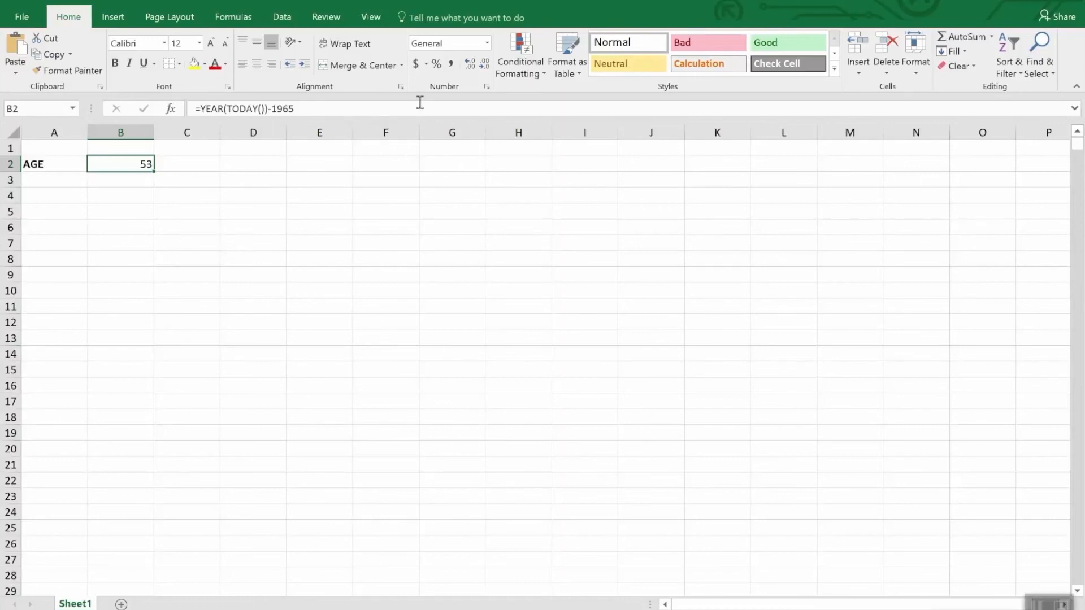
left_click(487, 44)
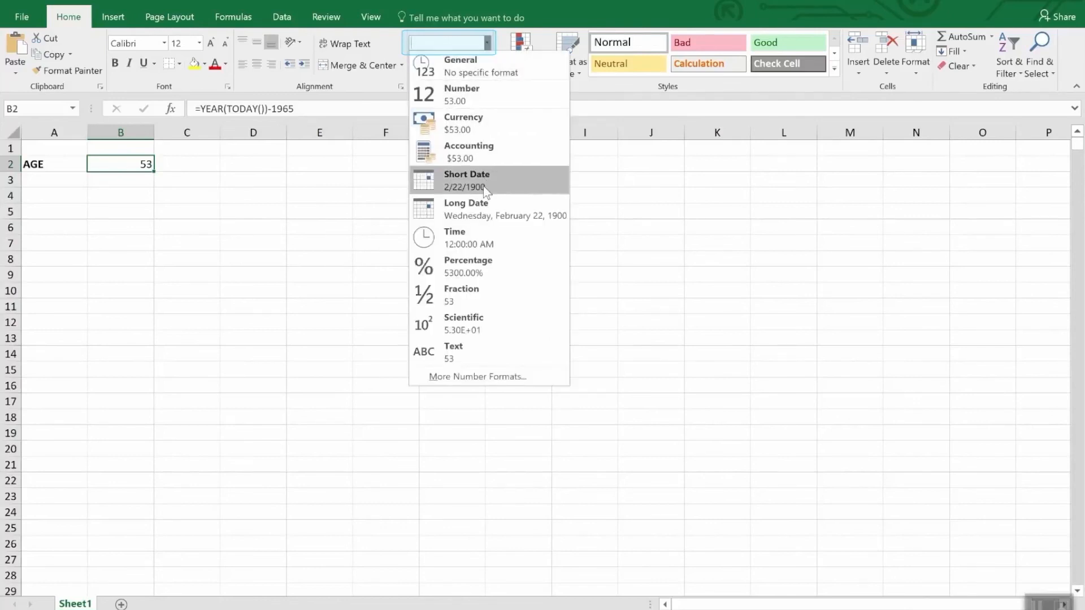
left_click(463, 377)
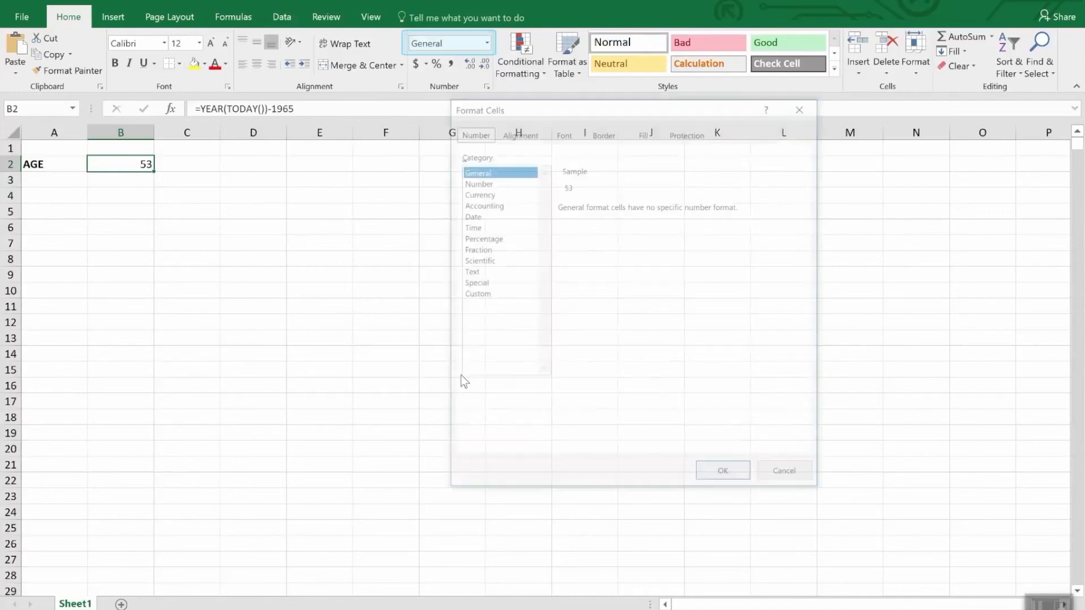
left_click(471, 217)
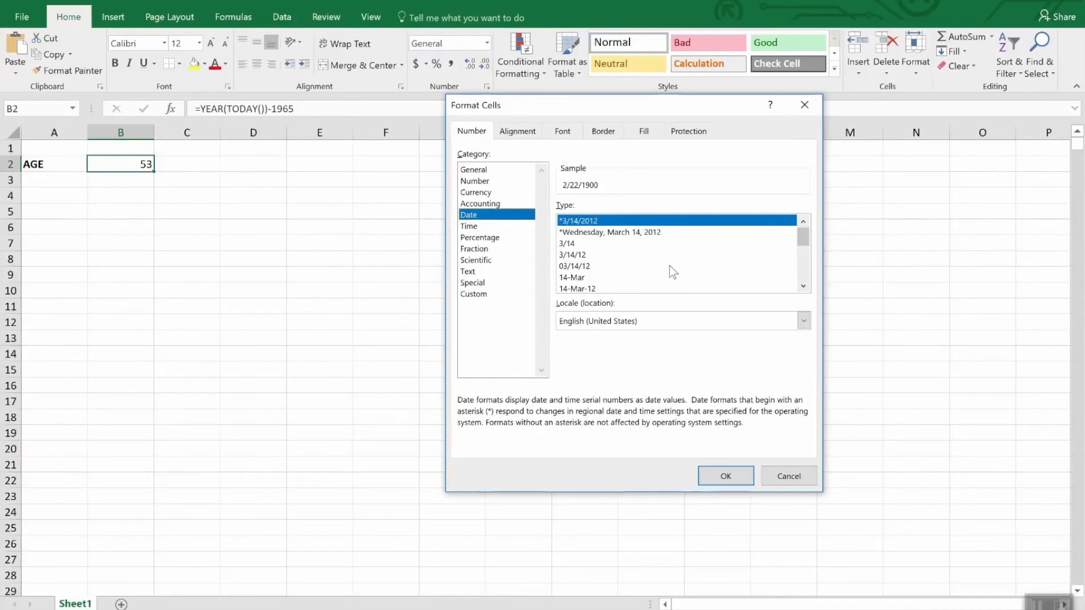
mouse_move(804, 235)
left_mouse_down()
mouse_move(815, 272)
mouse_move(811, 255)
left_mouse_up()
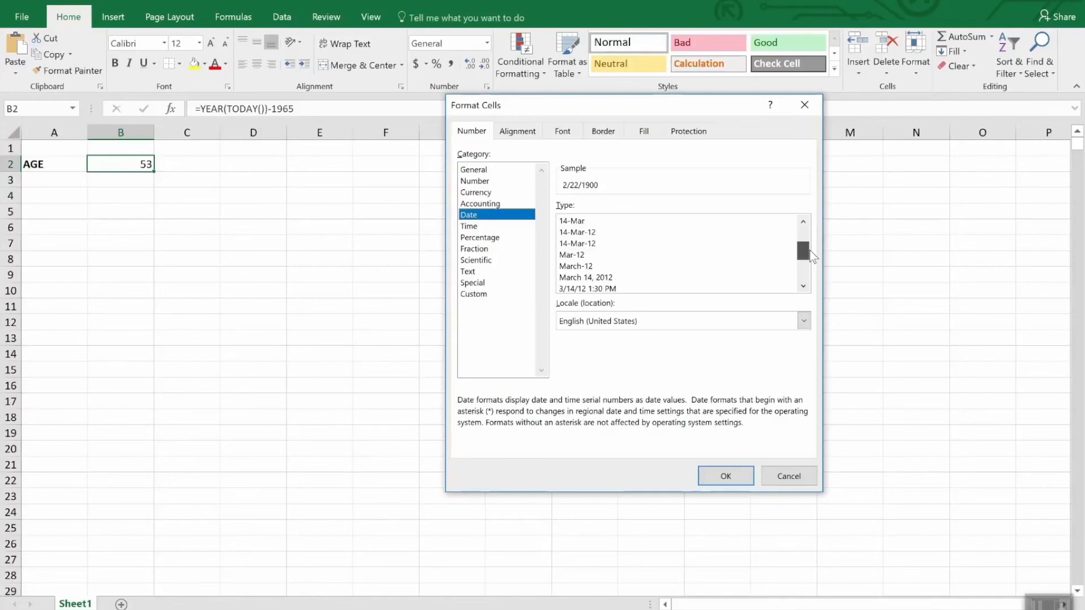
left_click_drag(811, 250, 811, 262)
left_click(473, 227)
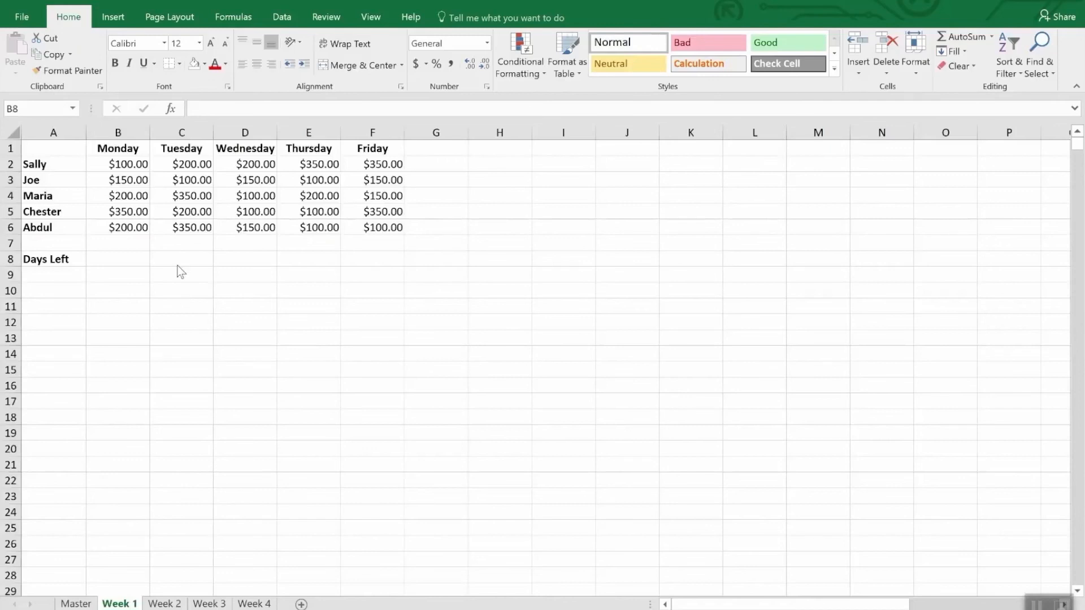
Replace the Monday header in cell B1 of the Week 1 sheet with the date 4/2/2018.
left_click(129, 149)
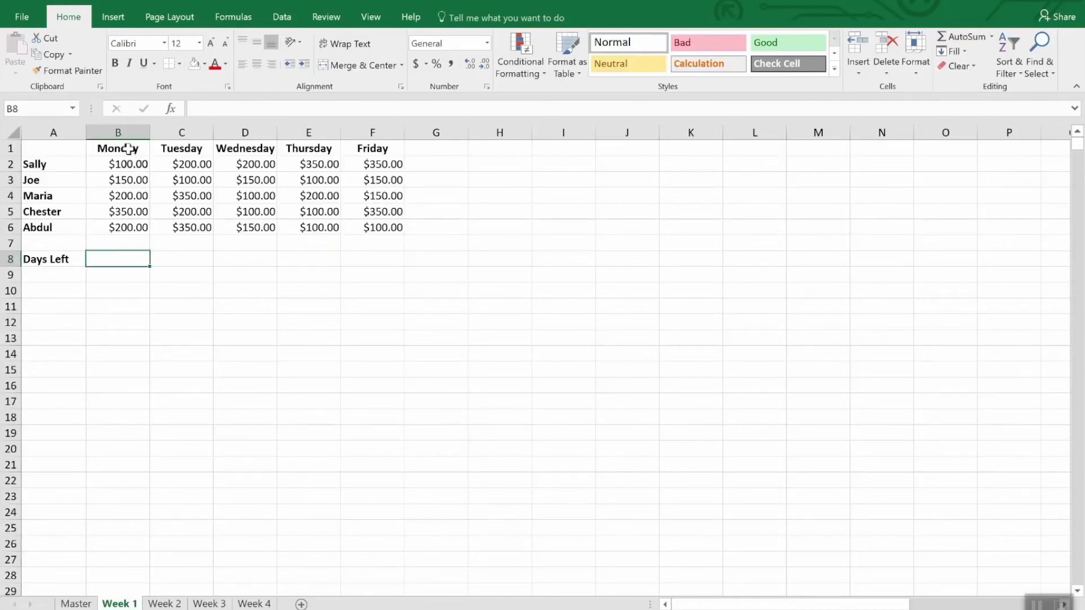
left_click(129, 149)
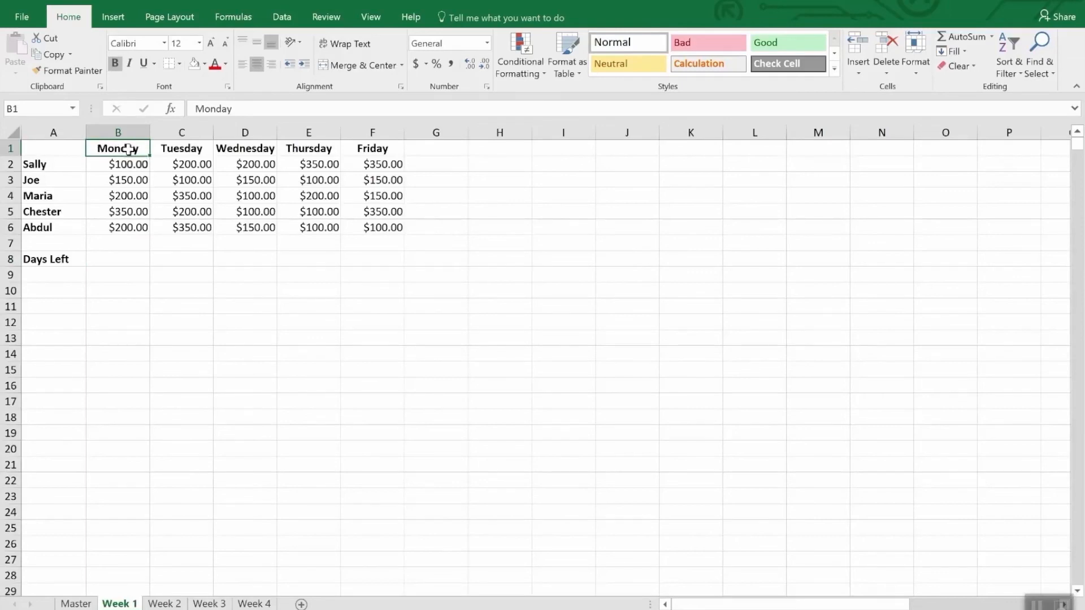
type("4/2/")
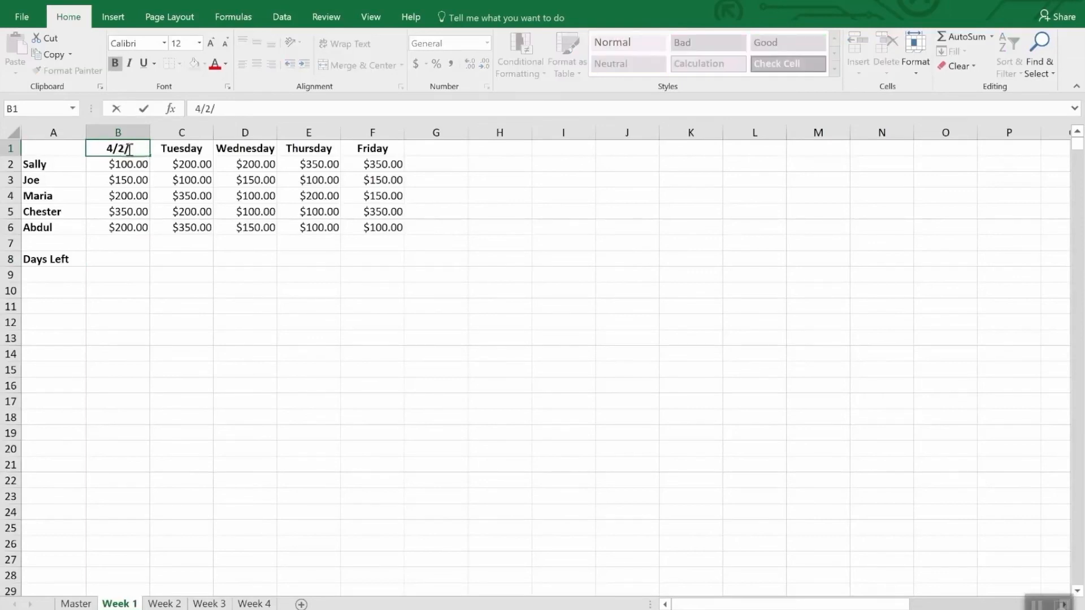
type("2018")
key("Return")
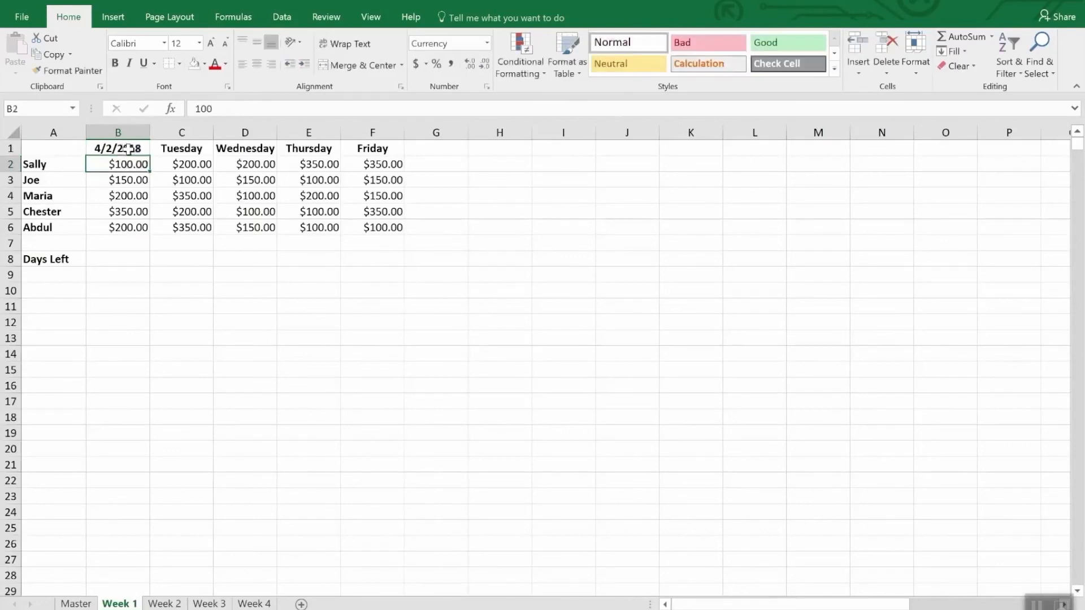
Replace the Tuesday header in cell C1 with the formula =B1+1 to produce the following day's date.
left_click(126, 148)
key("Right")
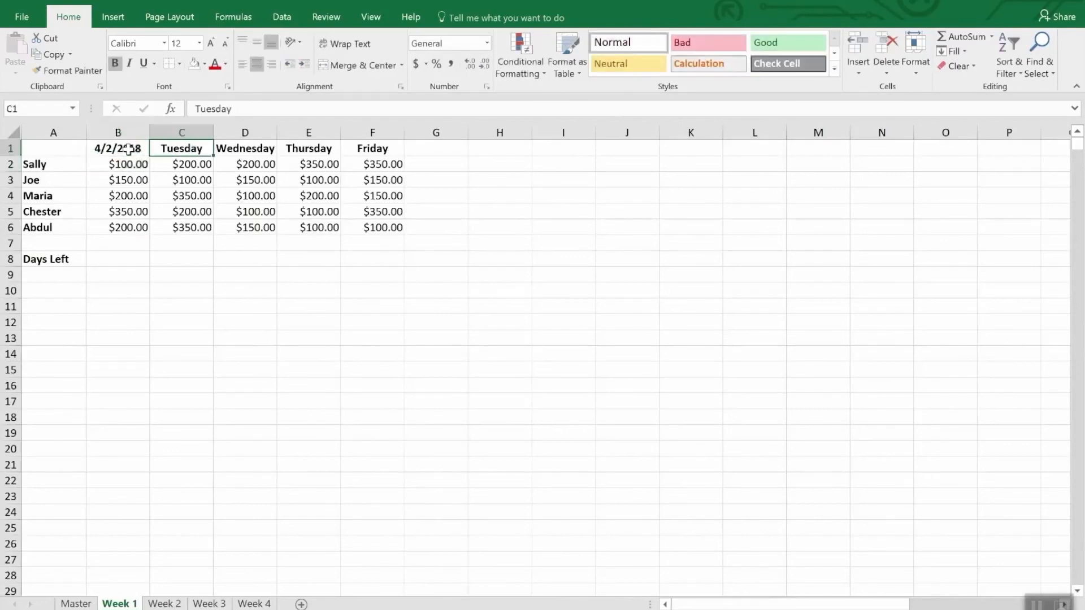
type("=b")
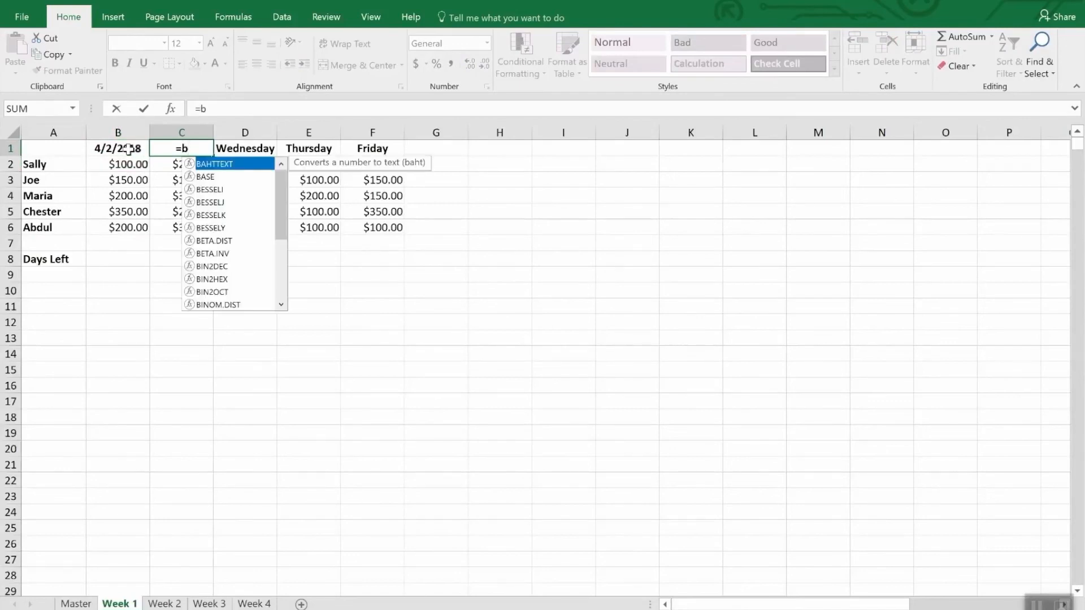
type("2")
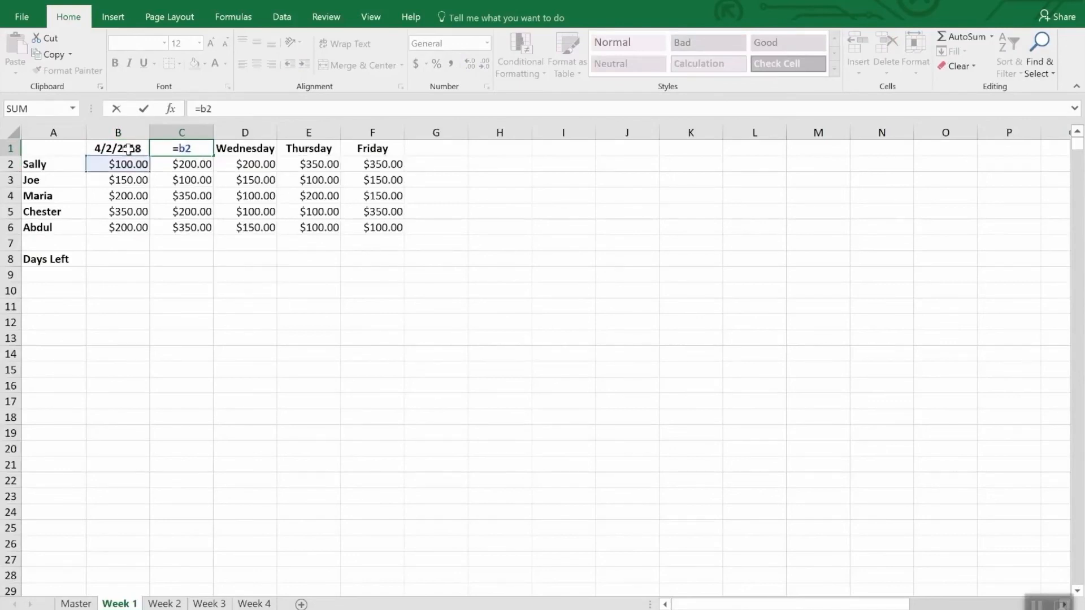
left_click(129, 149)
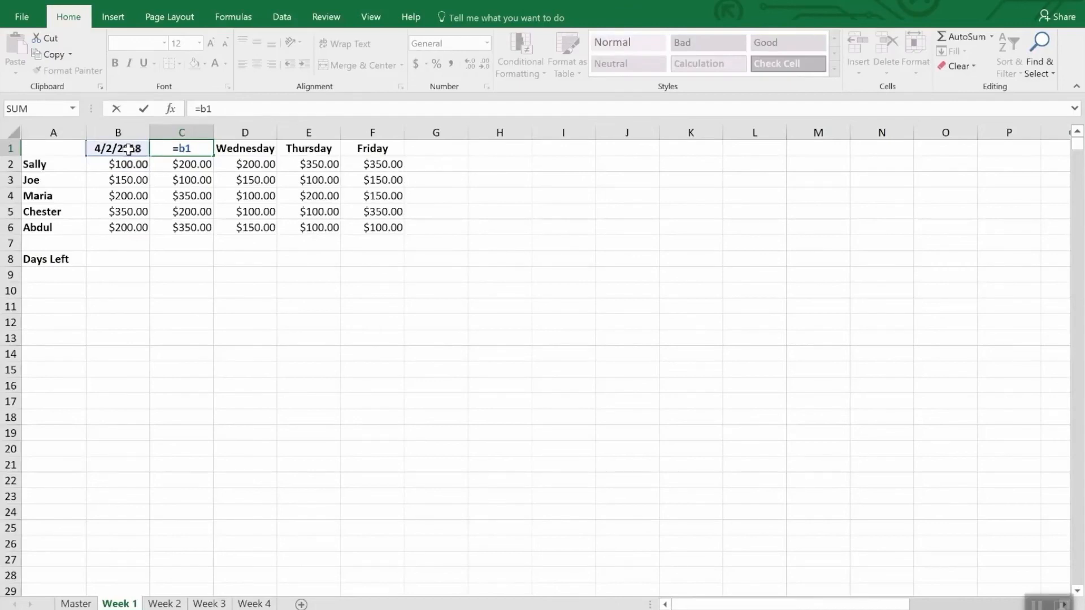
type("+1")
key("Return")
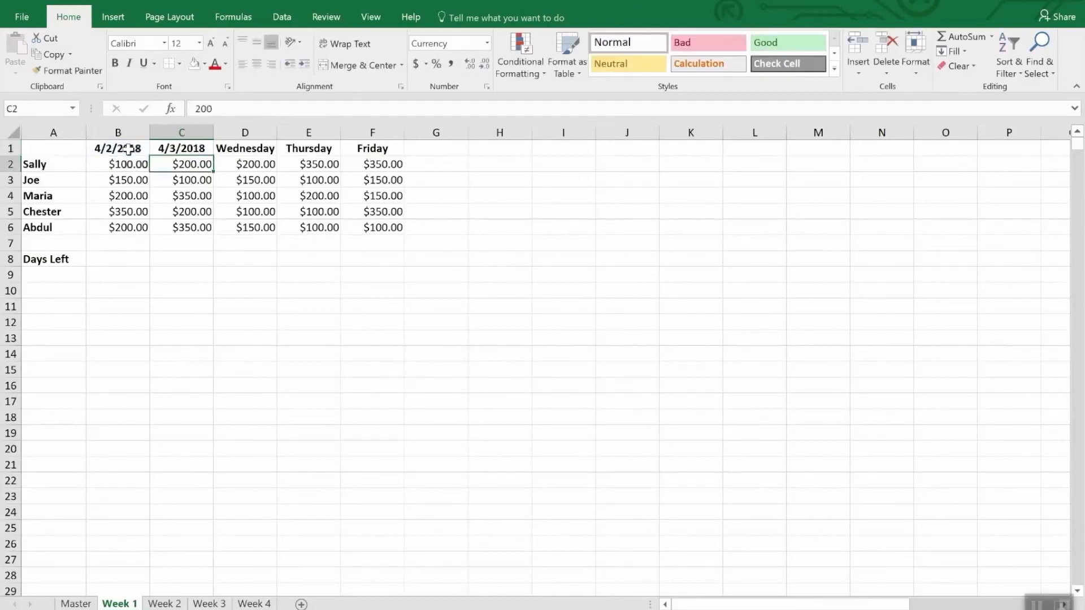
Copy the next-day formula from C1 over the Wednesday, Thursday and Friday headers in D1:F1.
key("Up")
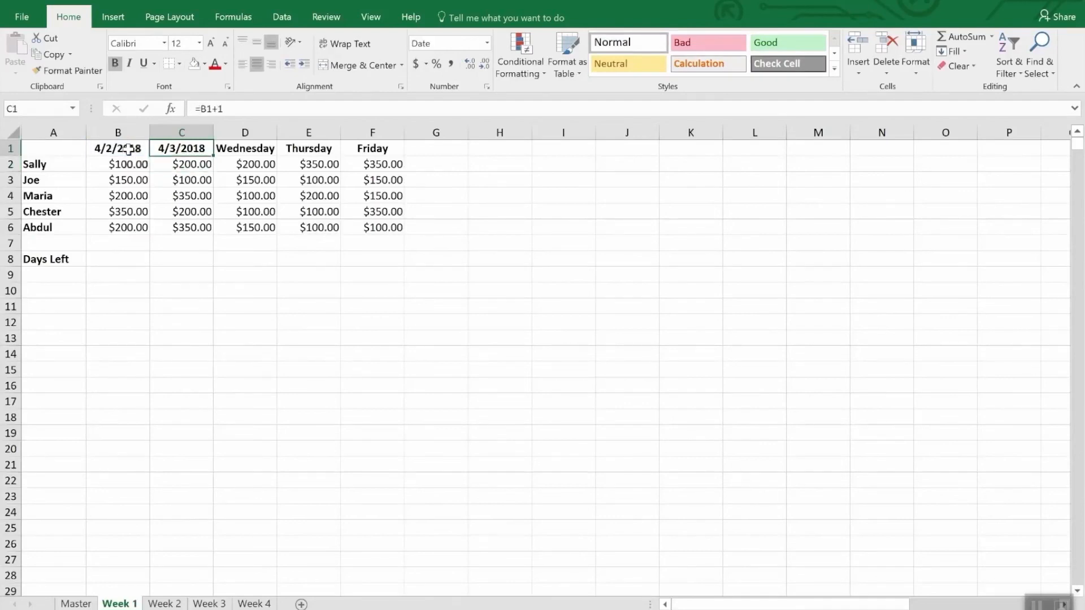
key("ctrl+c")
key("Right")
key("ctrl+v")
key("Right")
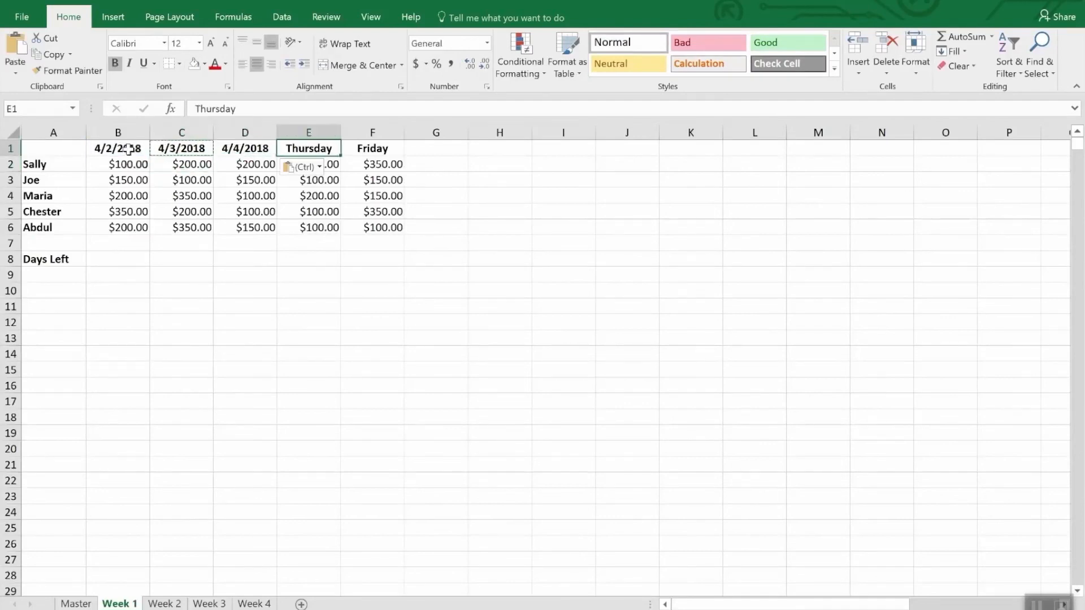
key("ctrl+v")
key("Right")
key("ctrl+v")
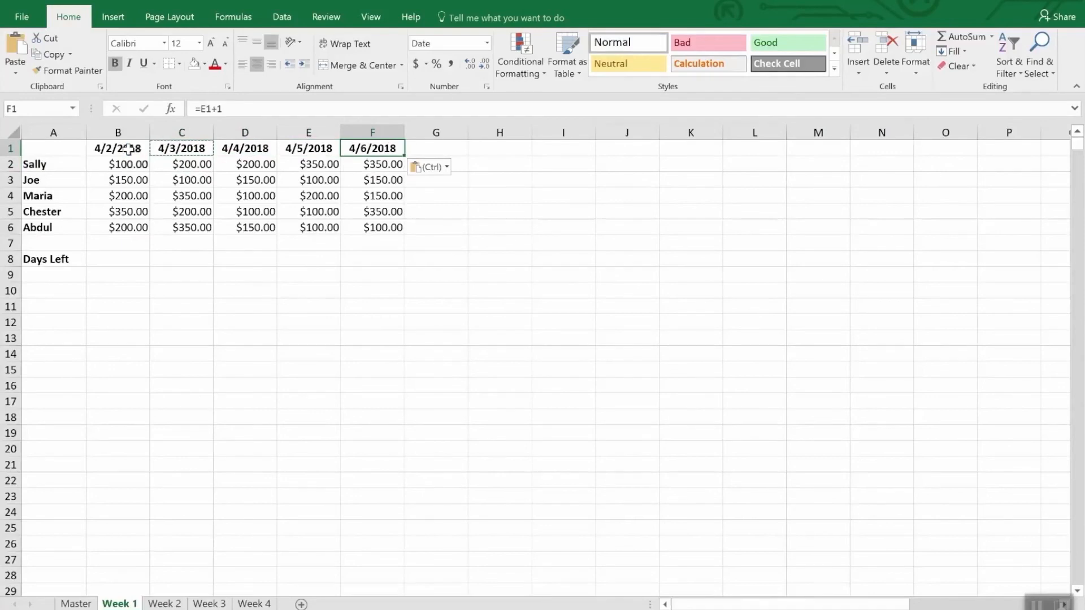
Paste the copied next-day formula over the weekday headers in B1:F1 on the Week 2 sheet.
left_click_drag(104, 148, 365, 148)
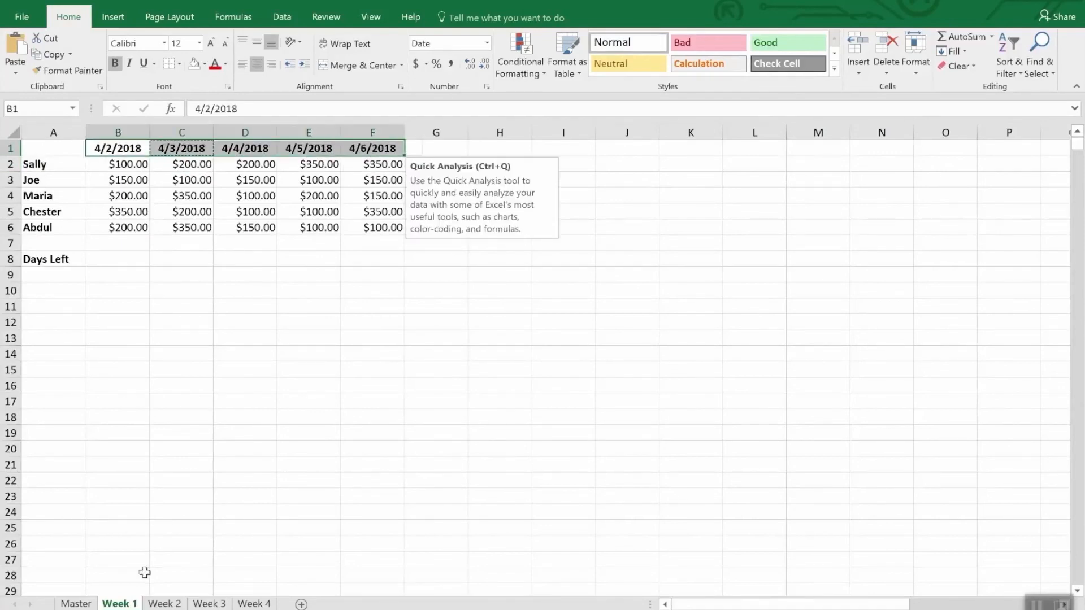
left_click(164, 604)
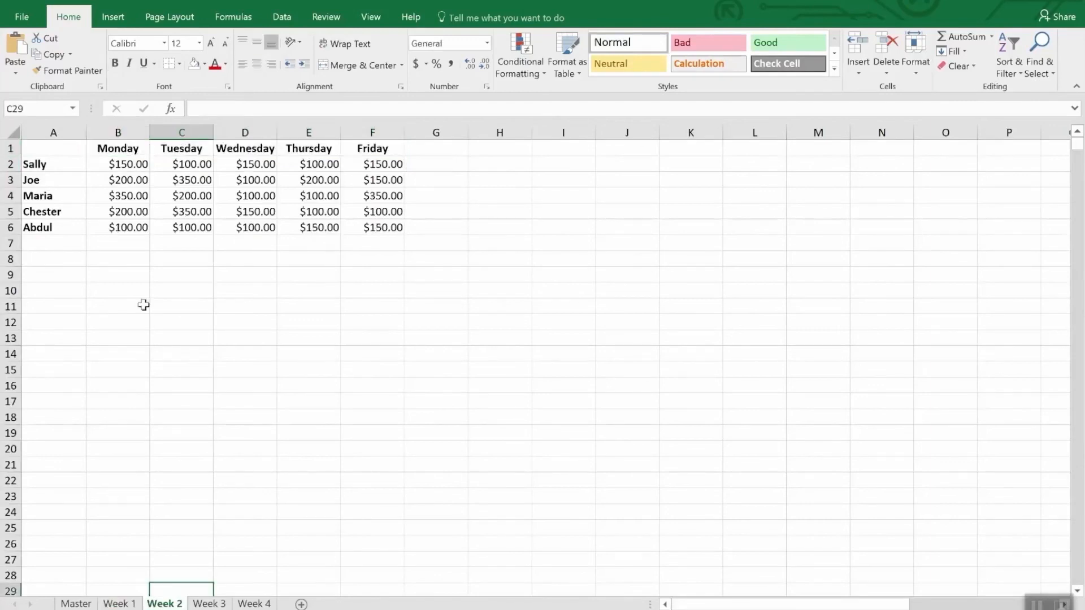
left_click_drag(106, 149, 351, 151)
key("ctrl+v")
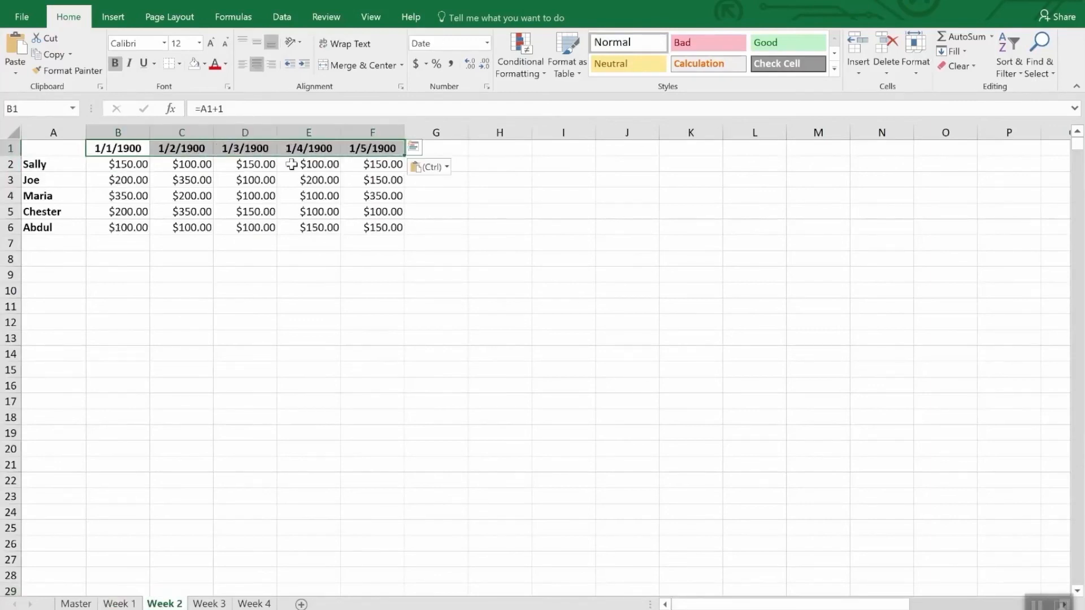
Set the first date header in cell B1 of the Week 2 sheet to 4/9/2018.
left_click(121, 150)
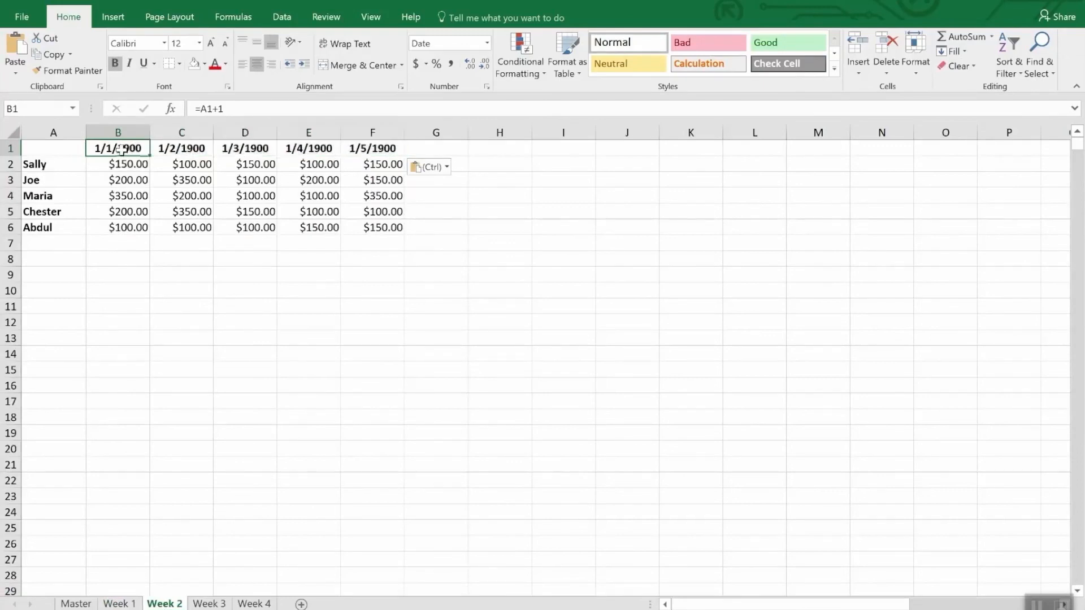
type("4/")
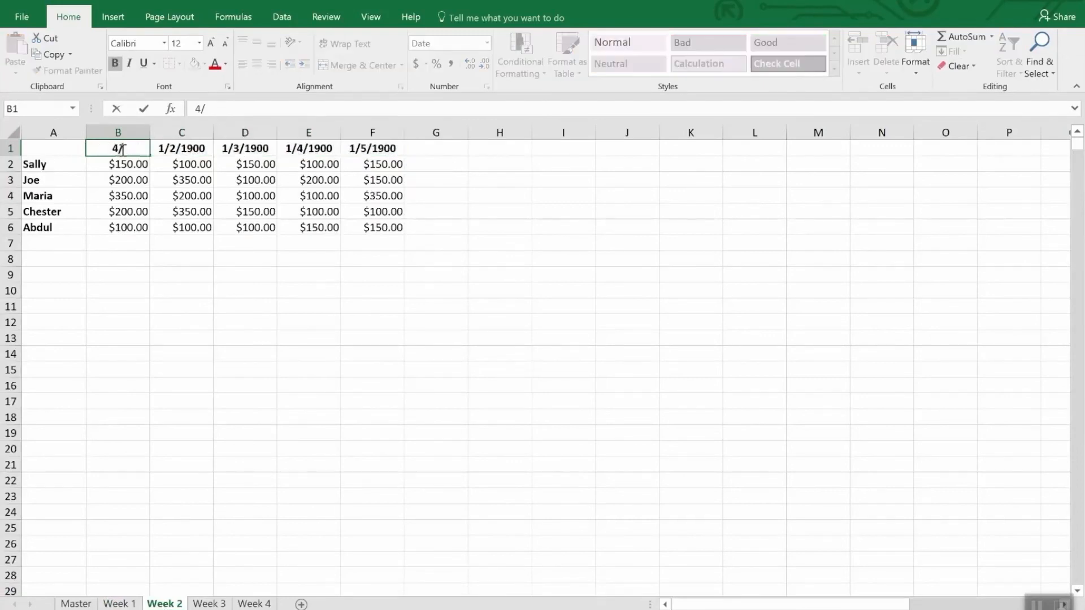
type("9/18")
key("Return")
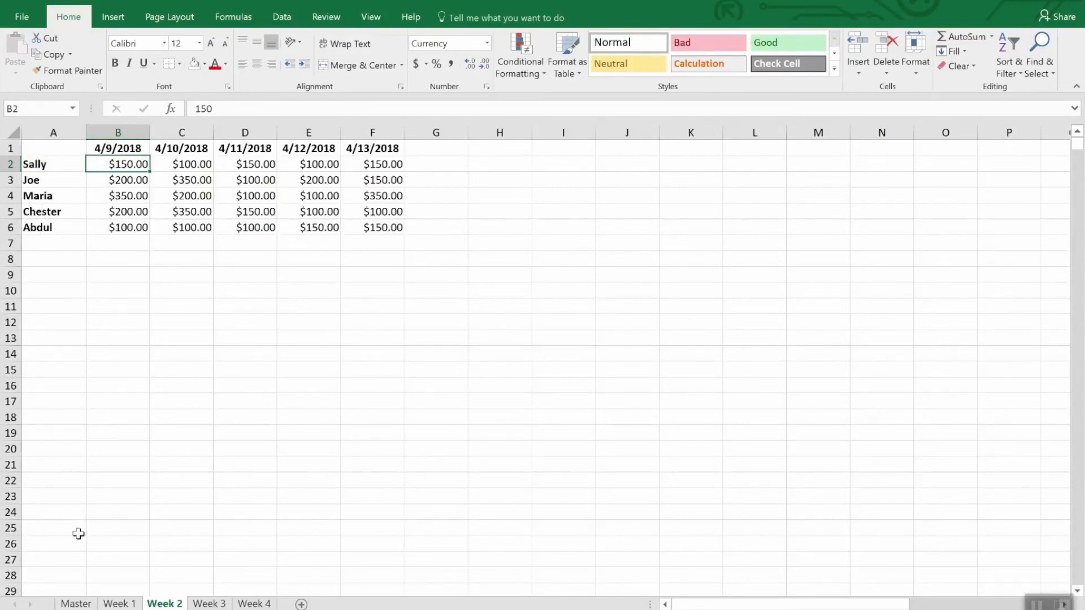
Enter the formula =Date(2018,4,30)-today() in the Days Left cell B8 of the Week 1 sheet.
left_click(113, 604)
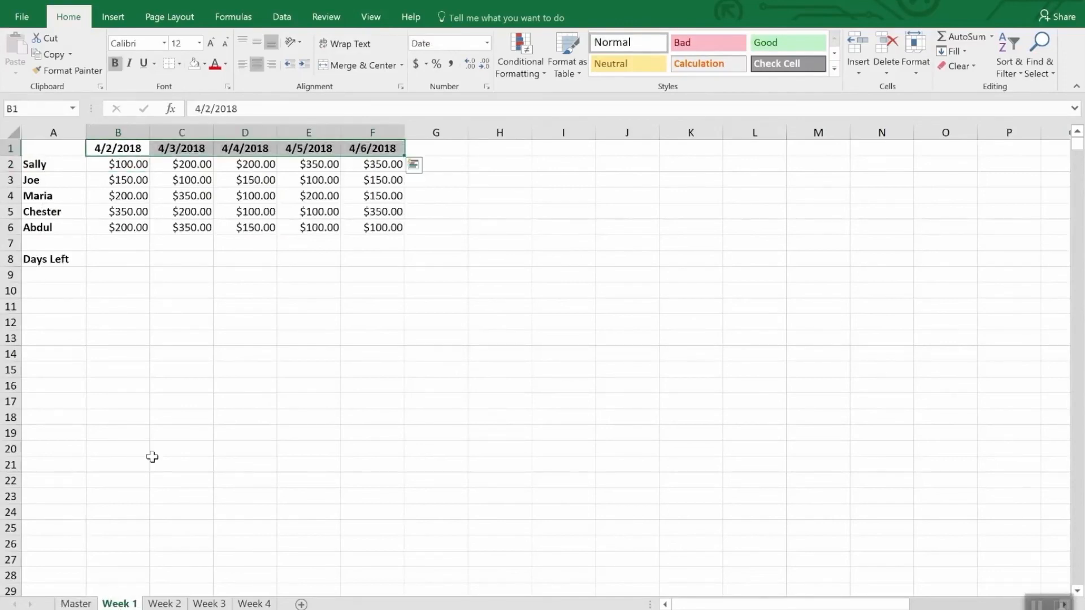
left_click(115, 260)
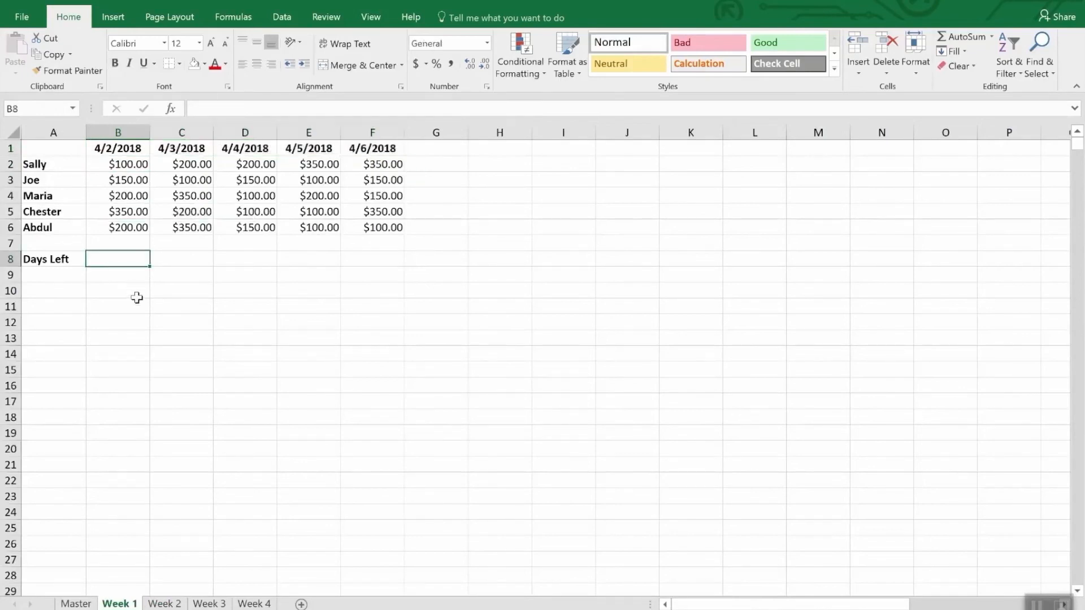
type("=")
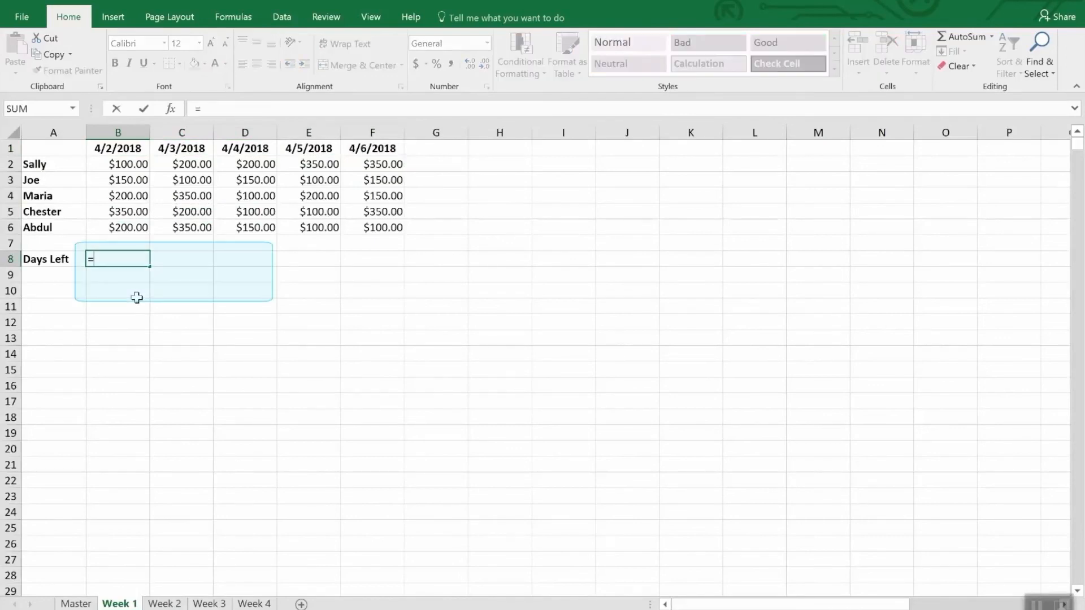
type("Date")
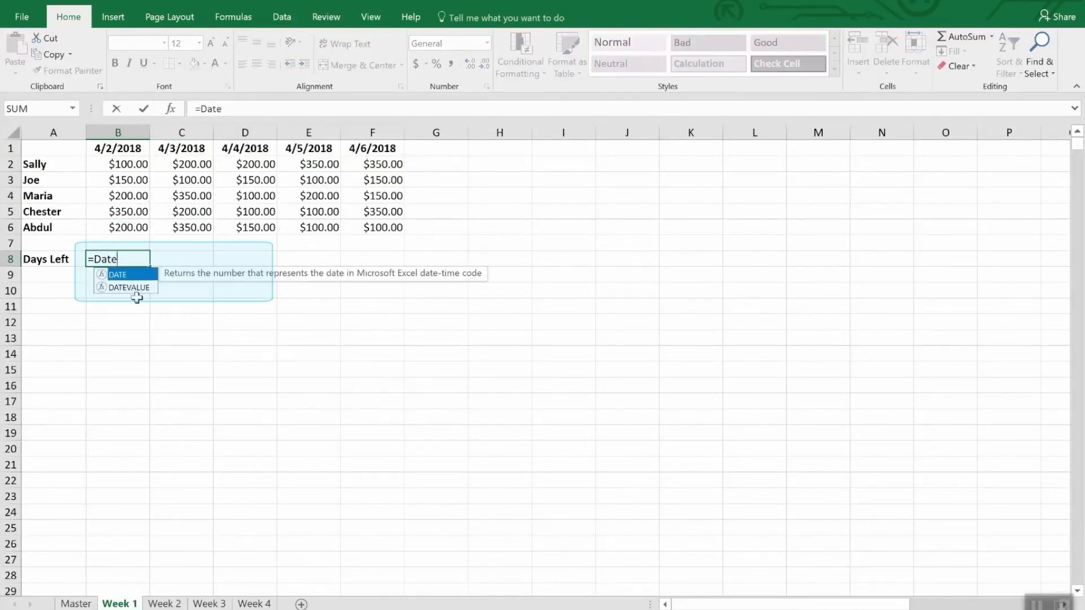
type("(")
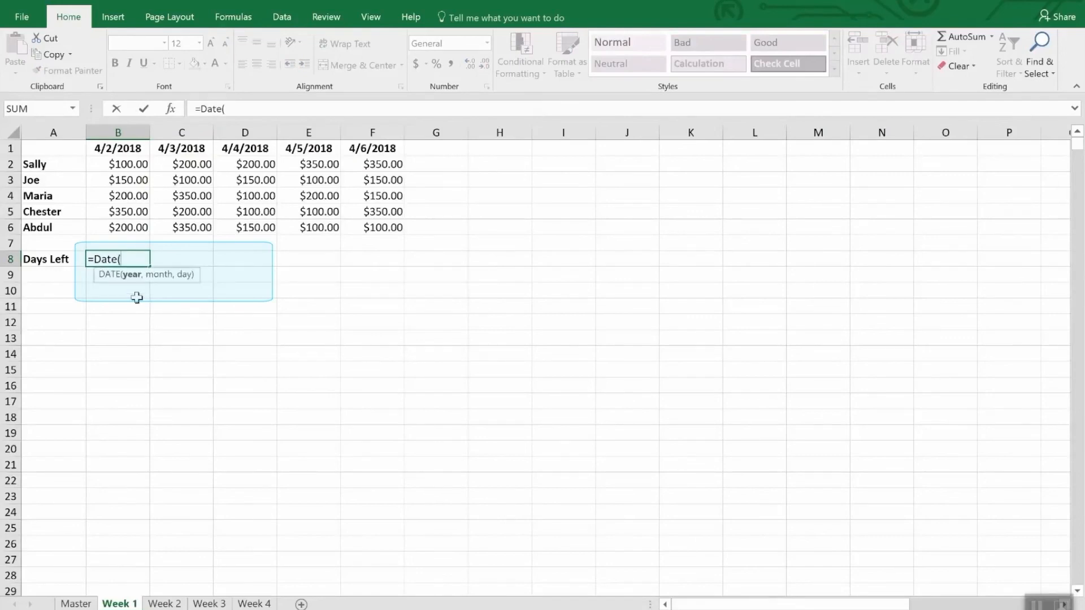
type("2018,4,")
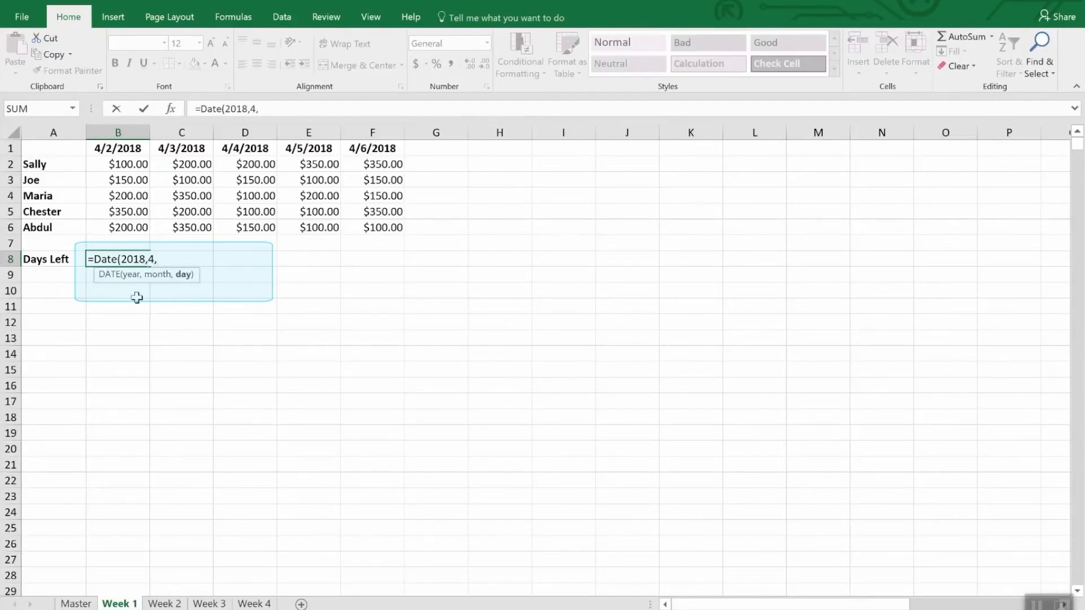
type("30)")
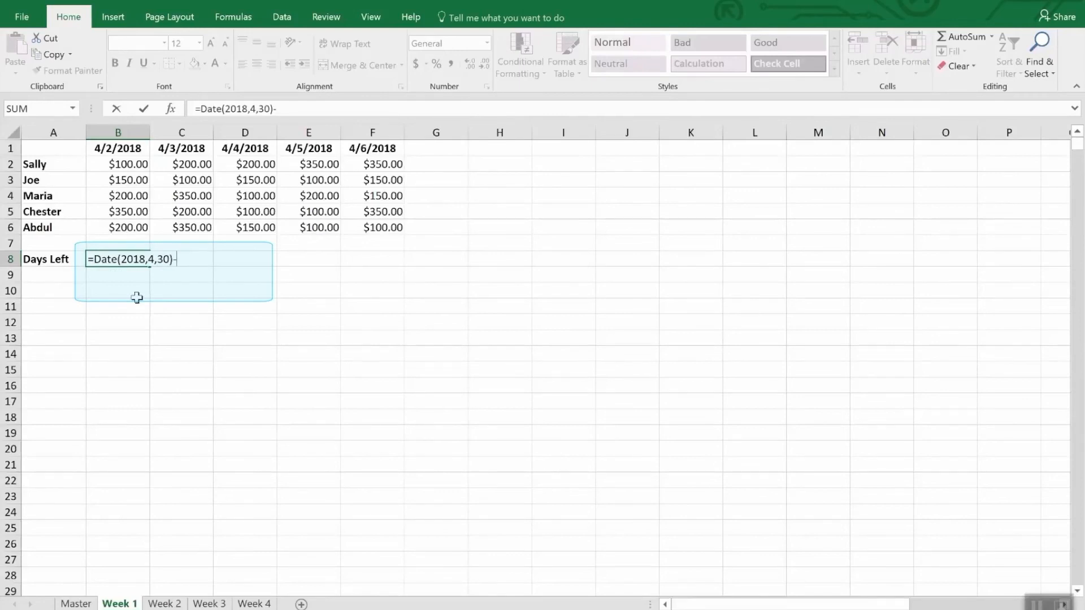
type("-today")
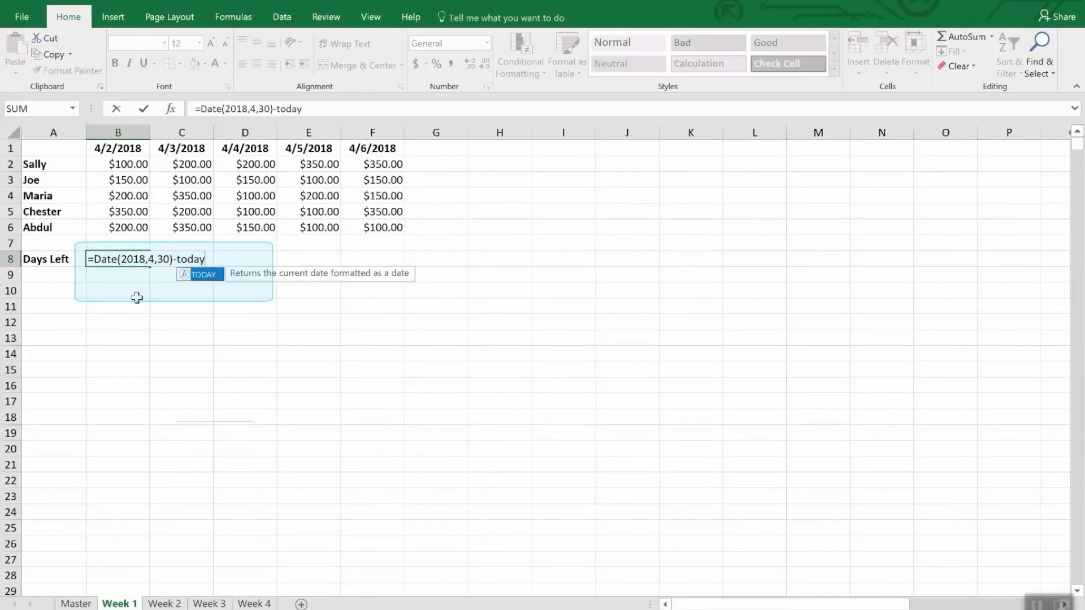
type("()")
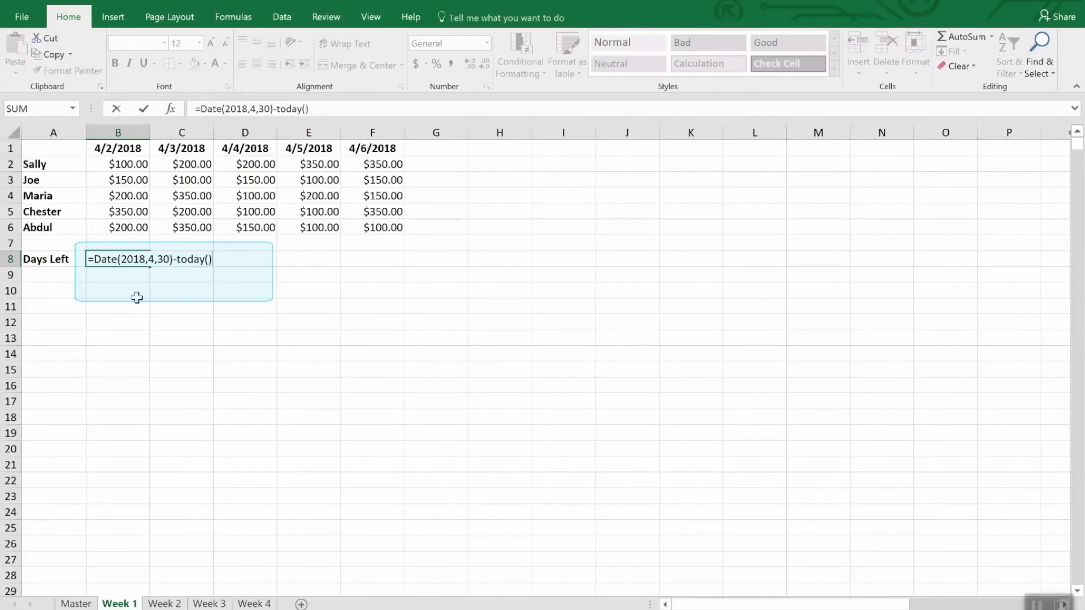
key("Return")
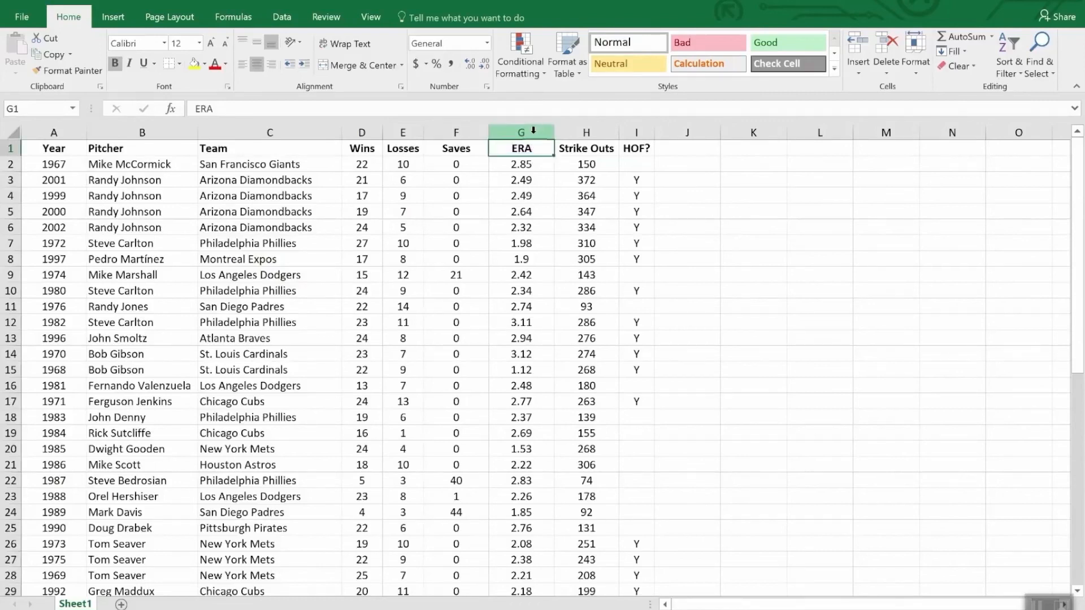
Highlight the ERA column values less than 2.00 with Light Red Fill with Dark Red Text and review the column.
left_click(515, 128)
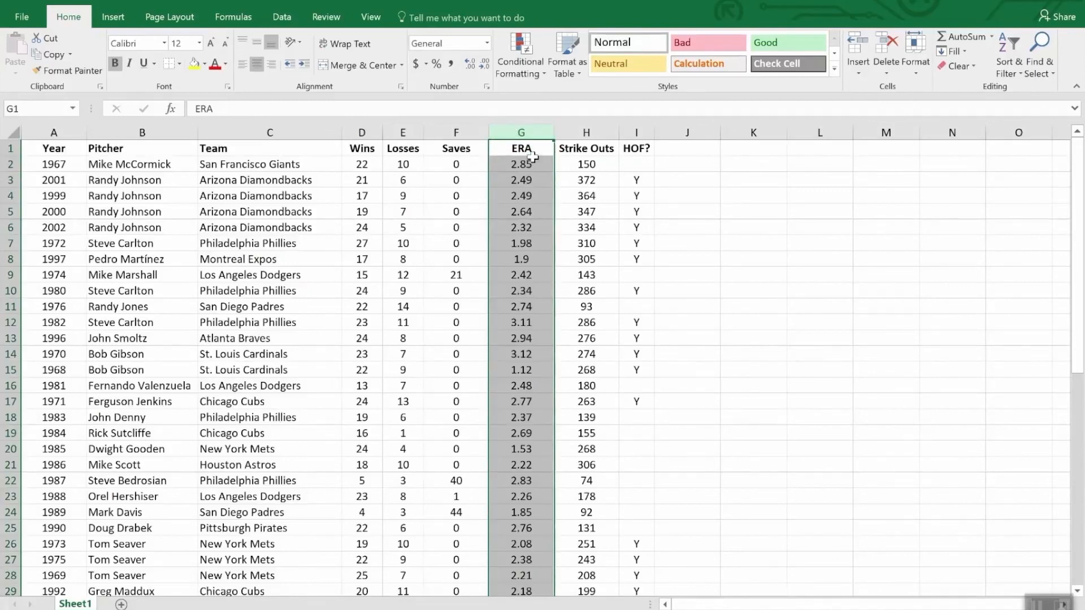
left_click(519, 43)
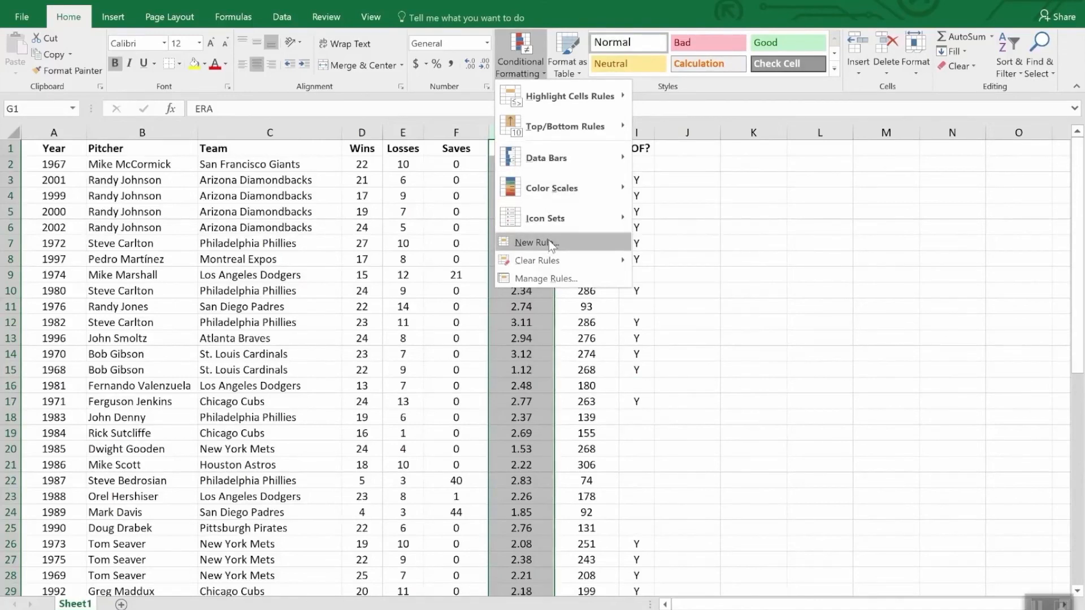
mouse_move(552, 97)
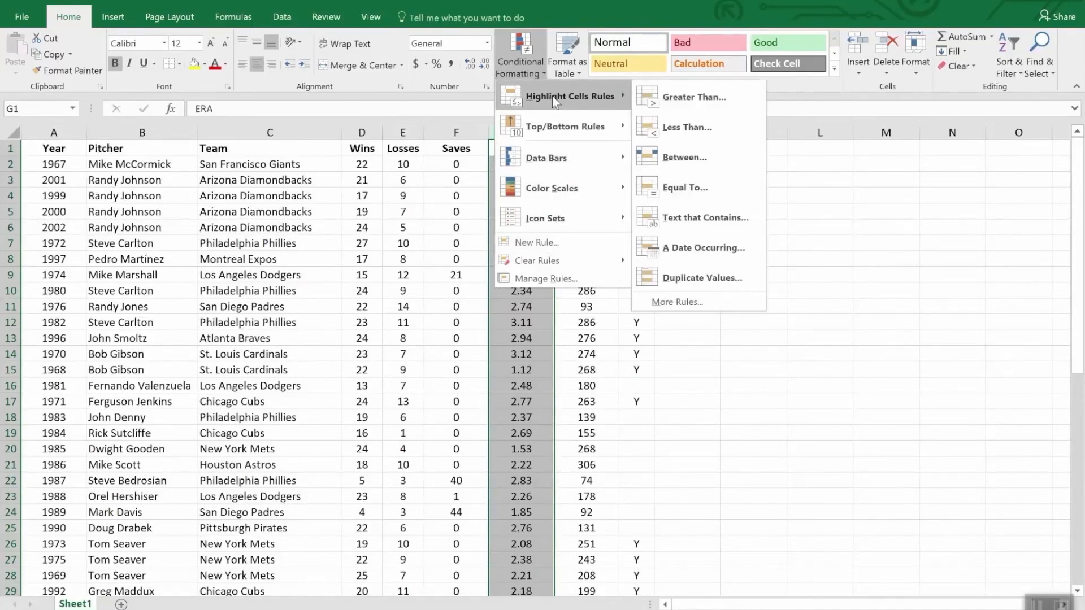
left_click(701, 138)
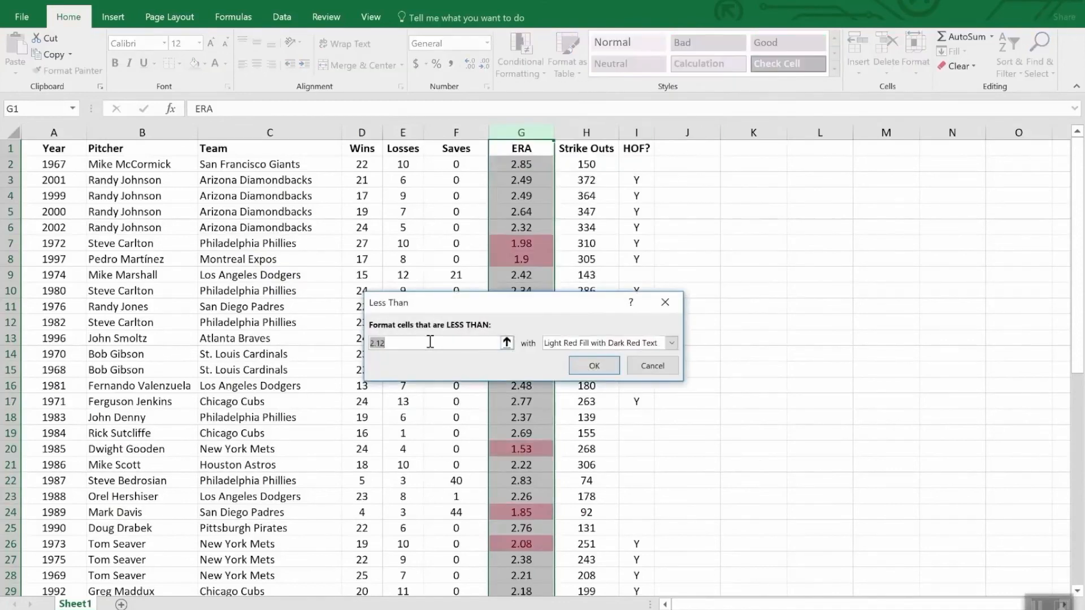
type("2.00")
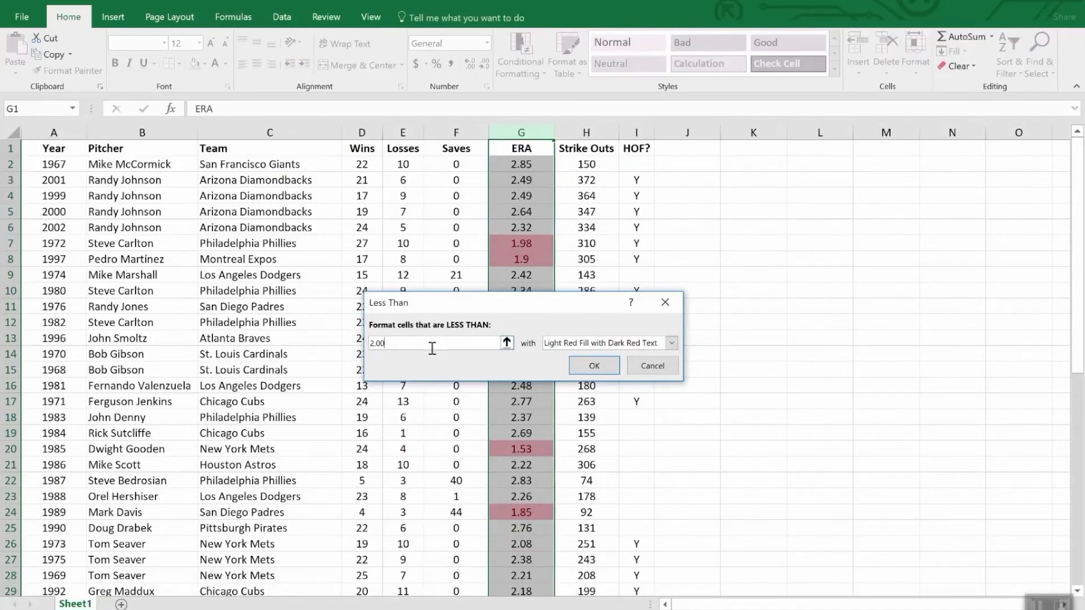
left_click(595, 366)
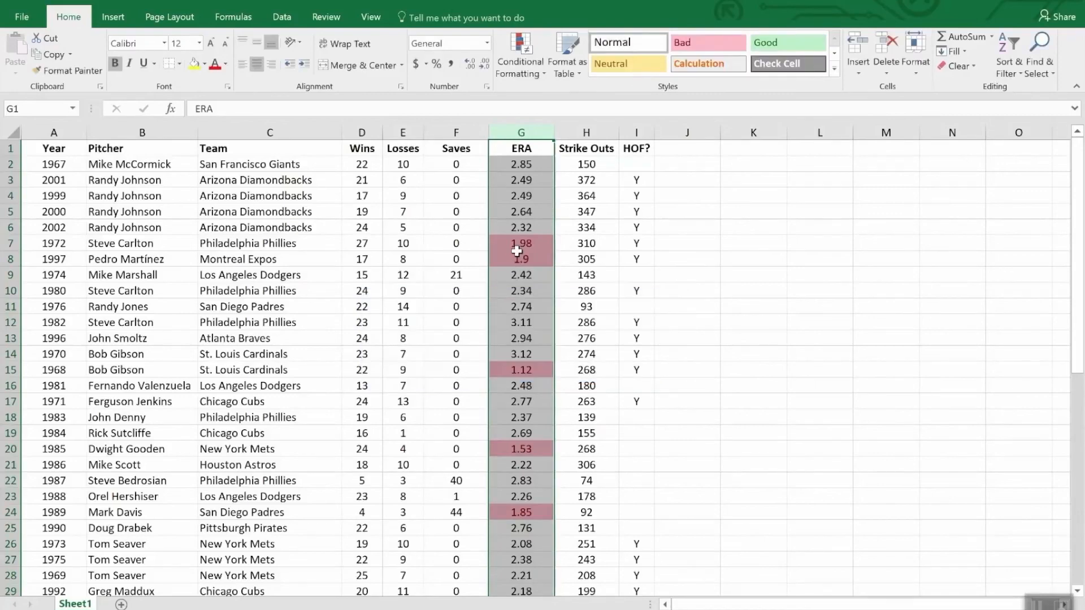
scroll(544, 440, "down", 12)
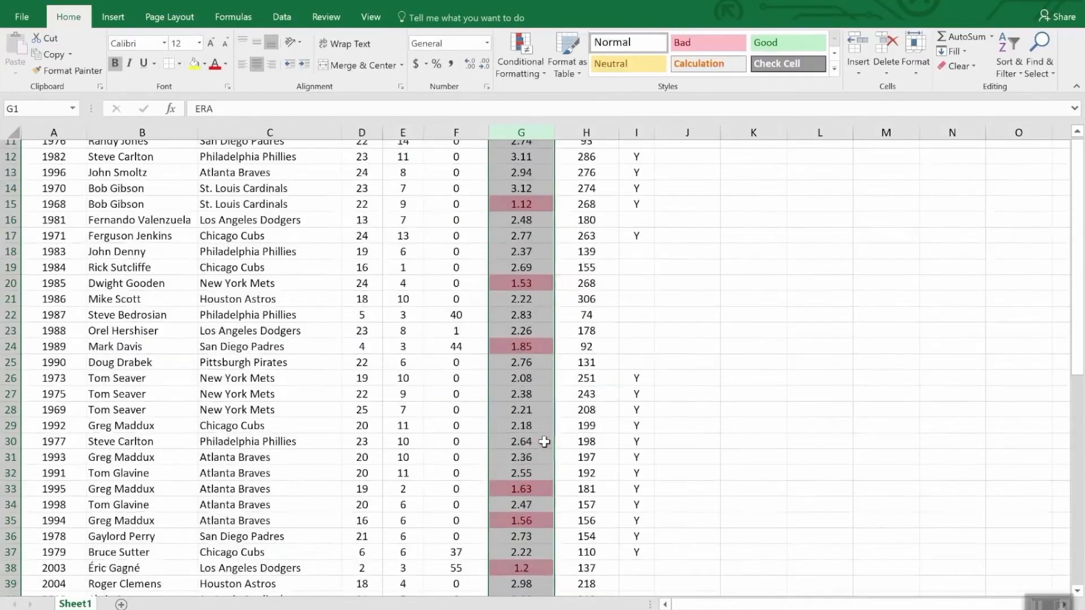
scroll(532, 368, "up", 5)
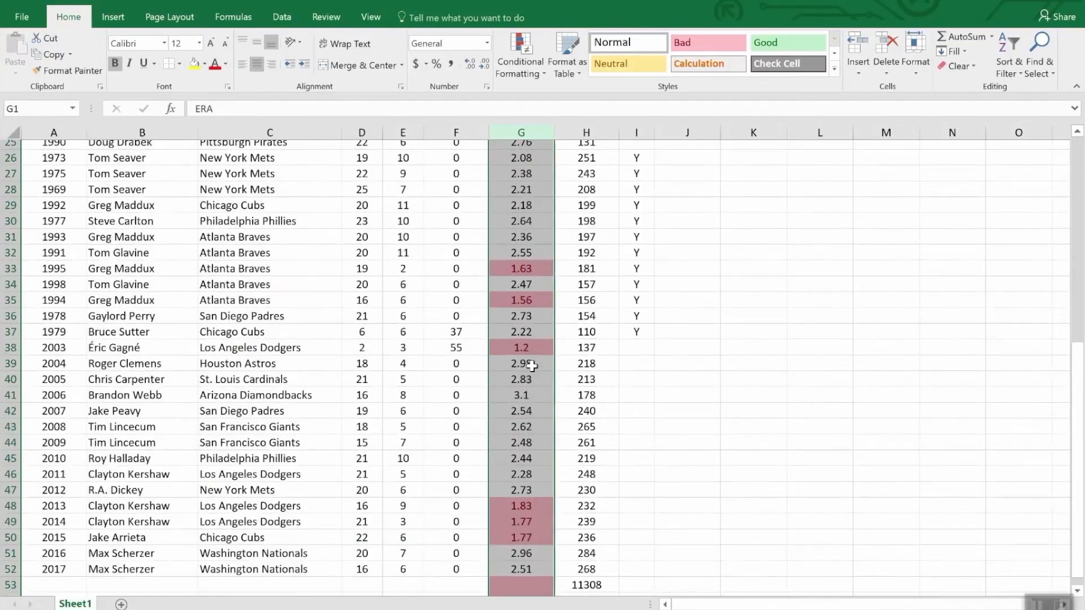
scroll(531, 368, "down", 5)
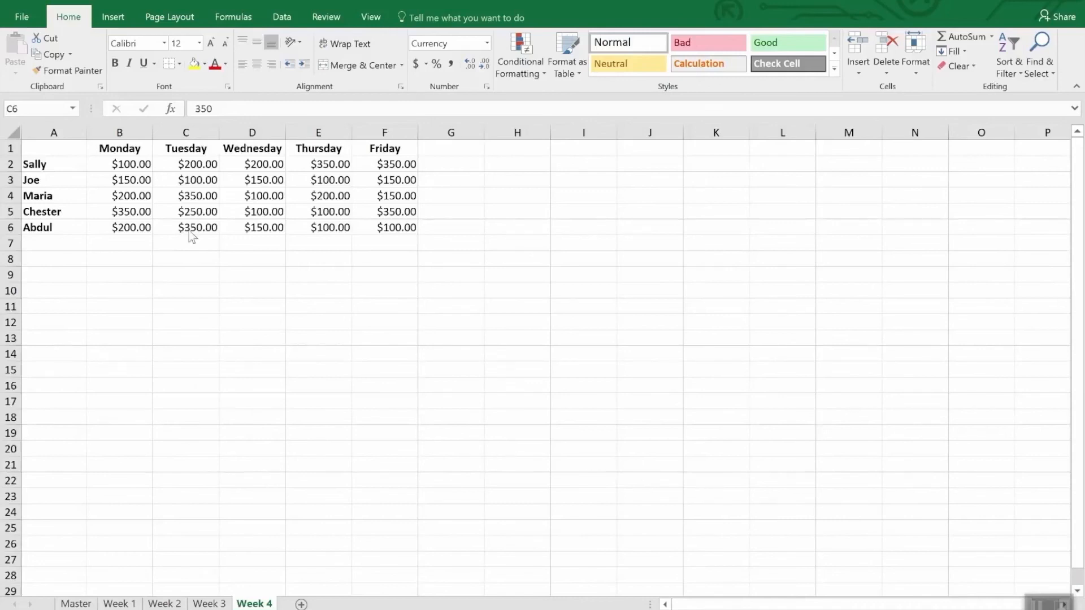
Create a conditional formatting rule for B2:F6 on the Week 4 sheet using the Icon Sets format style.
left_click(128, 165)
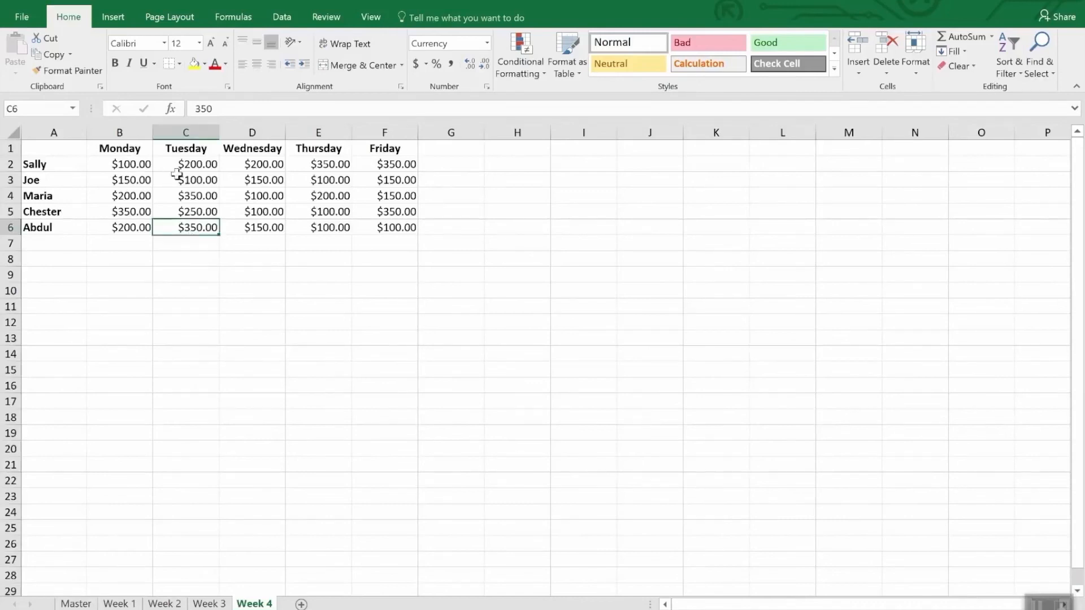
left_click_drag(139, 162, 397, 237)
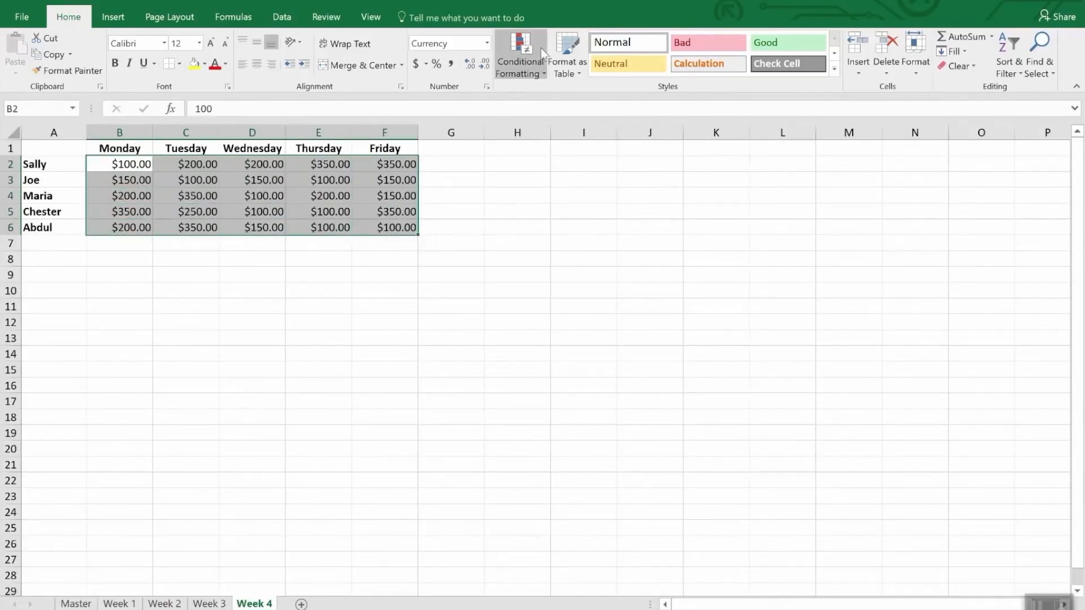
left_click(525, 47)
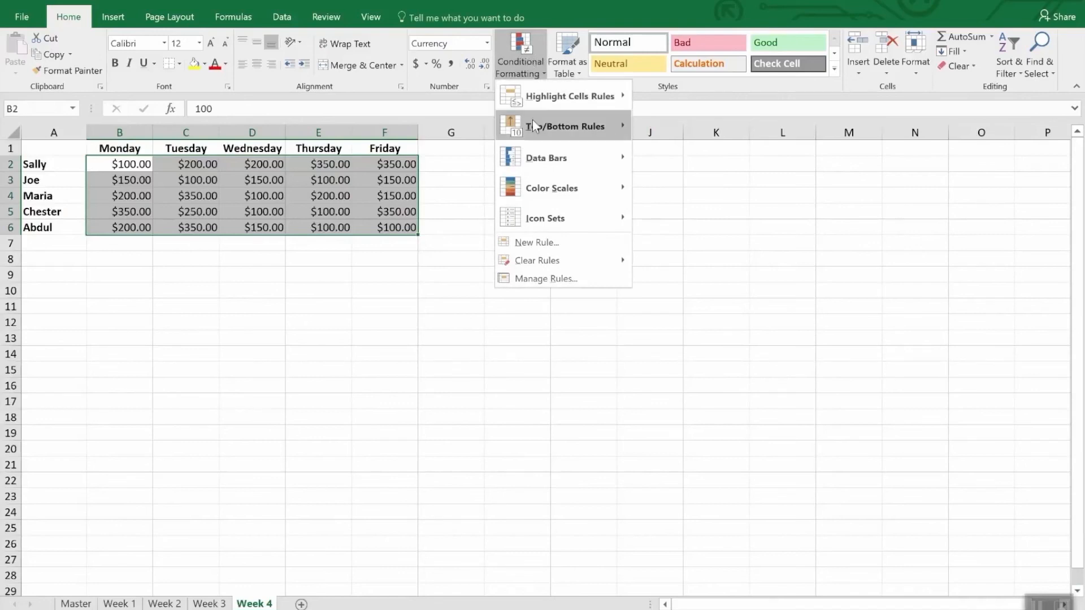
left_click(552, 247)
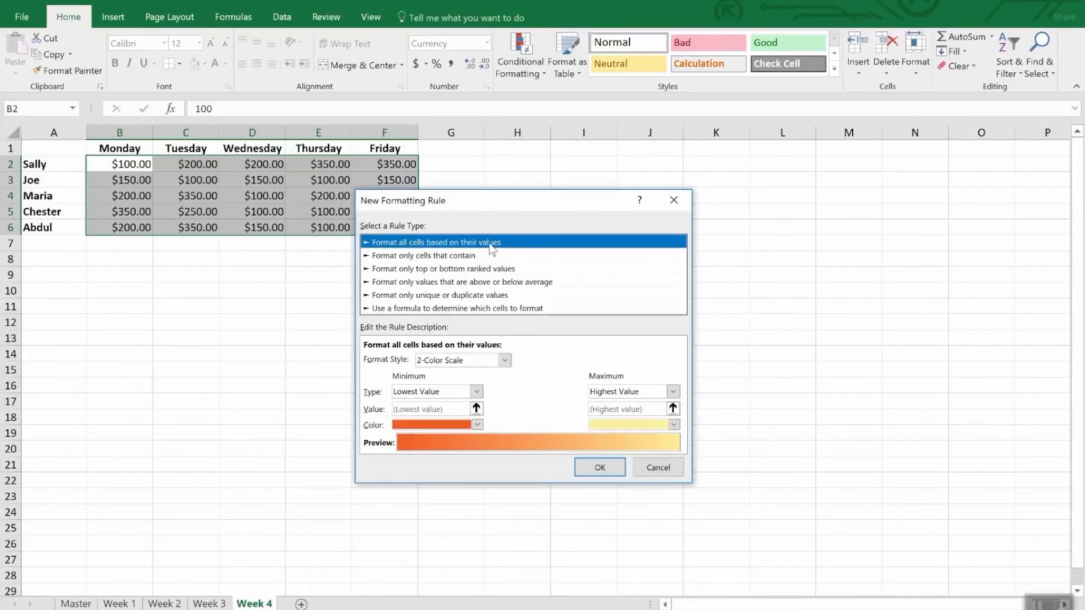
left_click(504, 362)
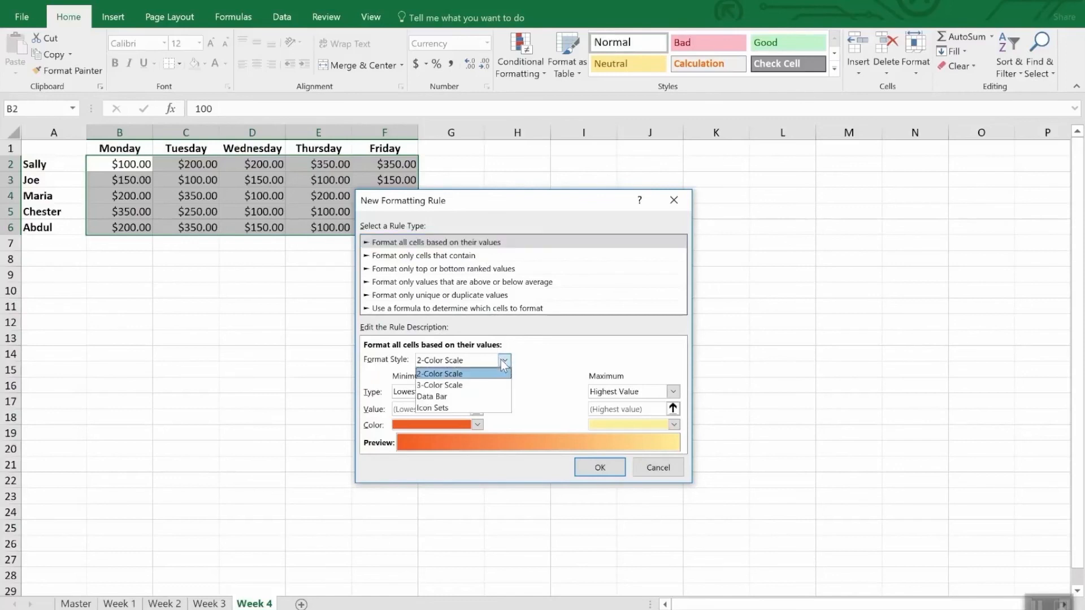
left_click(476, 406)
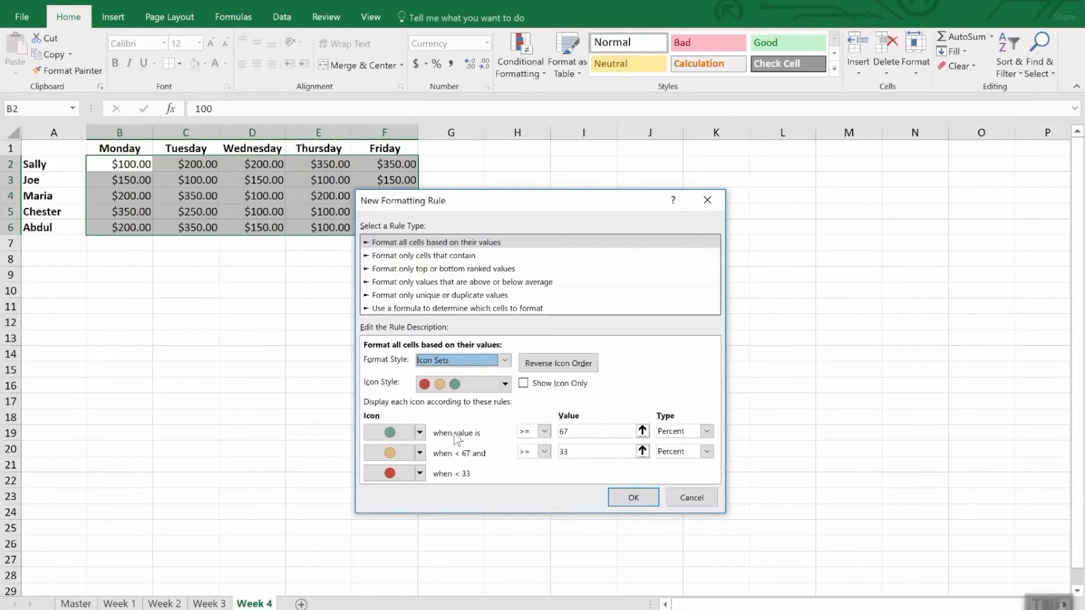
Set the green icon's threshold to >= 300 with the type Number.
left_click(707, 432)
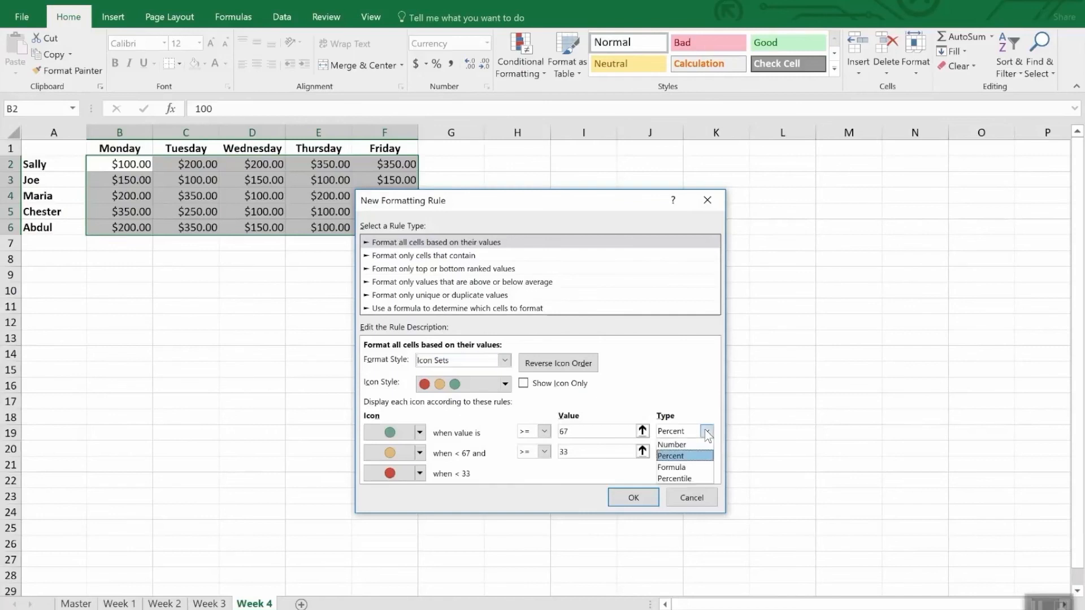
left_click(694, 444)
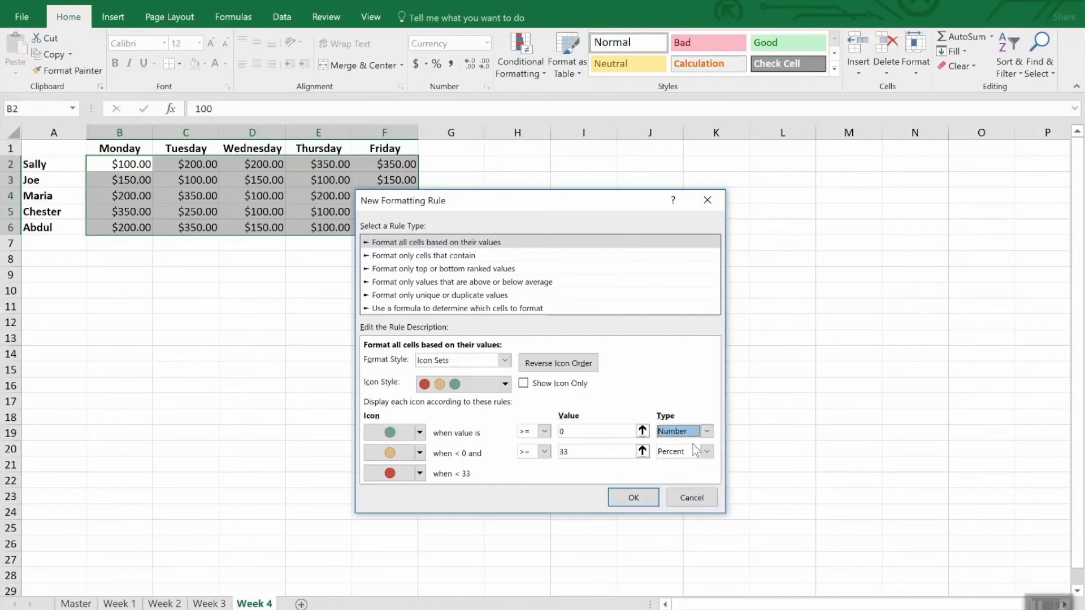
double_click(573, 431)
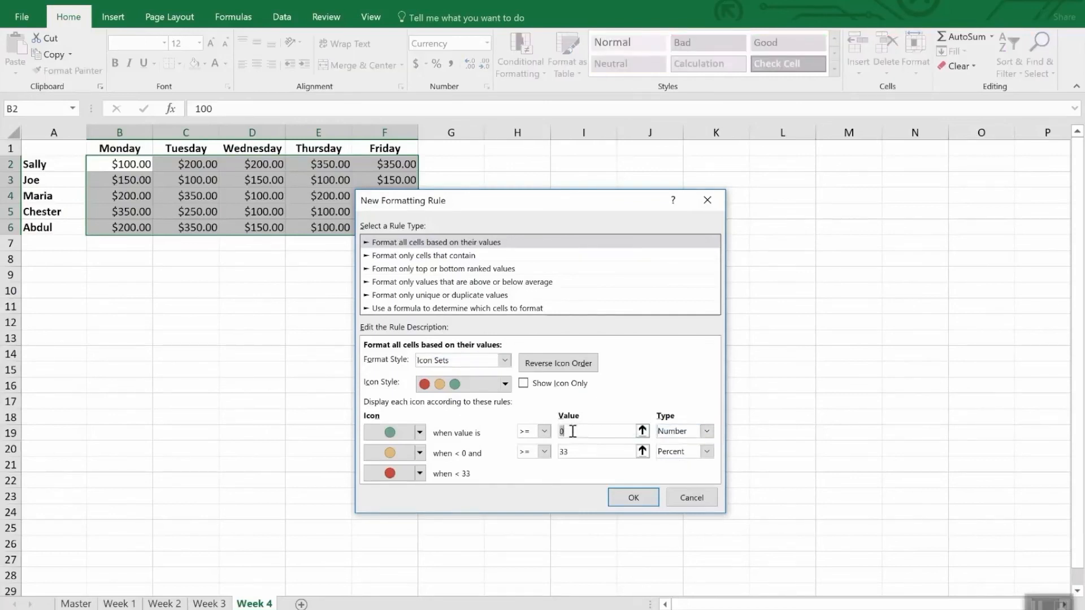
type("300")
Set the yellow icon's threshold to >= 200 with the type Number, and apply the icon rule to the cells.
left_click(600, 452)
double_click(600, 452)
type("200")
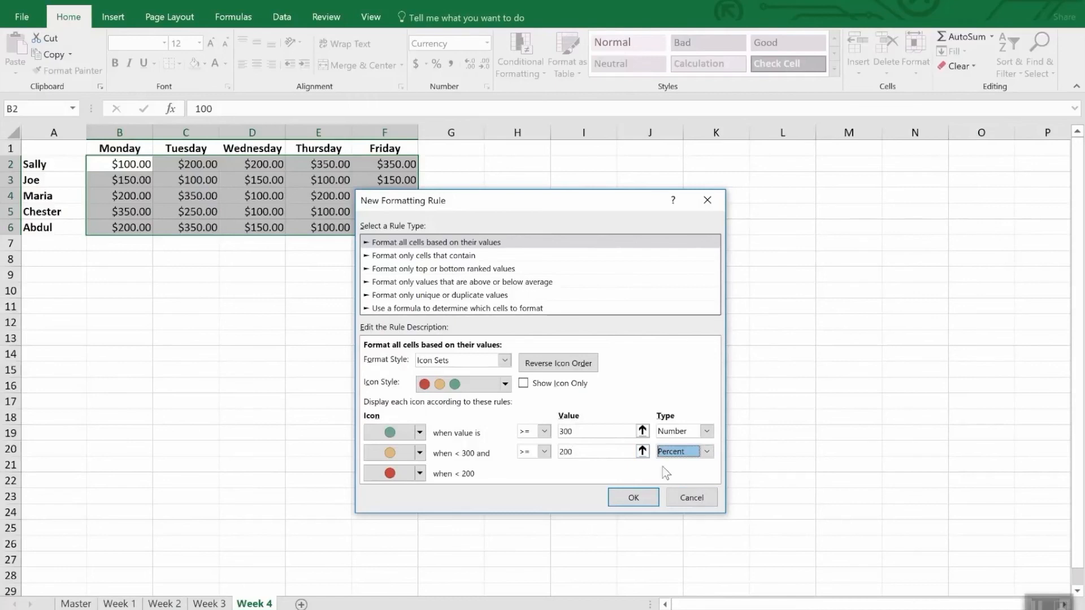
left_click(706, 451)
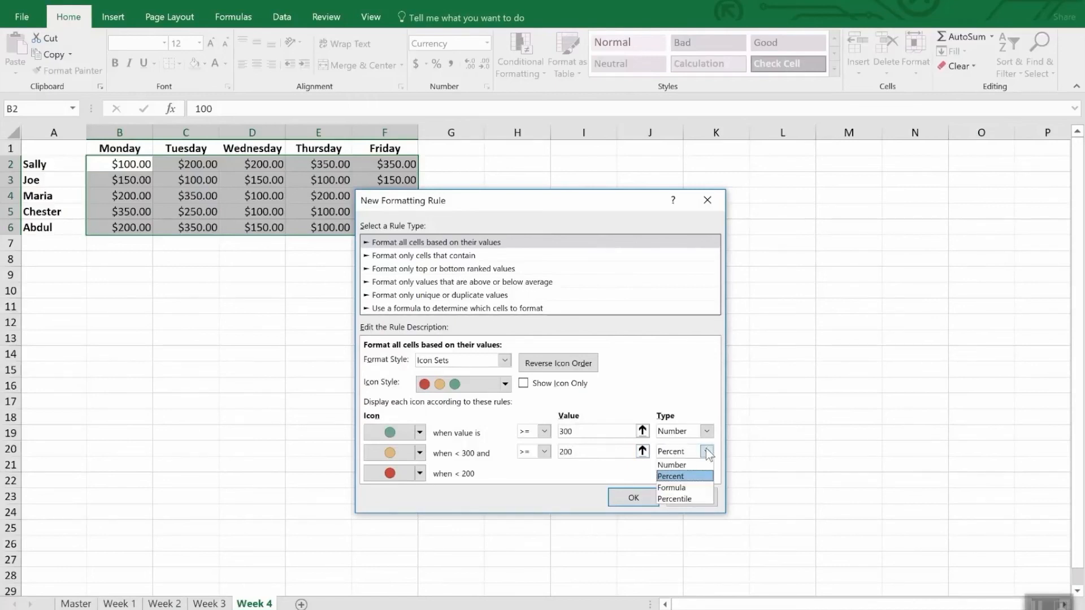
left_click(672, 465)
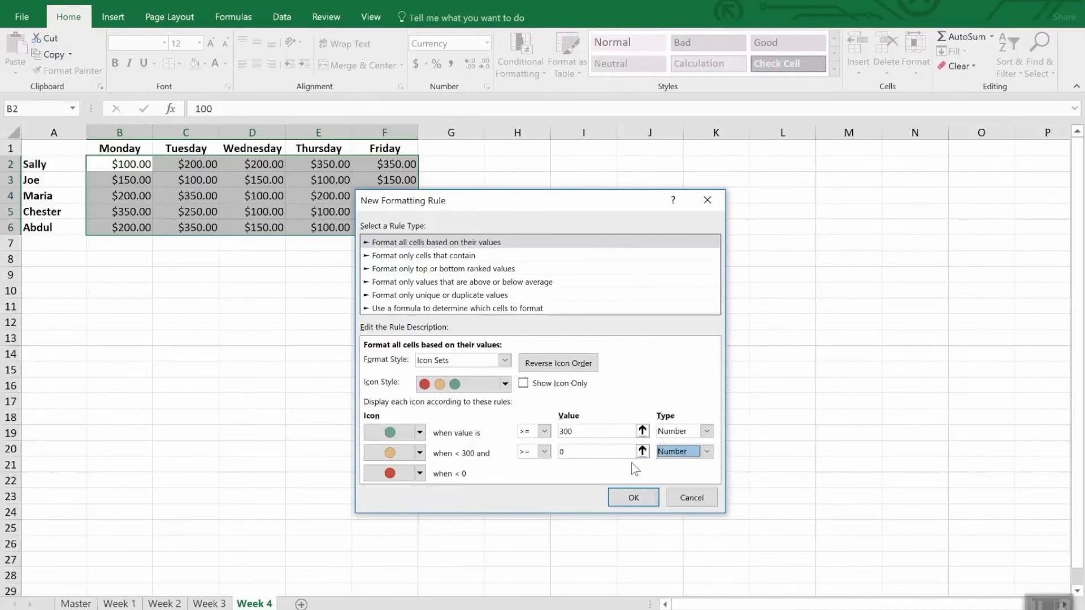
double_click(602, 454)
type("200")
left_click(634, 497)
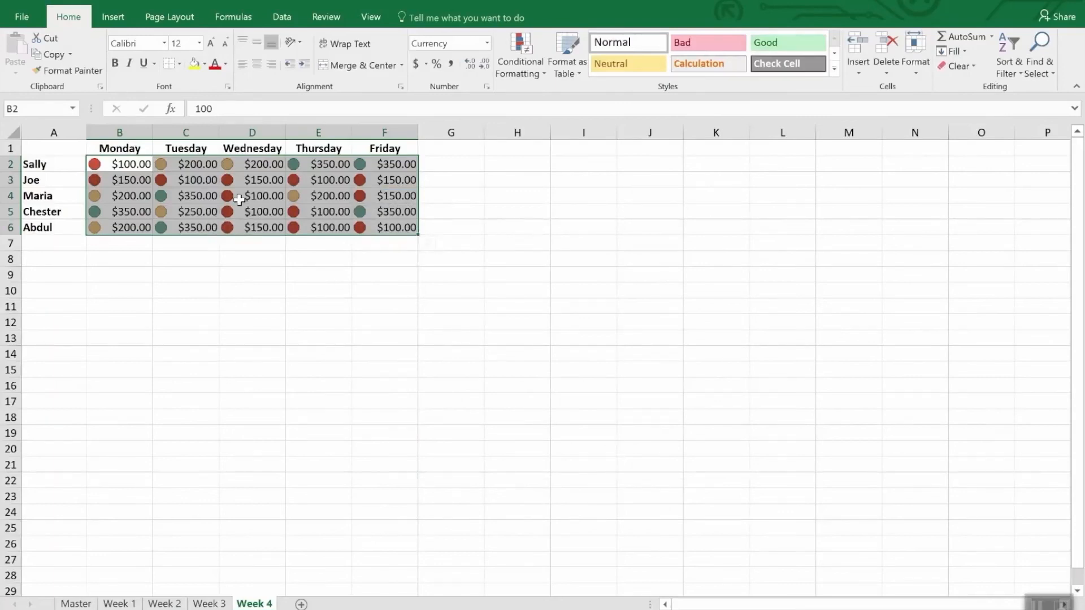
left_click(259, 256)
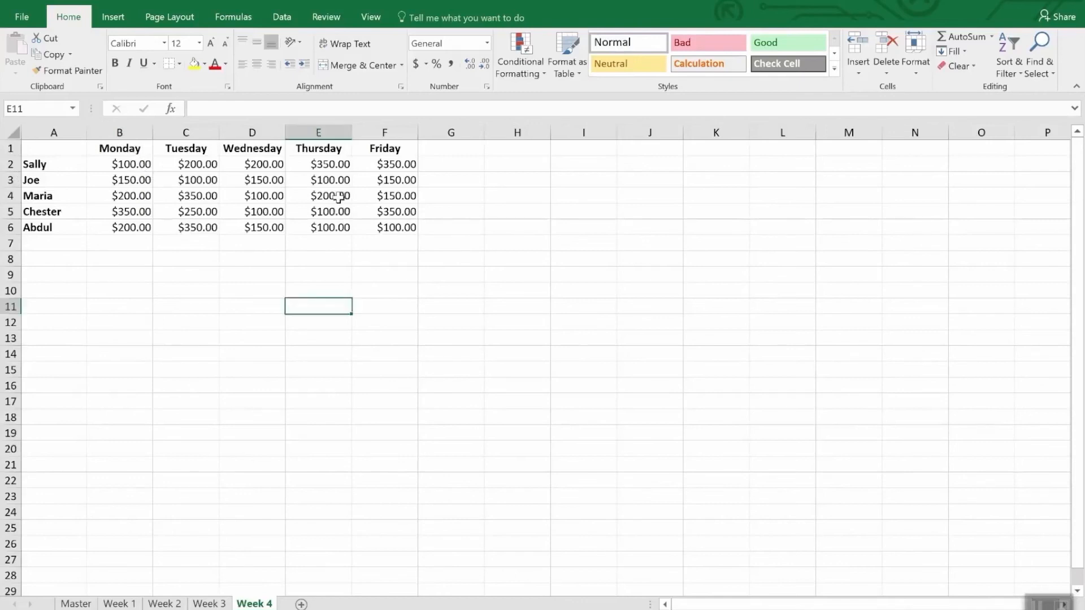
Create a formula-based conditional formatting rule for B2:F6 on the Week 4 sheet using the formula =b2<200.
left_click_drag(128, 165, 417, 233)
left_click(513, 49)
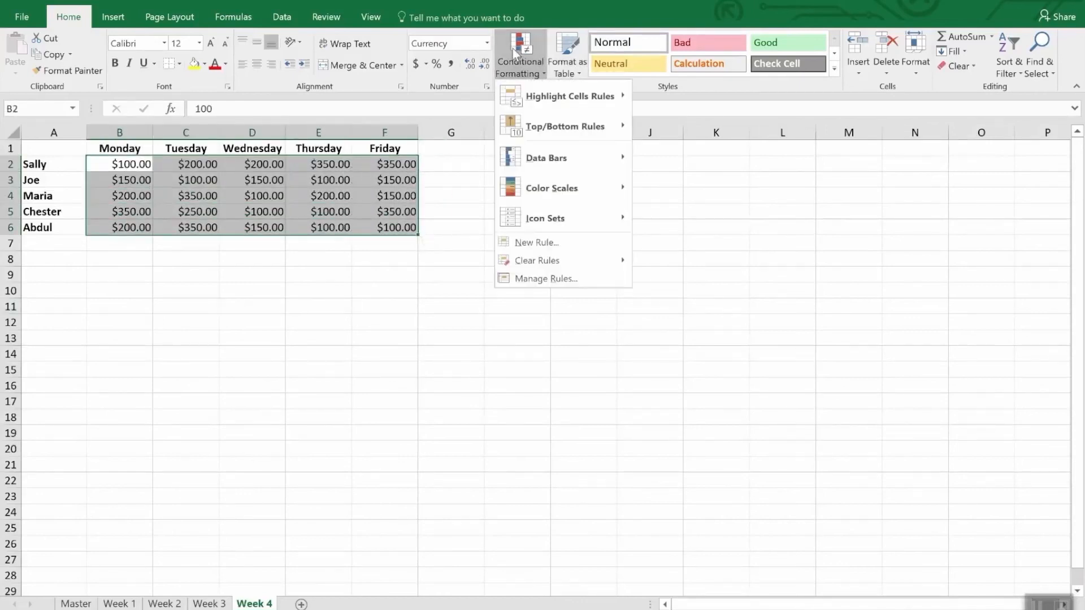
left_click(561, 247)
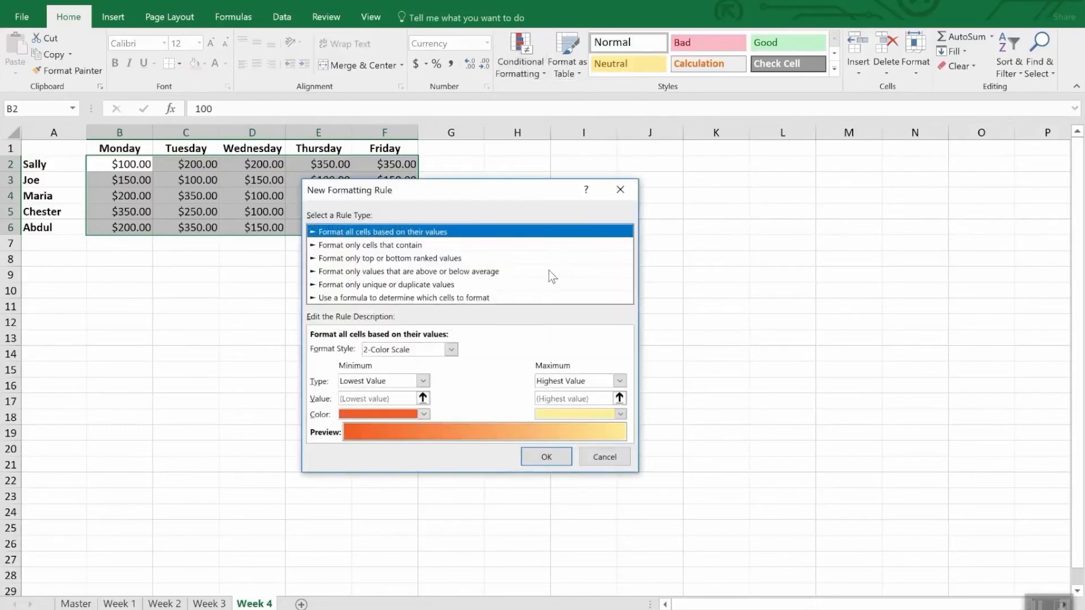
left_click(362, 298)
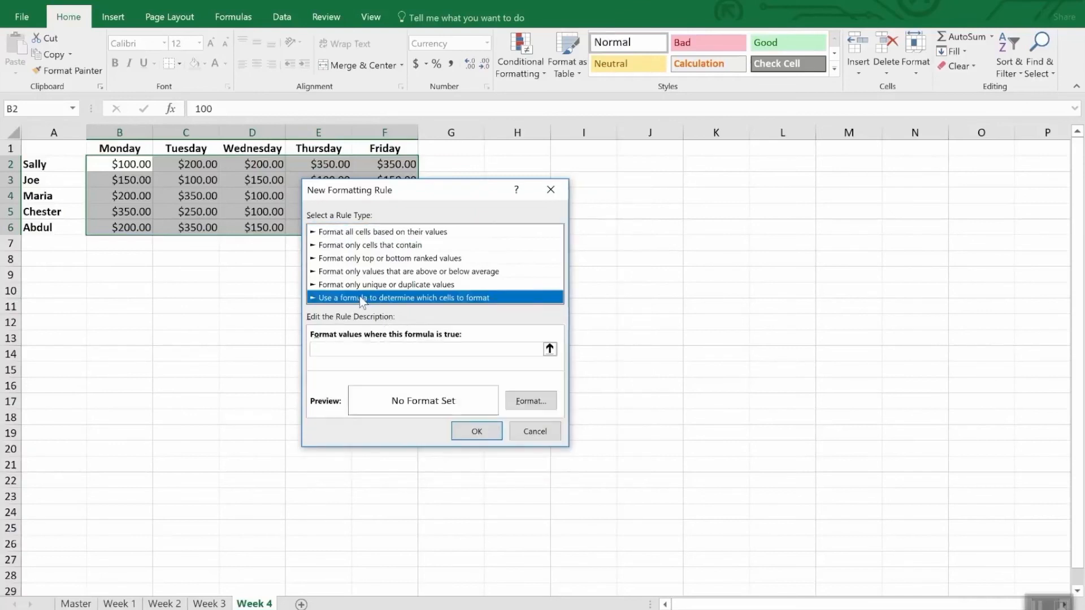
left_click(358, 350)
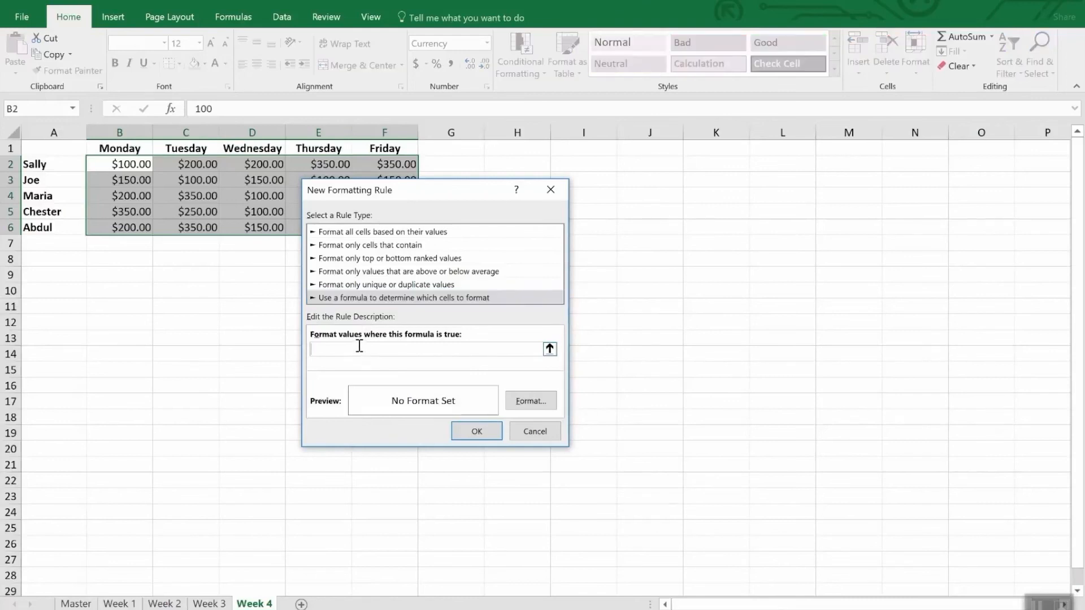
type("=b2<200")
Give the formula rule a yellow background fill, apply it to the cells and deselect the range.
left_click(534, 399)
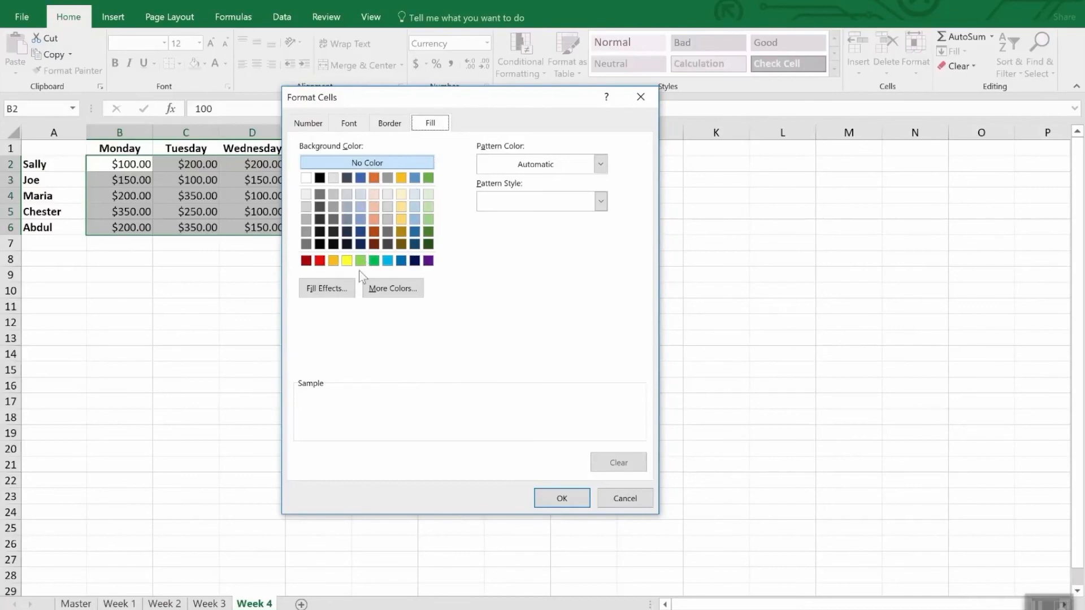
left_click(347, 261)
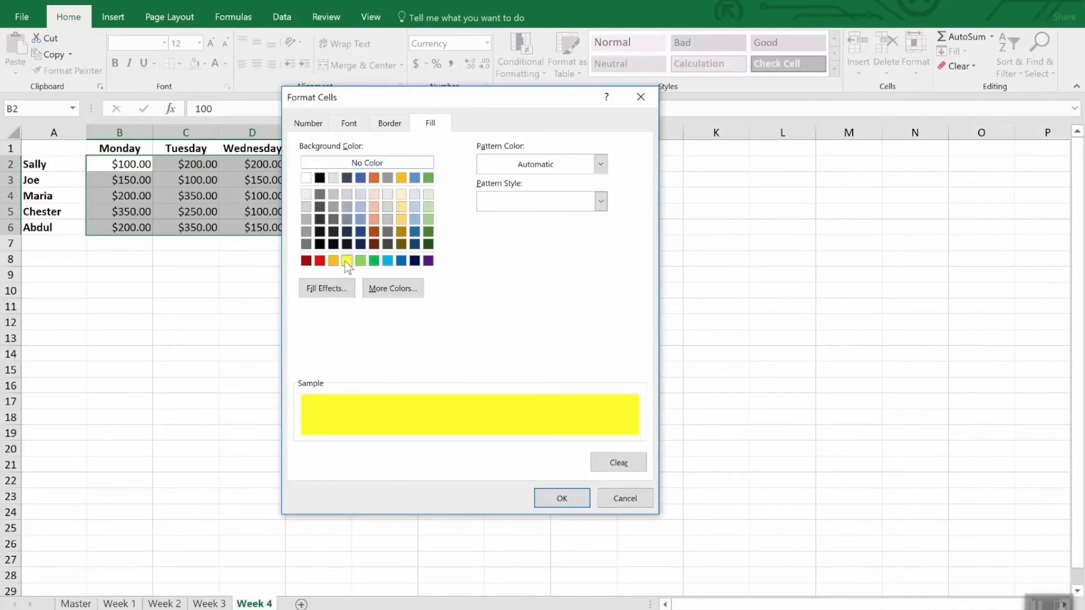
left_click(565, 499)
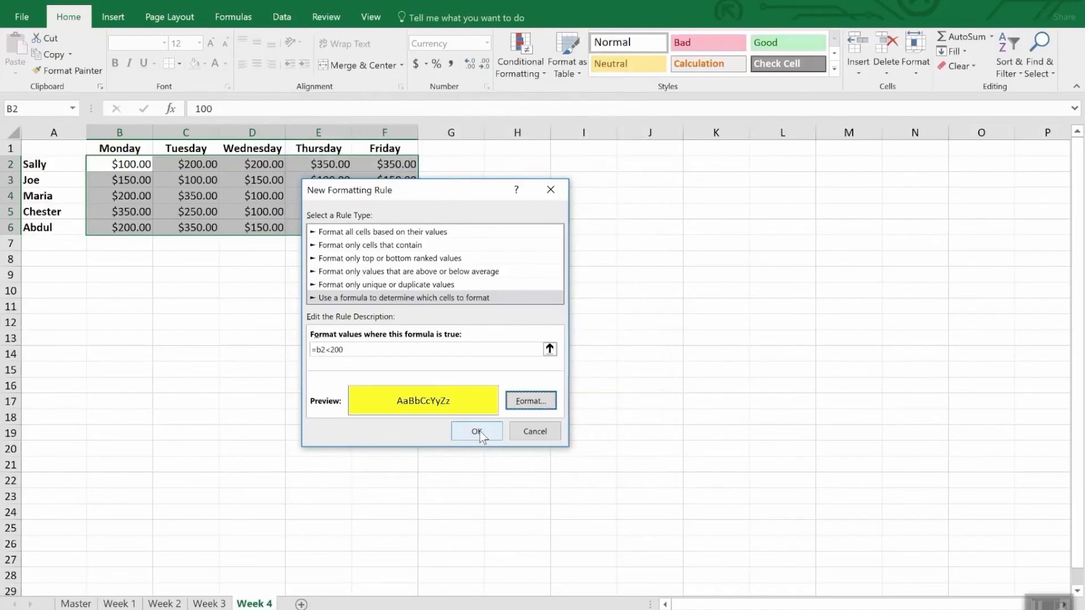
left_click(479, 431)
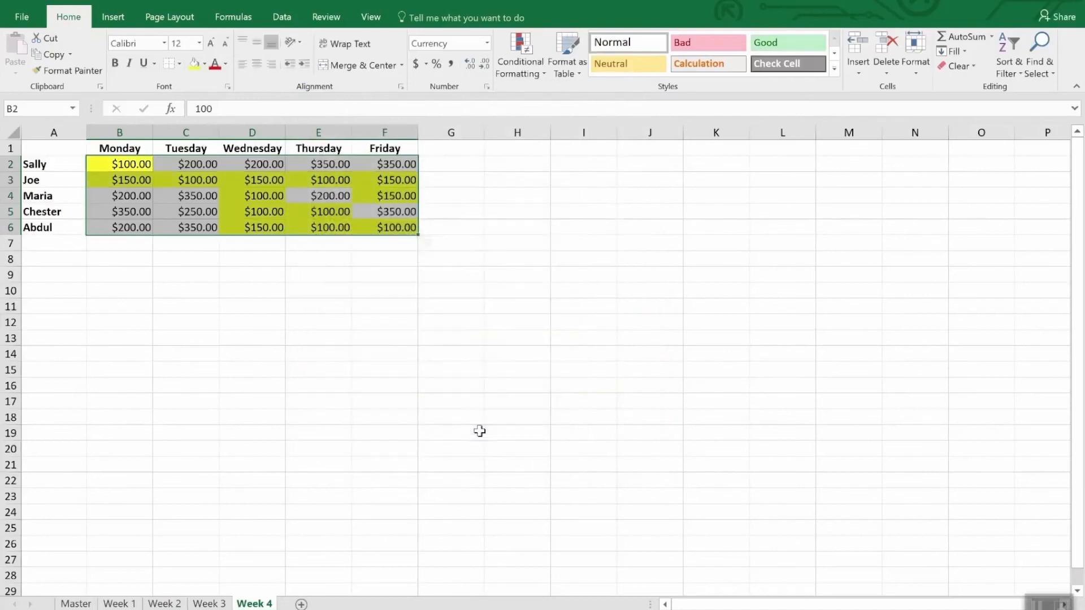
left_click(297, 353)
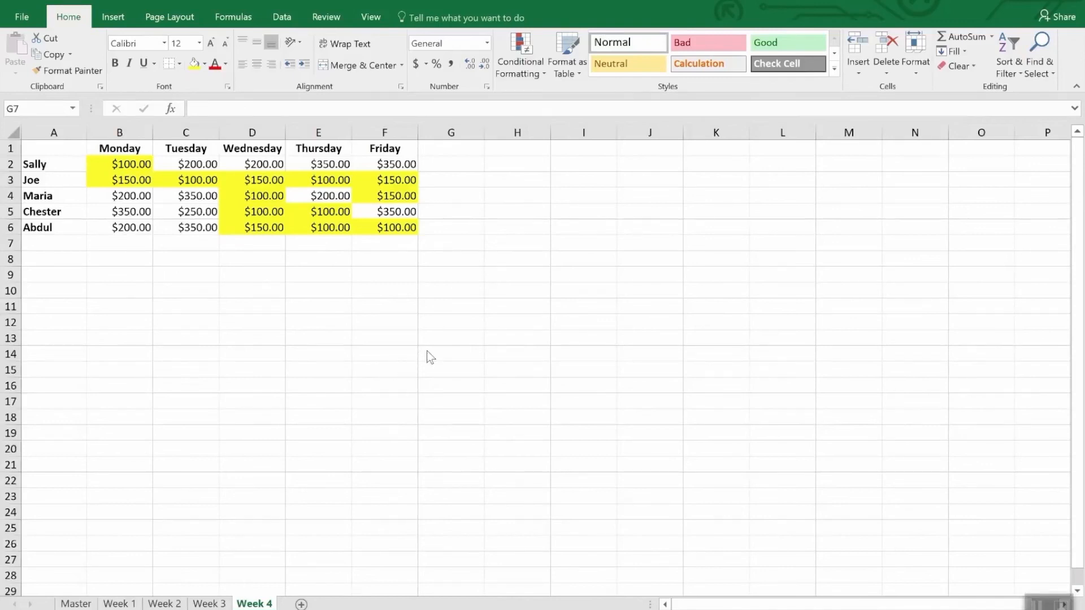
Find and select all cells that have conditional formatting on the Week 4 sheet.
left_click(1045, 72)
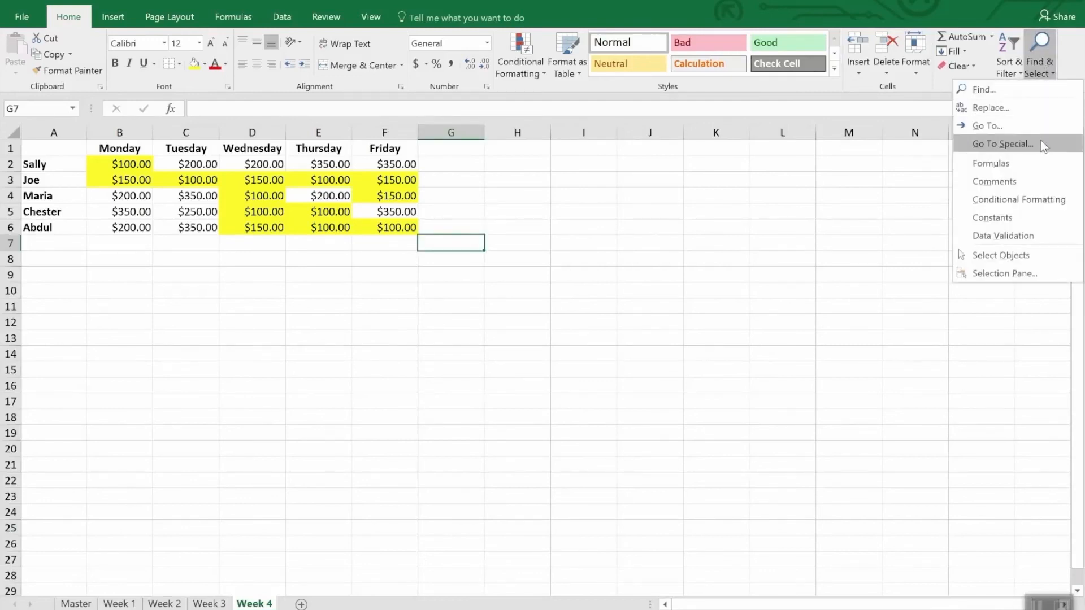
left_click(1053, 199)
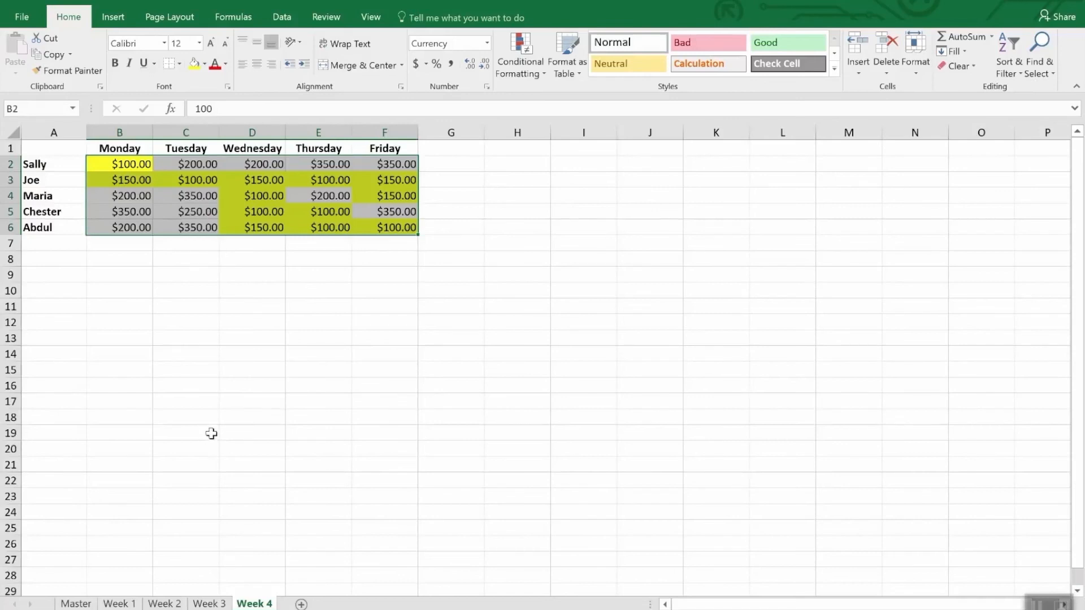
Try to copy the Week 4 conditional formatting onto the Week 3 values with Format Painter, and return to Week 4.
left_click(75, 72)
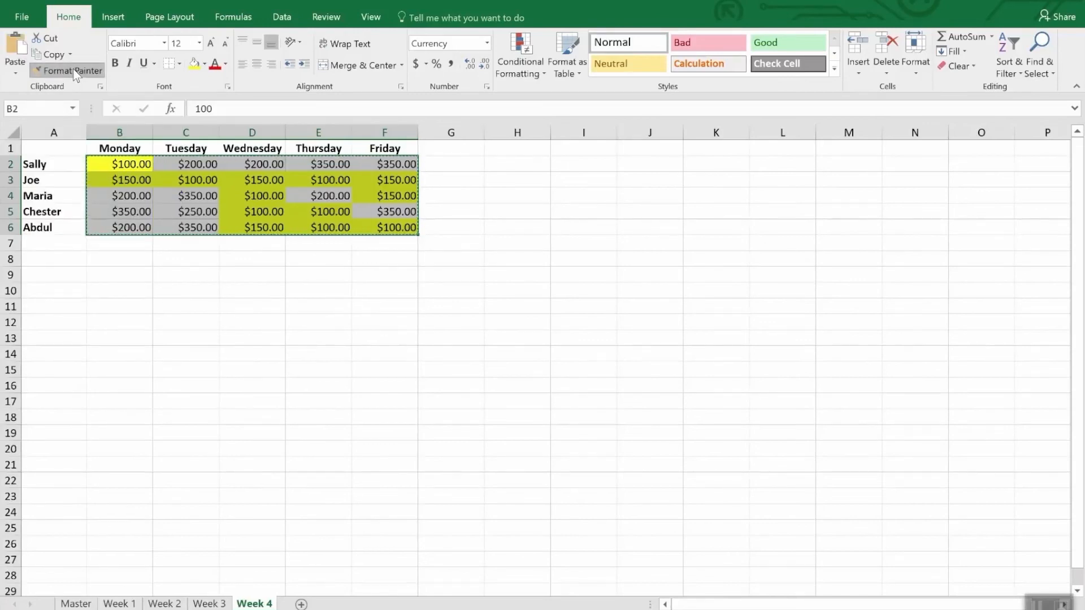
left_click(75, 73)
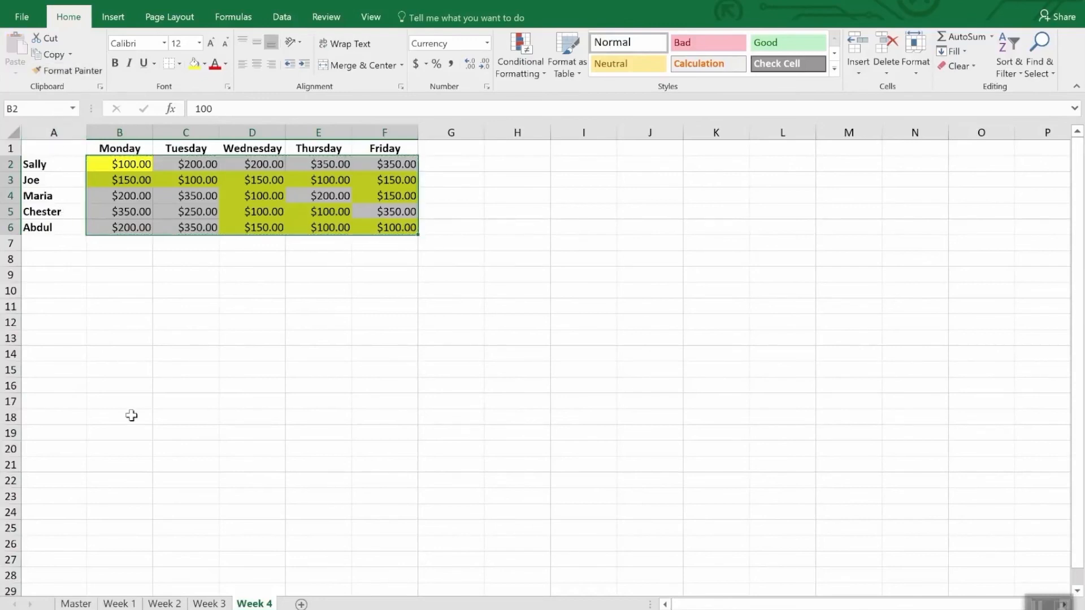
left_click(217, 605)
left_click(145, 167)
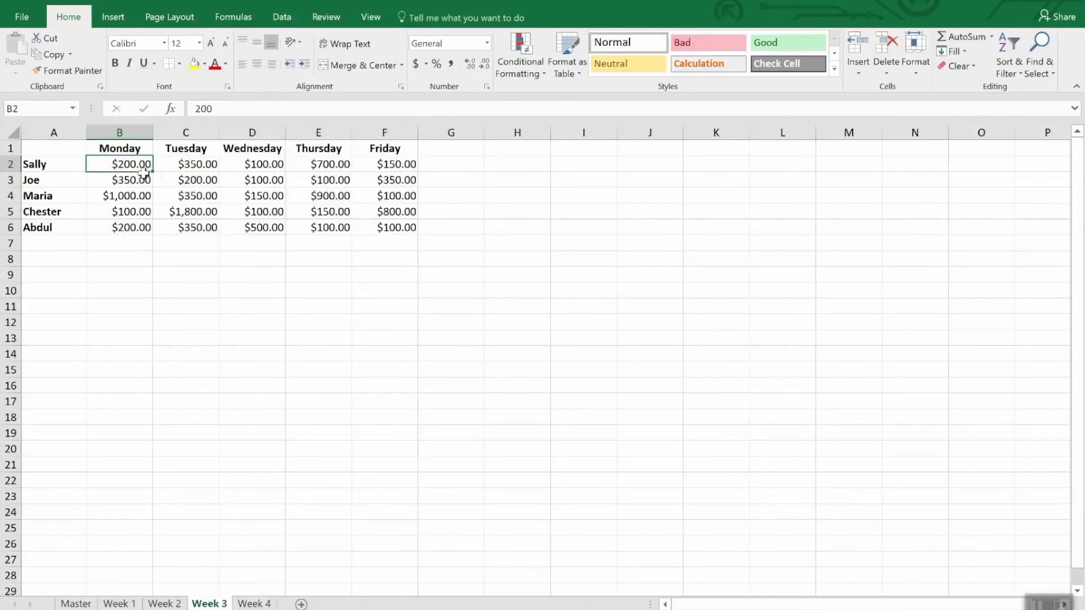
left_click_drag(146, 172, 384, 229)
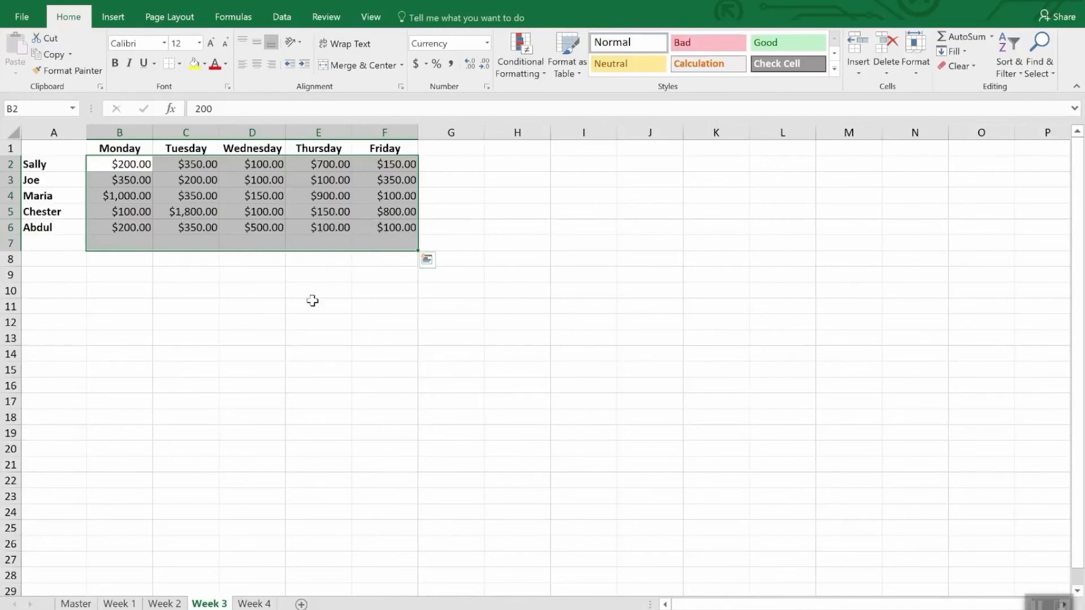
left_click(252, 604)
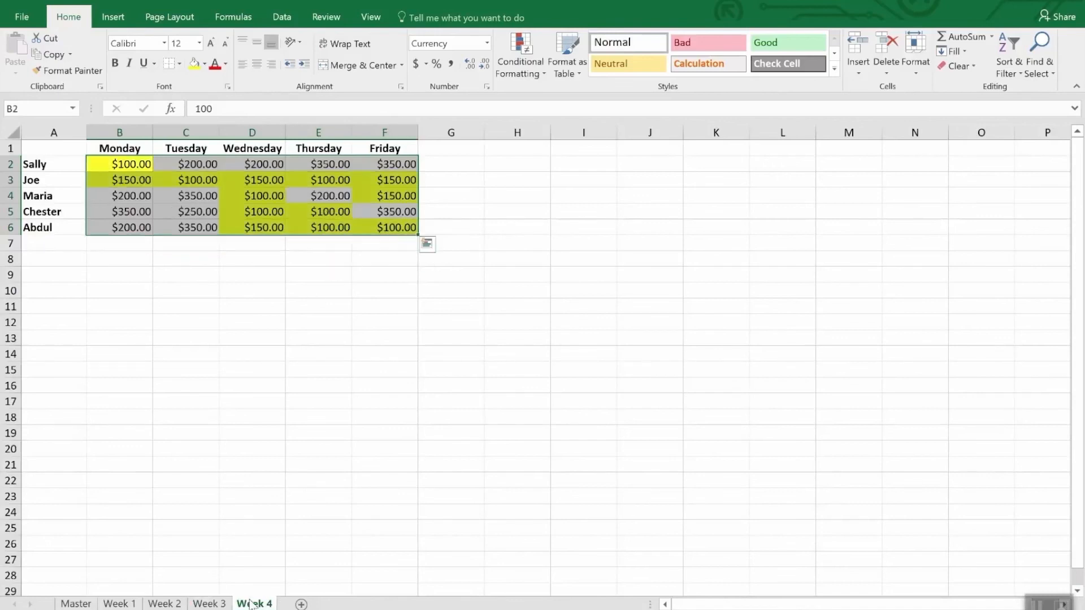
Copy the Week 4 conditional formatting to B2:F6 on the Week 3 sheet, keeping Format Painter active for repeated use.
left_click(72, 71)
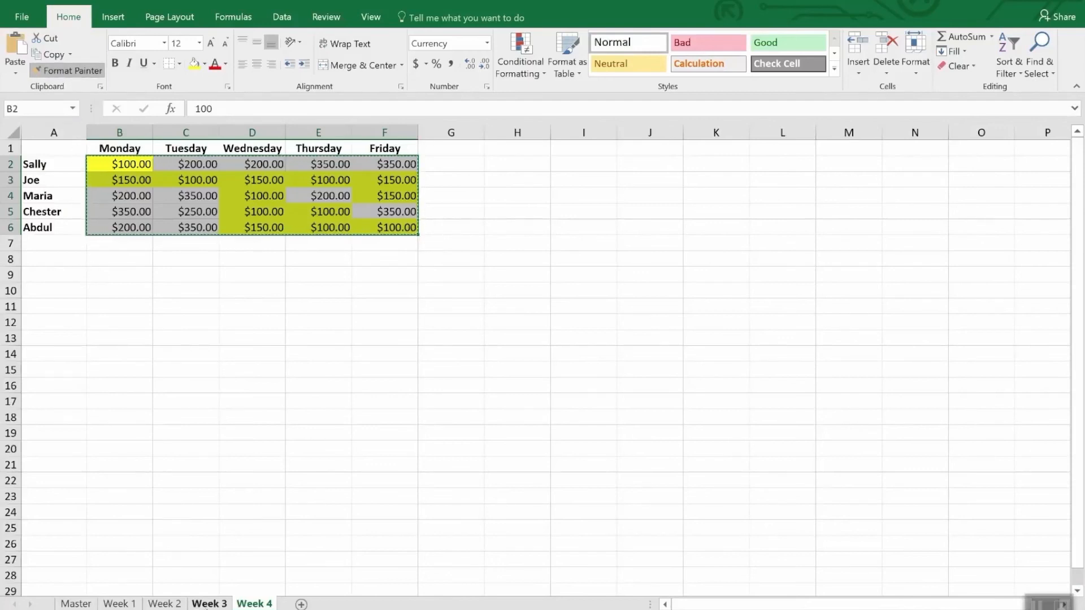
left_click(209, 604)
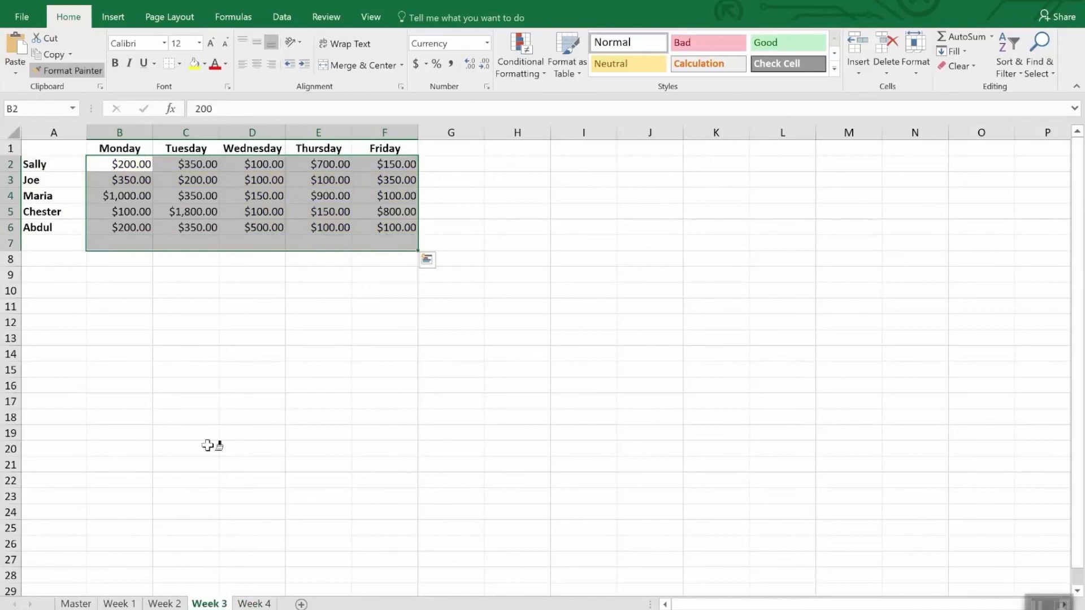
left_click_drag(122, 165, 394, 227)
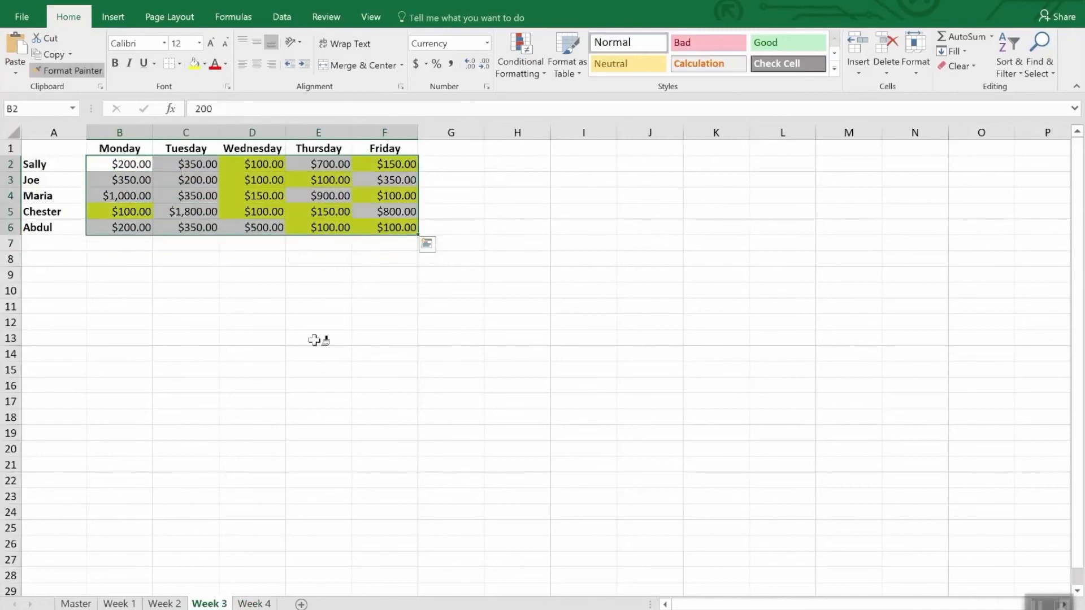
Paint the same conditional formatting onto B2:F6 on the Week 2 and Week 1 sheets.
left_click(165, 604)
left_click_drag(130, 165, 417, 226)
left_click(120, 603)
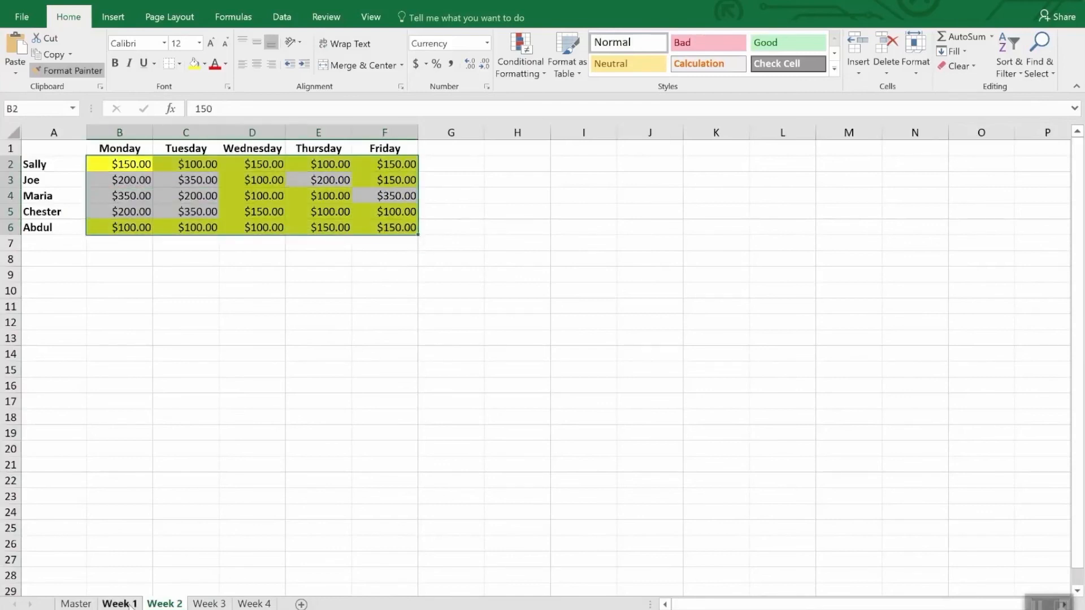
left_click(133, 167)
left_click_drag(133, 167, 383, 232)
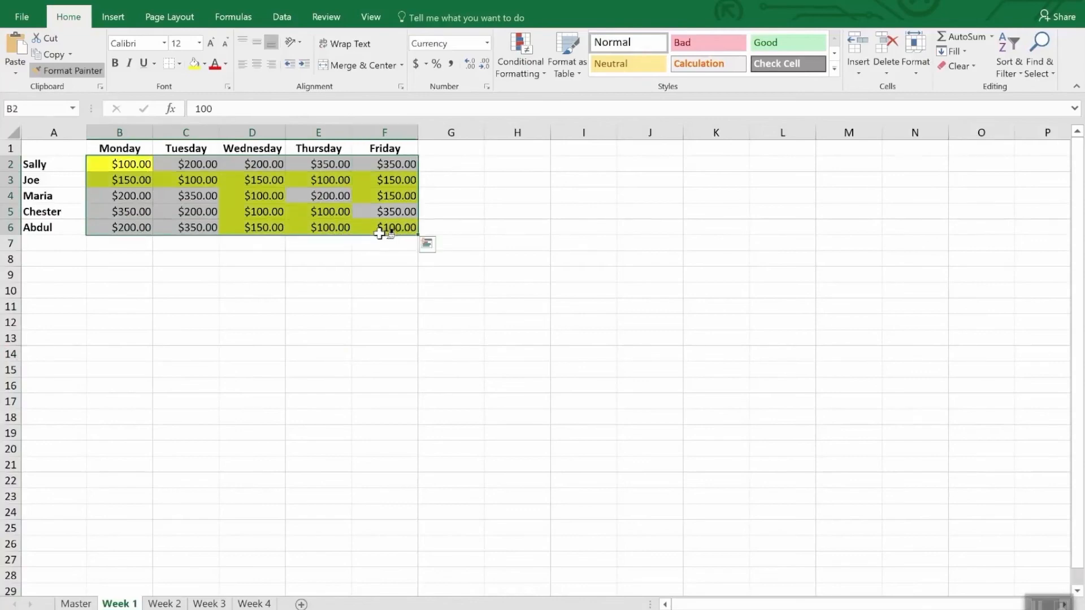
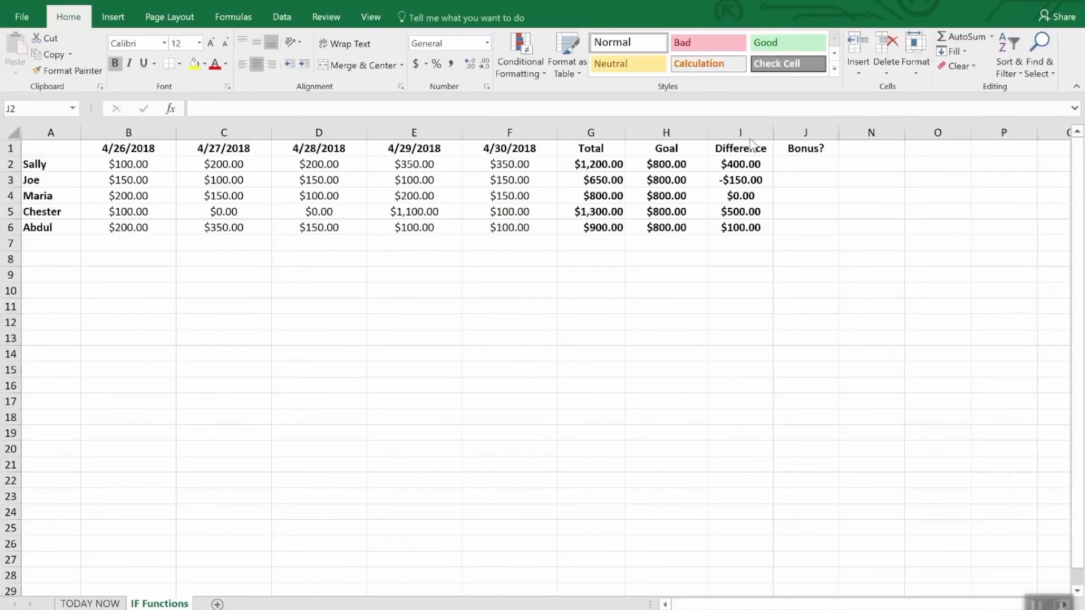
left_click(810, 165)
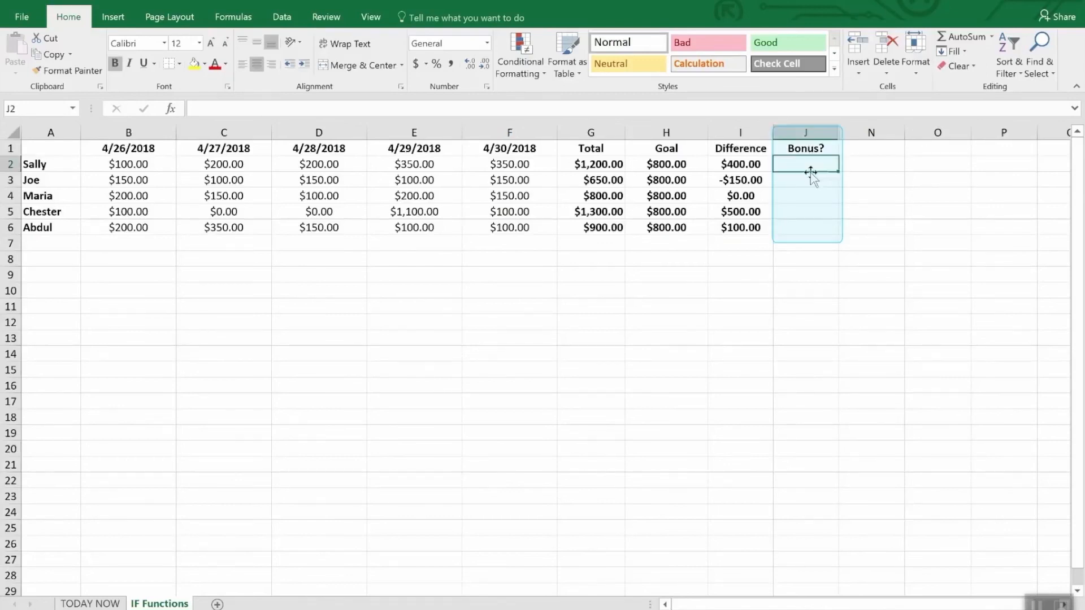
left_click_drag(807, 162, 810, 244)
left_click(809, 259)
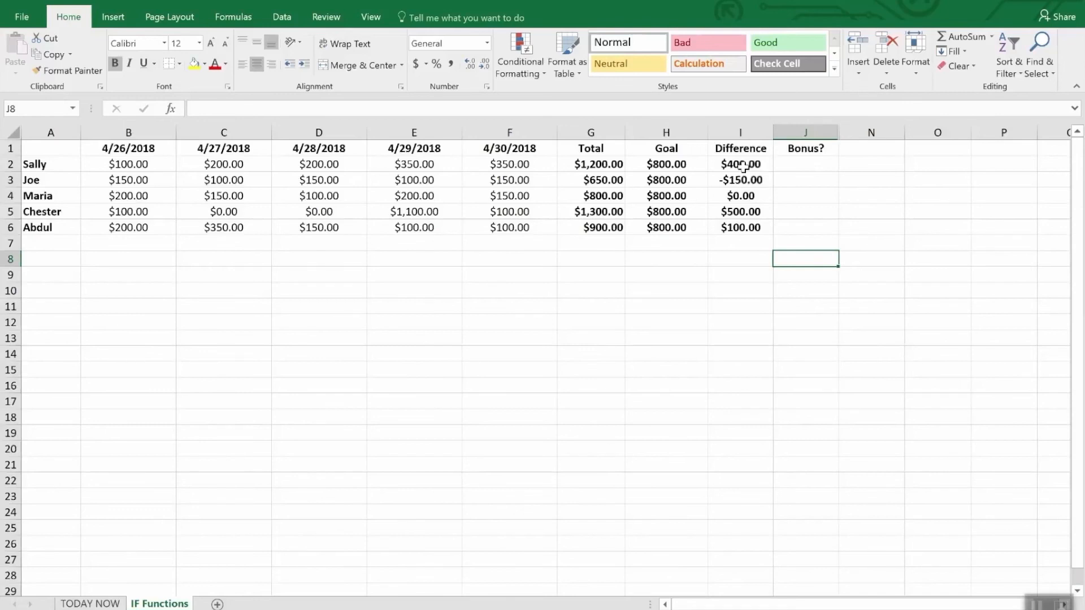
Start an IF formula in J2, under Bonus?, with the logical test I2>0.
left_click(808, 168)
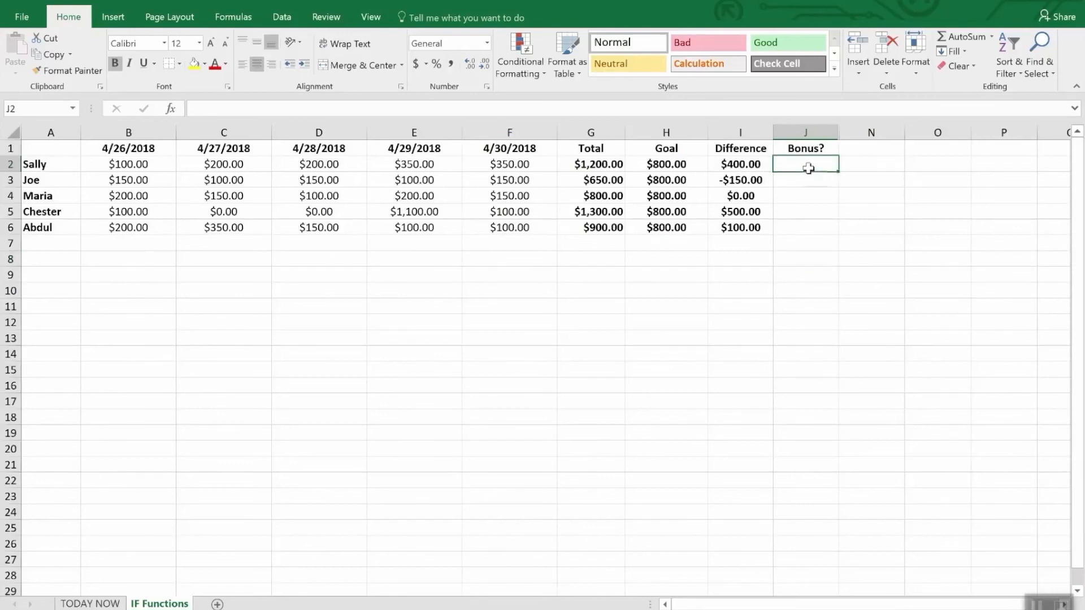
type("=")
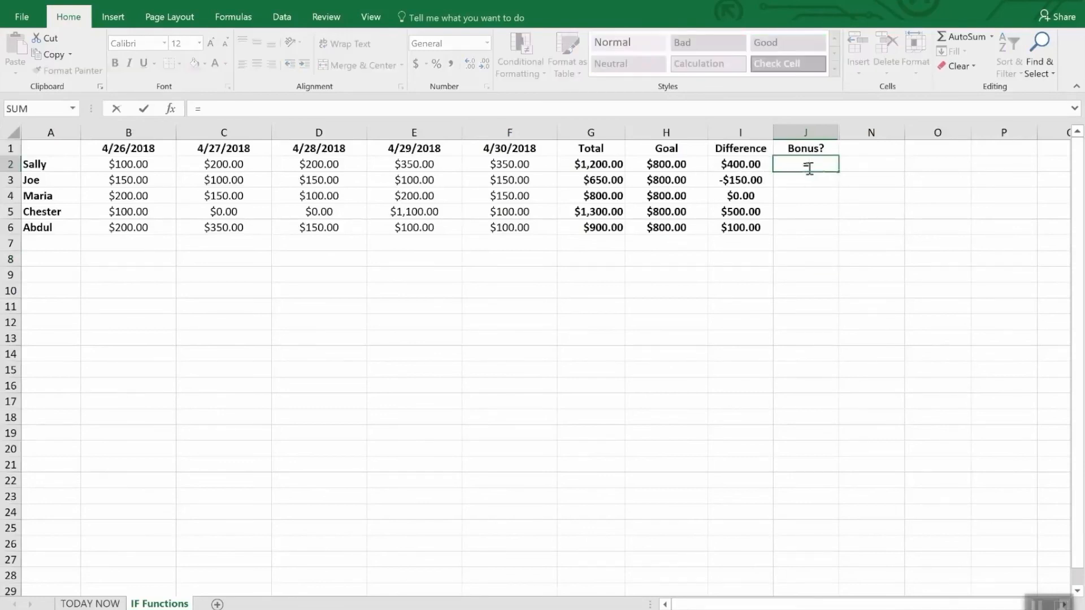
type("if")
key("Tab")
type("i")
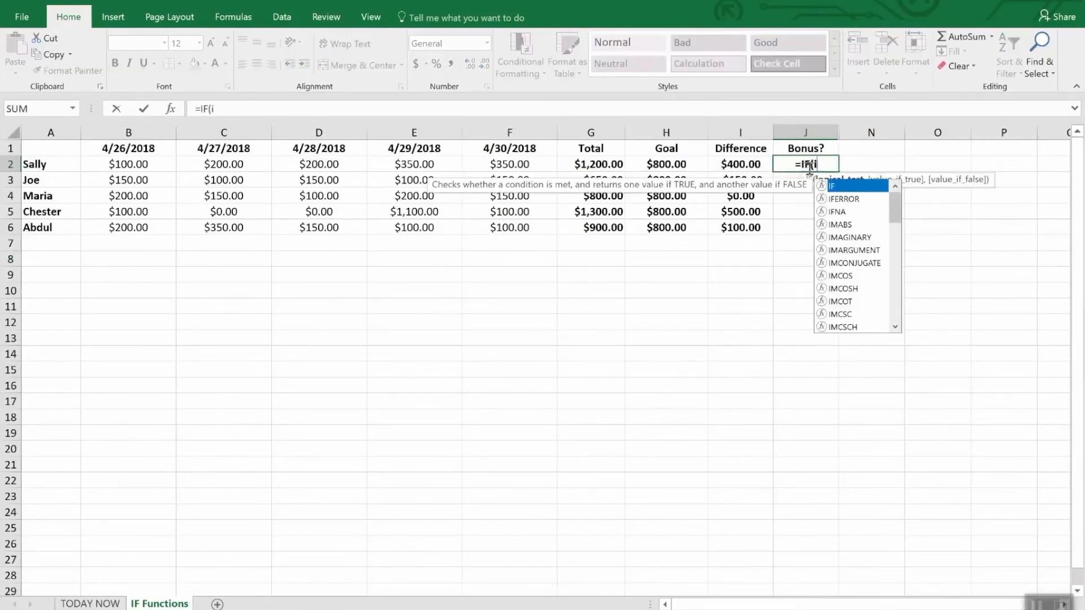
type("2")
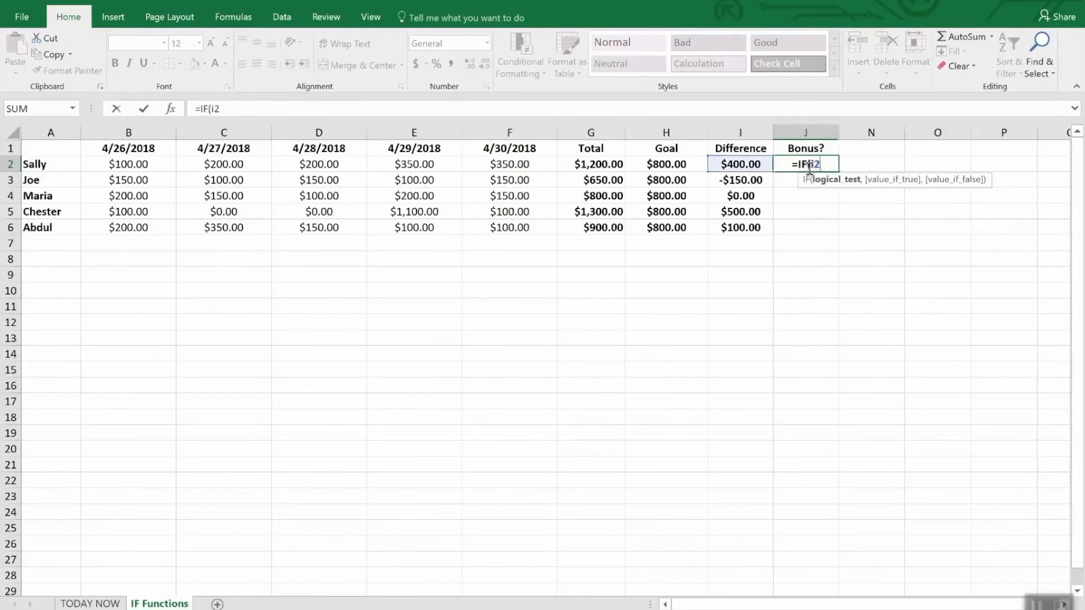
type(">")
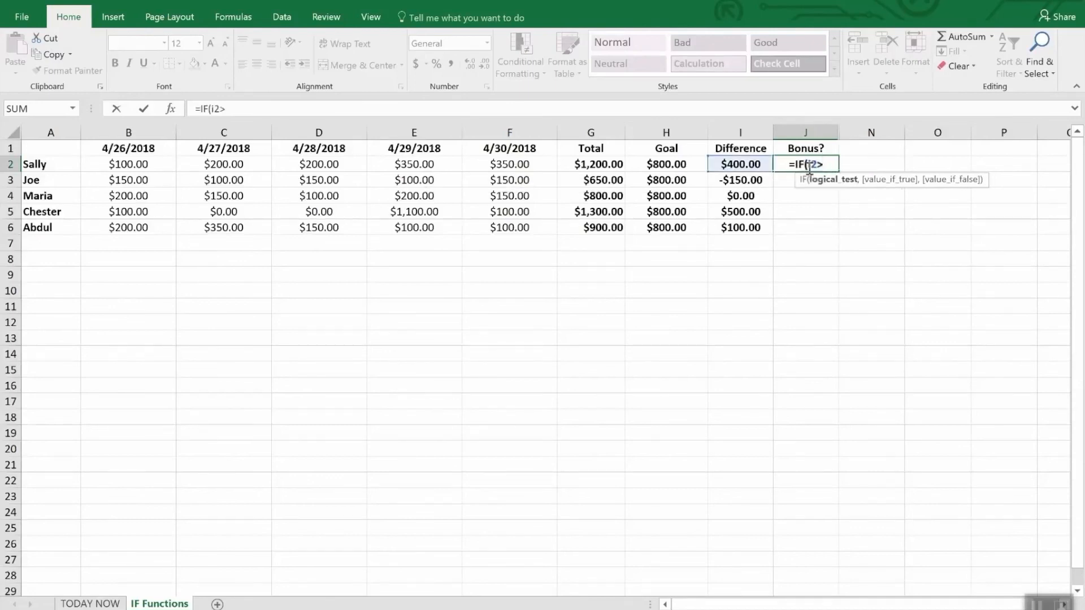
type("0,")
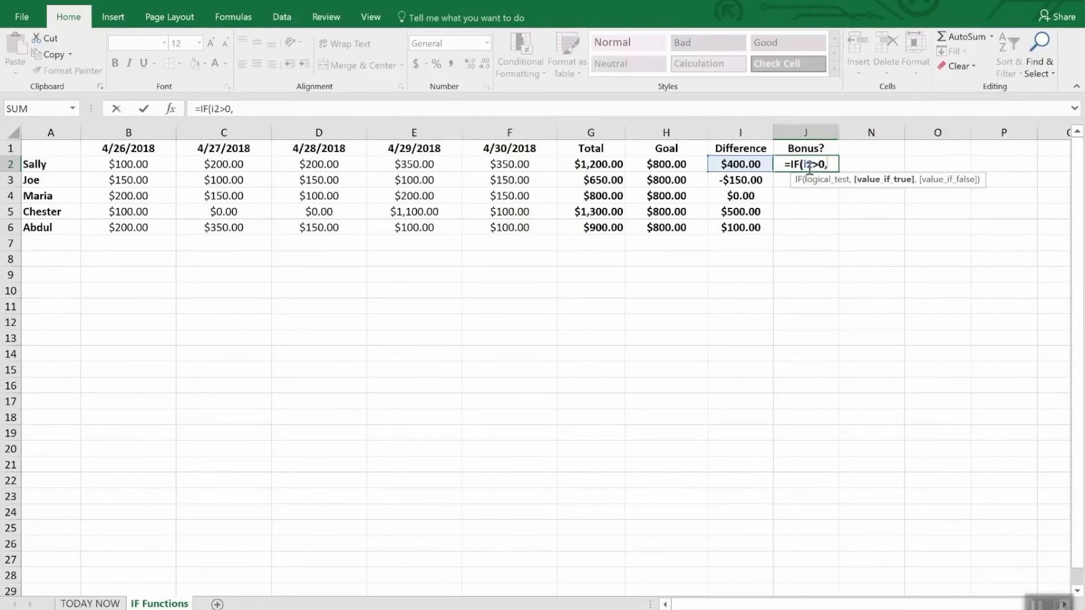
type("\"Ye")
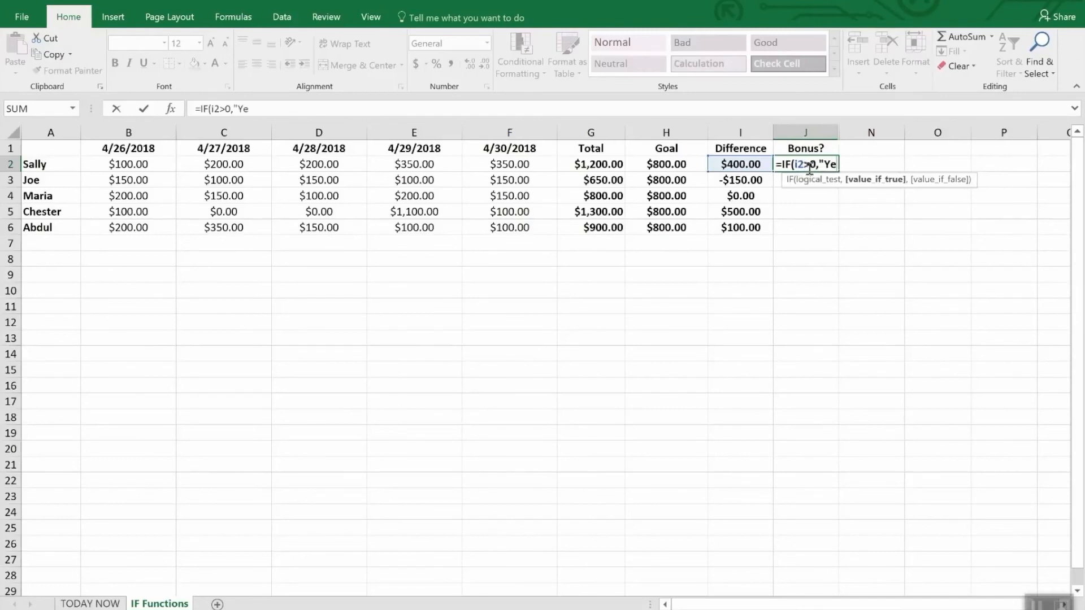
type("s\"")
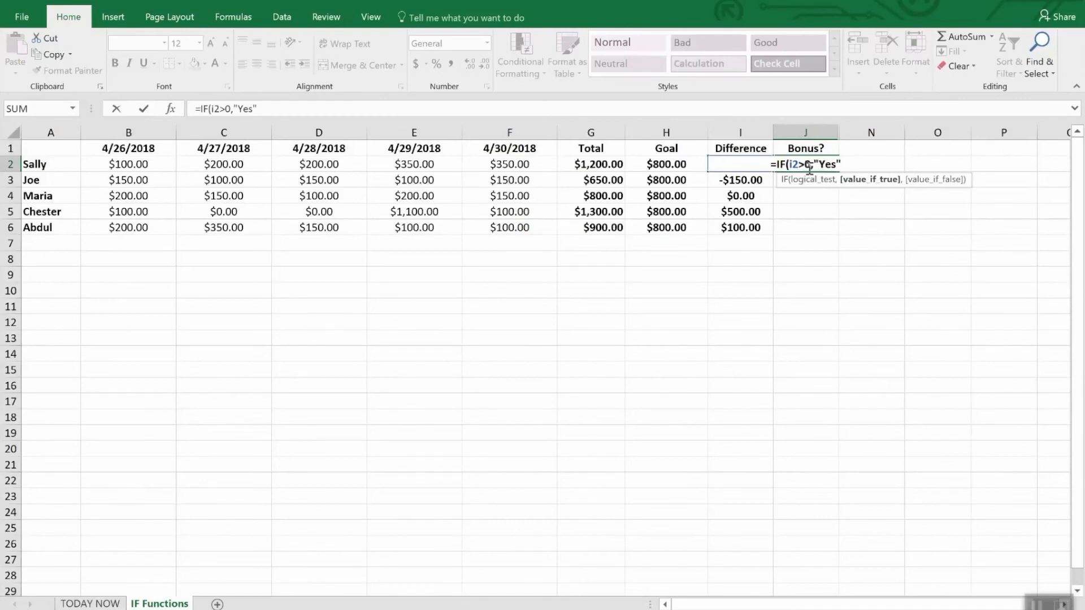
type(",No")
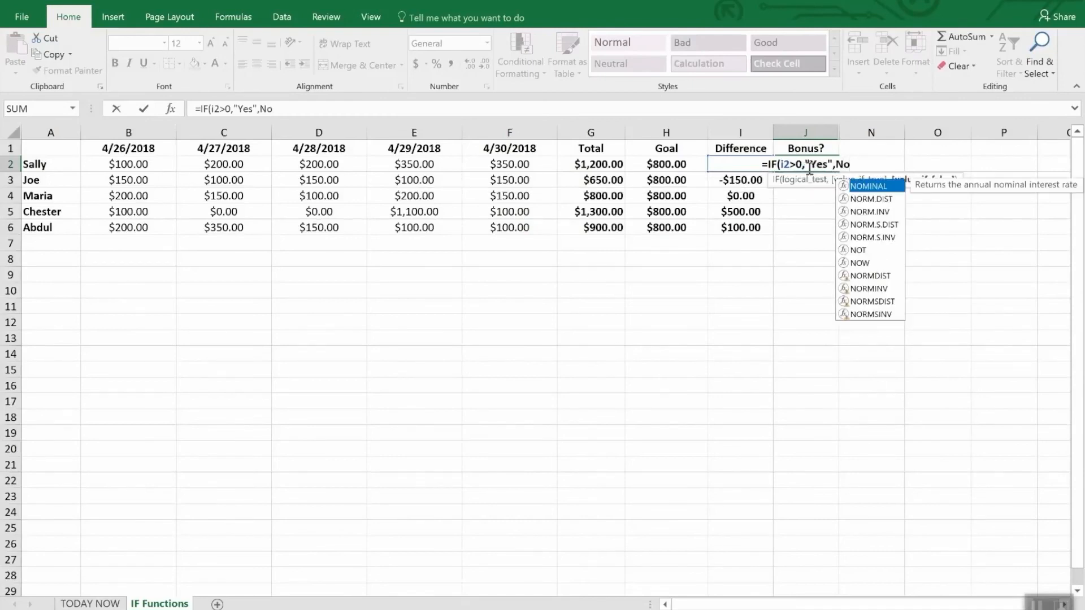
Complete the J2 formula so it returns "Yes" when the test is true and "No" otherwise, and enter it.
key("BackSpace")
key("BackSpace")
type("\"No\"")
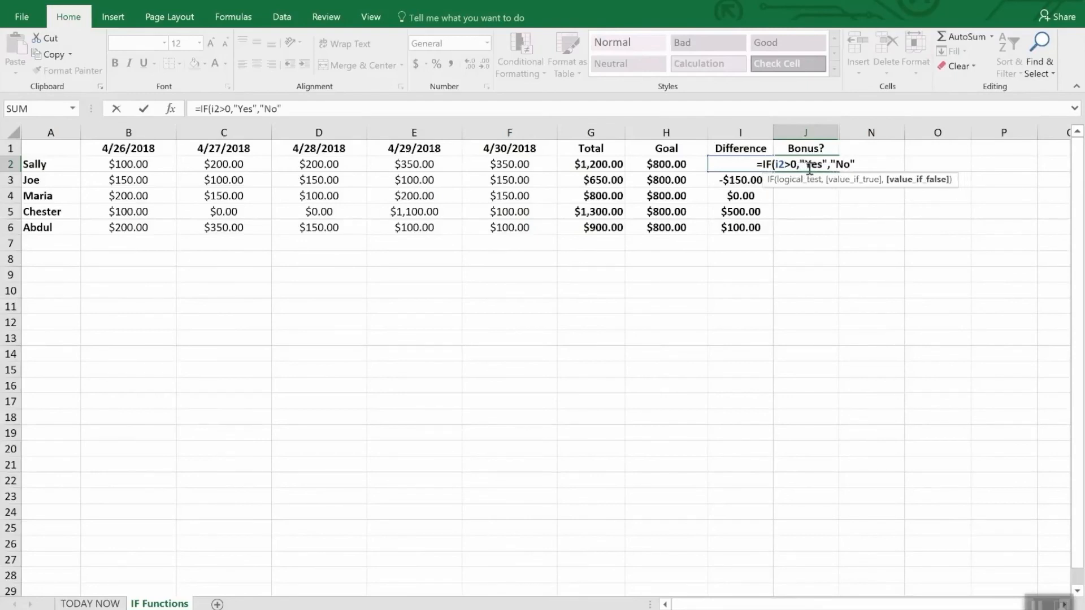
type(")")
key("Return")
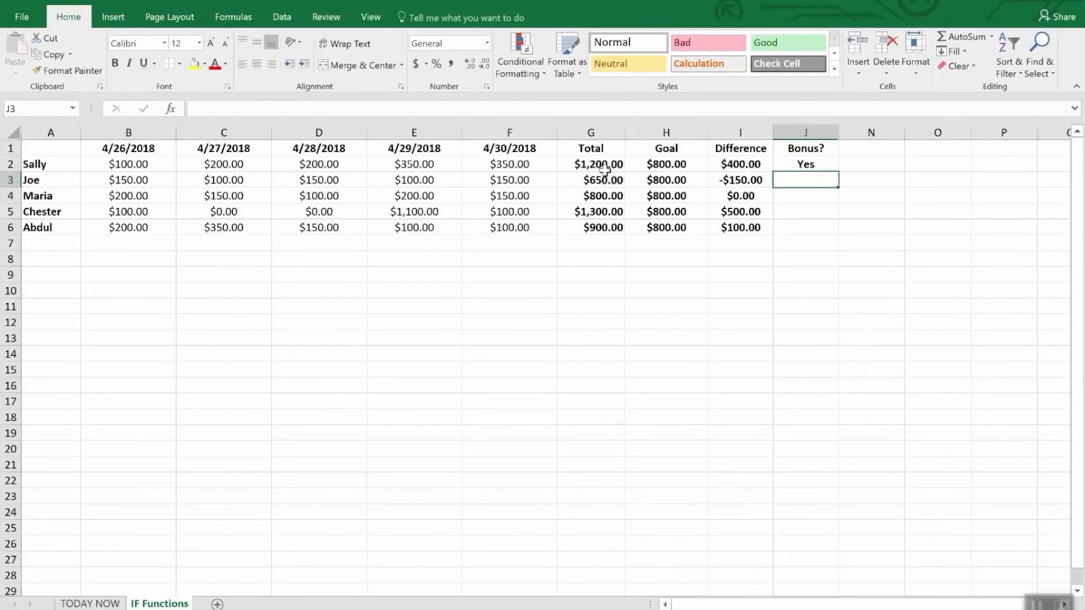
Fill the J2 bonus formula down the Bonus? column to J6.
left_click(814, 209)
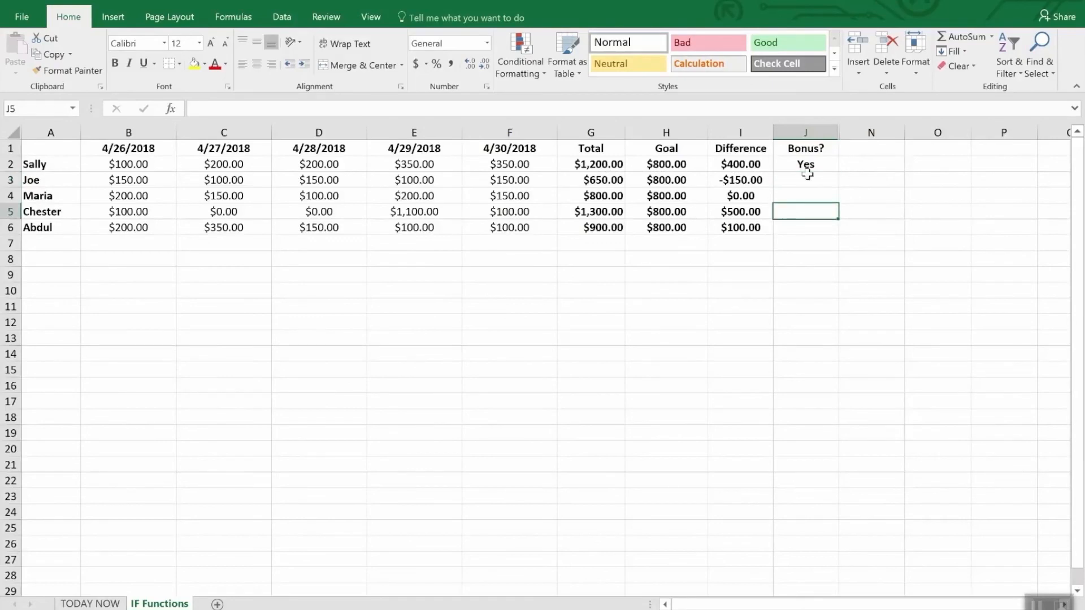
left_click(802, 165)
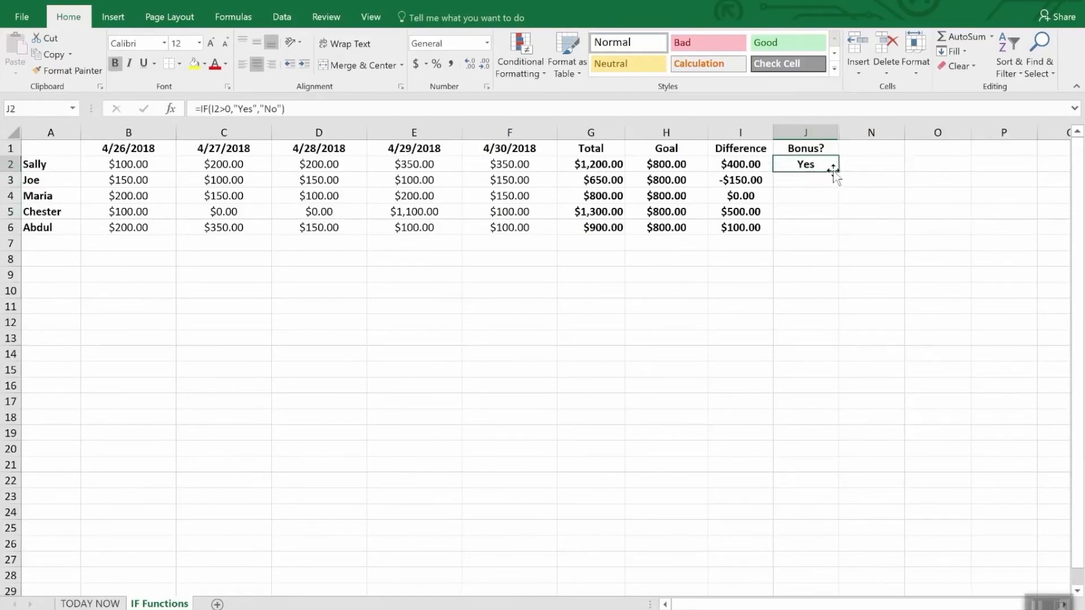
left_click_drag(838, 171, 840, 234)
left_click(825, 274)
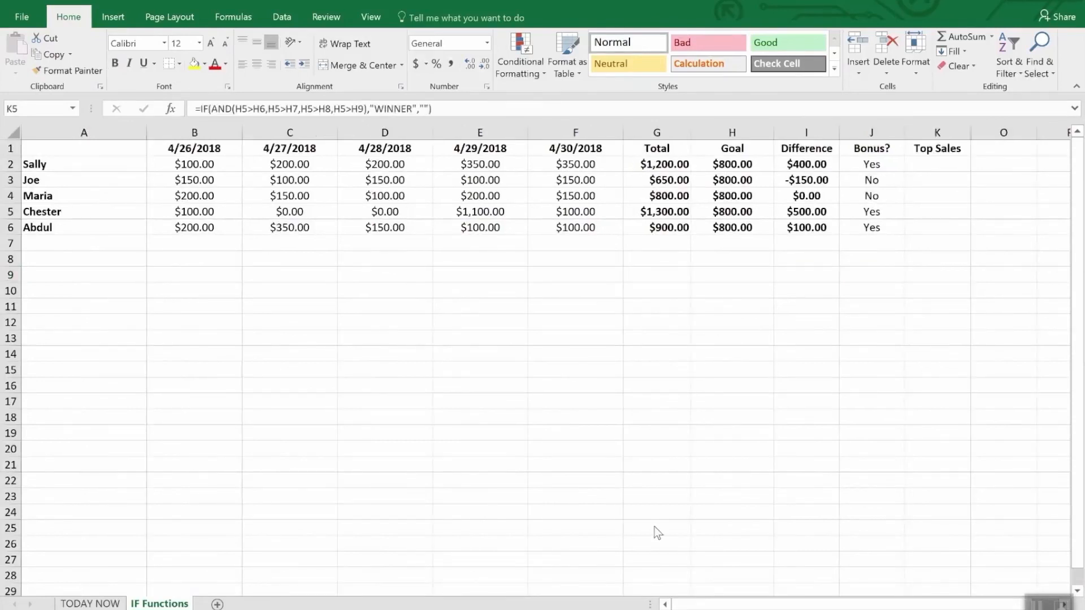
Replace the K5 formula under Top Sales with an IF containing a nested AND, starting with the tests I5>I2 and I5>I3.
left_click(939, 149)
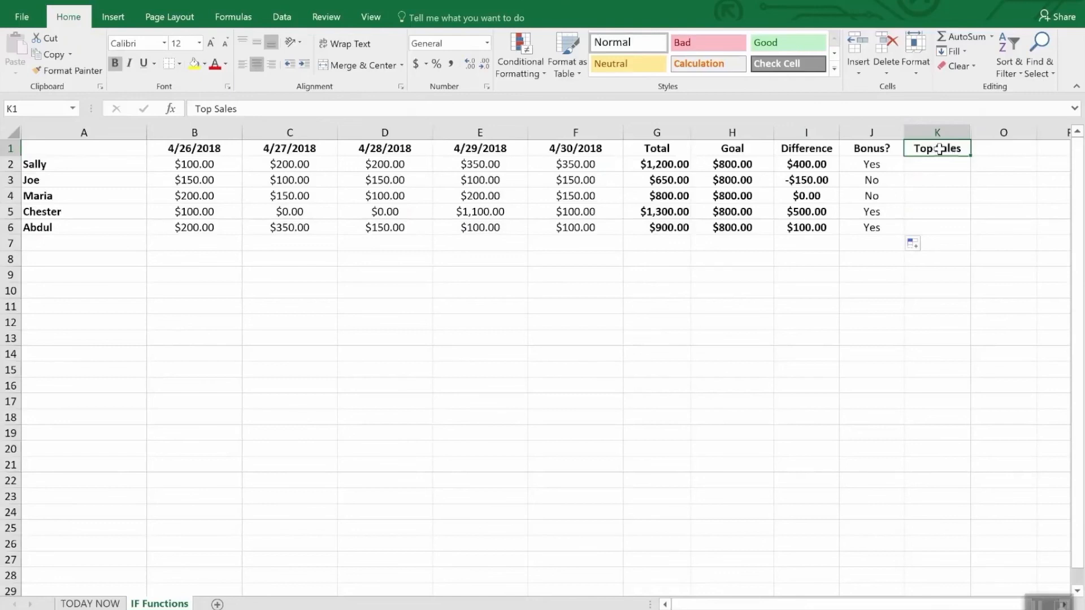
left_click(925, 212)
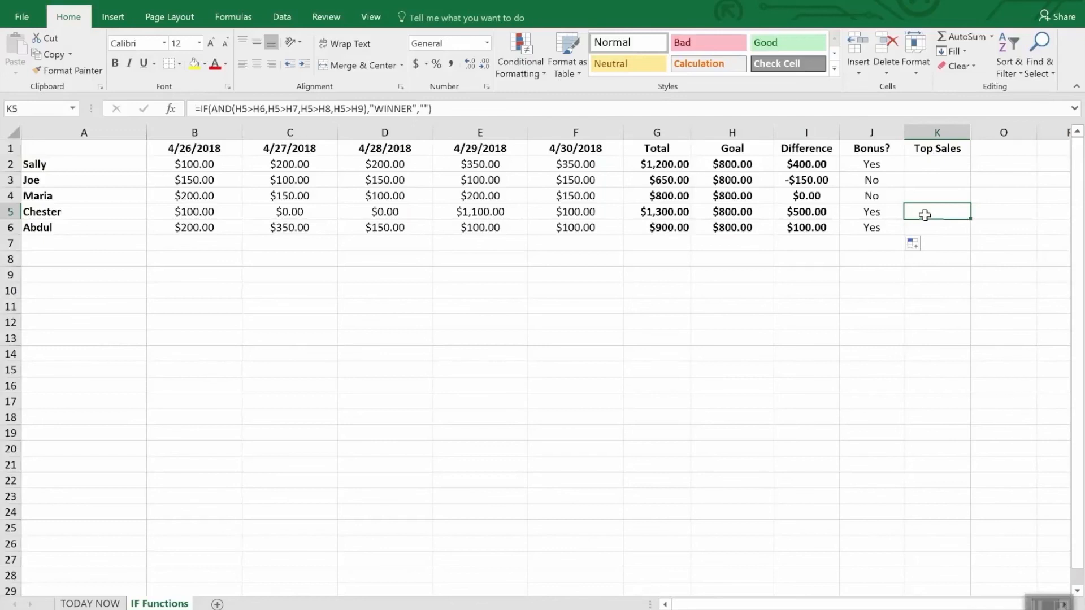
double_click(925, 215)
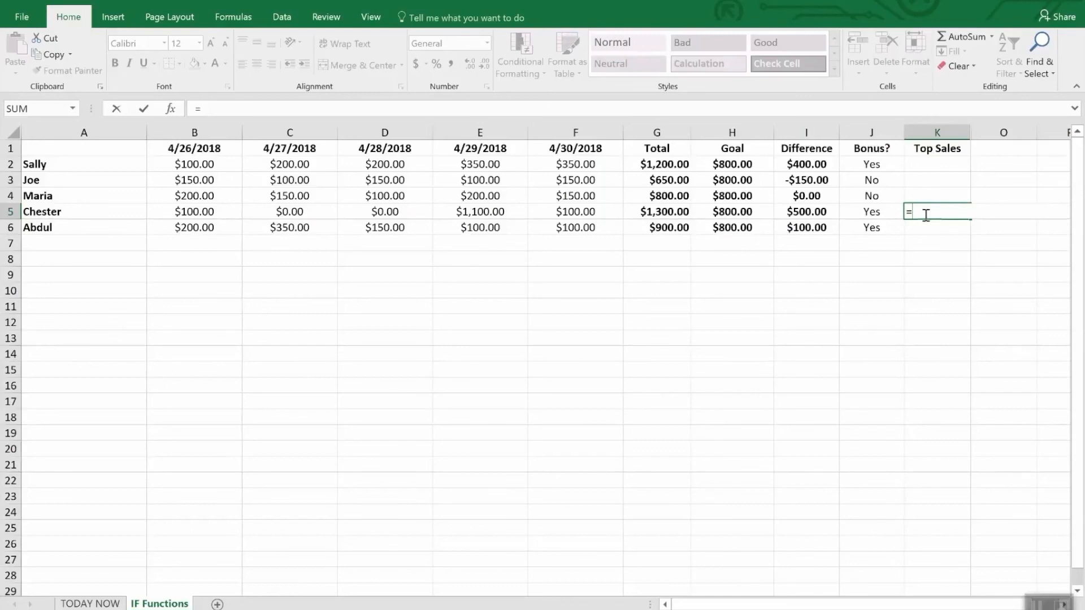
type("IF(")
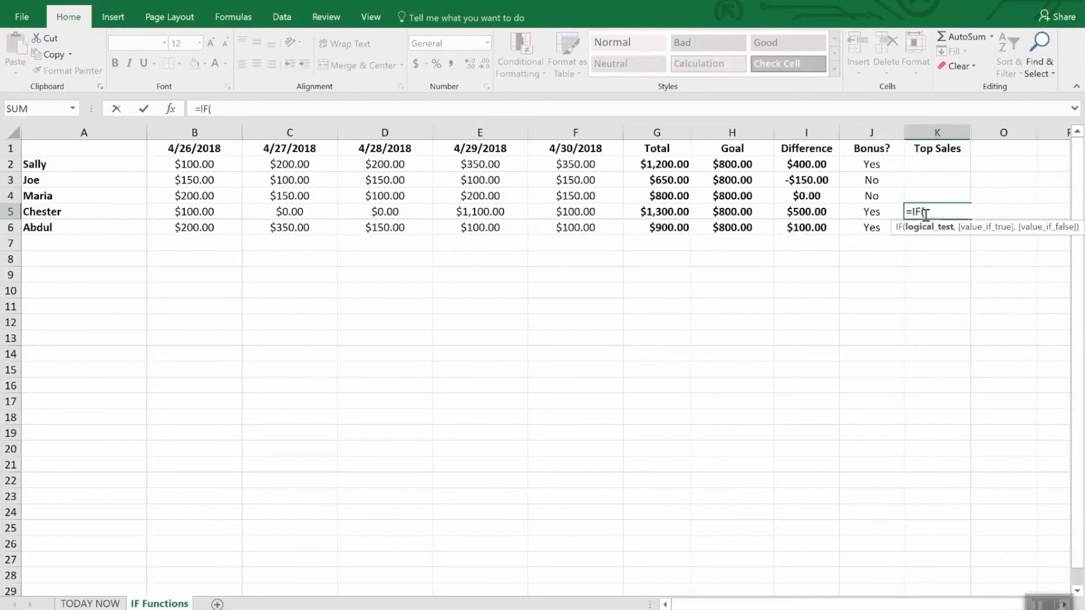
type("and(")
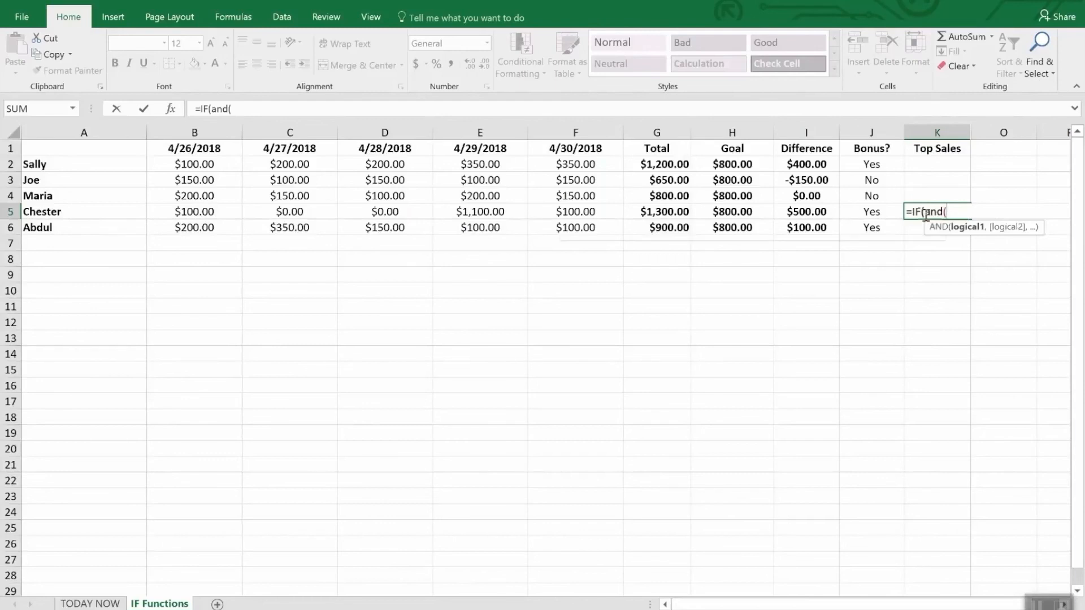
type("i5>")
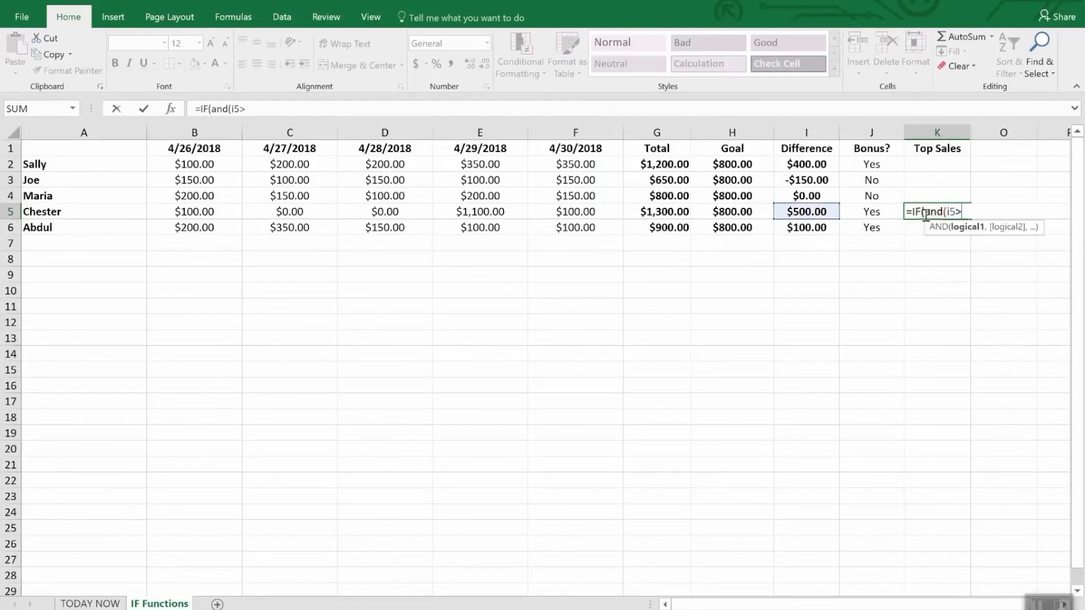
type("i2,I")
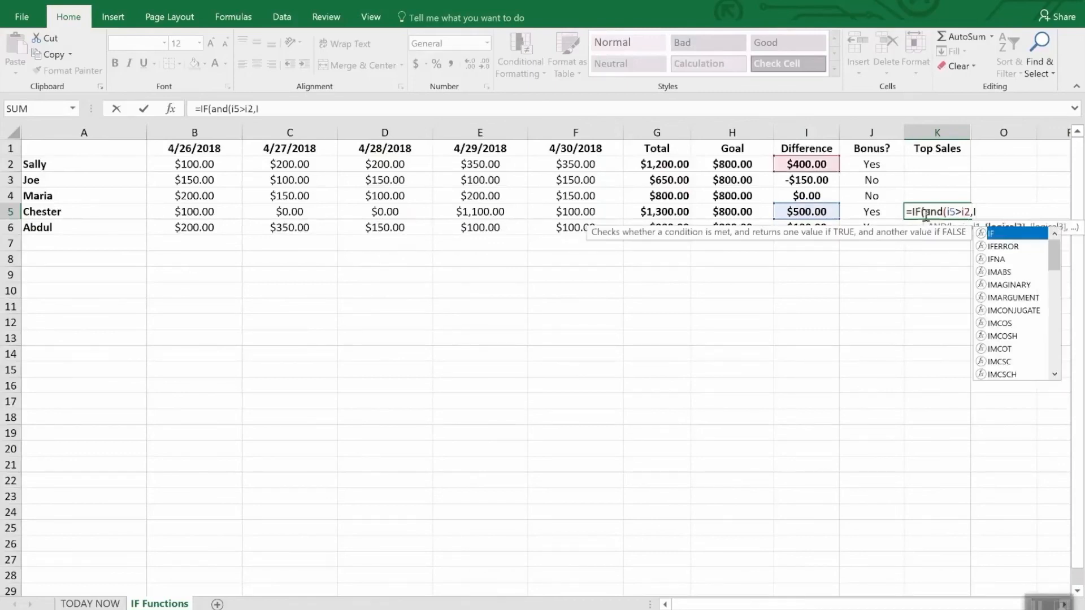
type("5>")
type("i3")
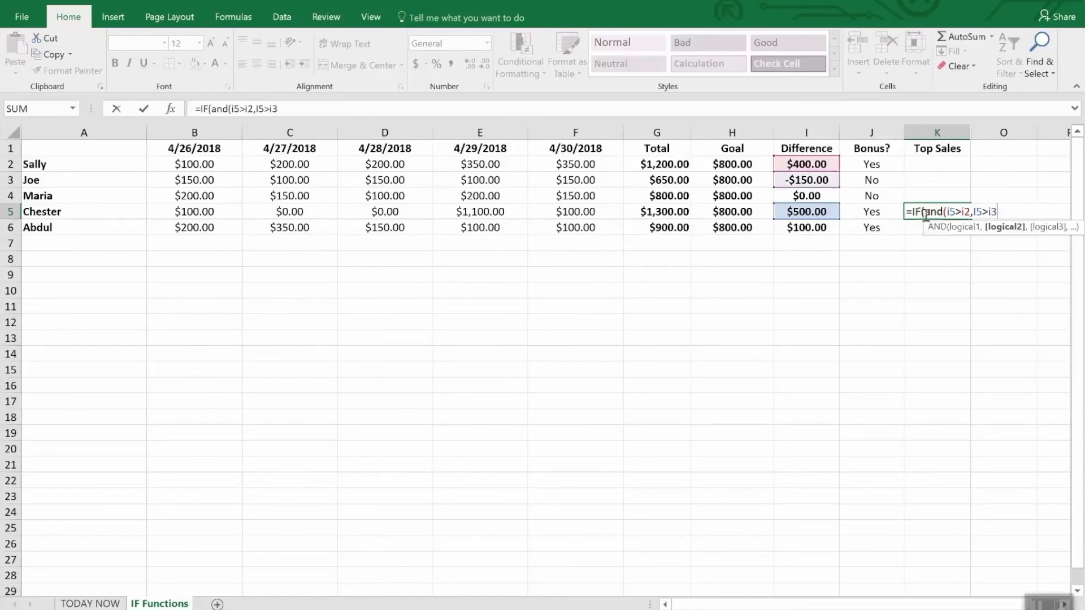
type(",I6")
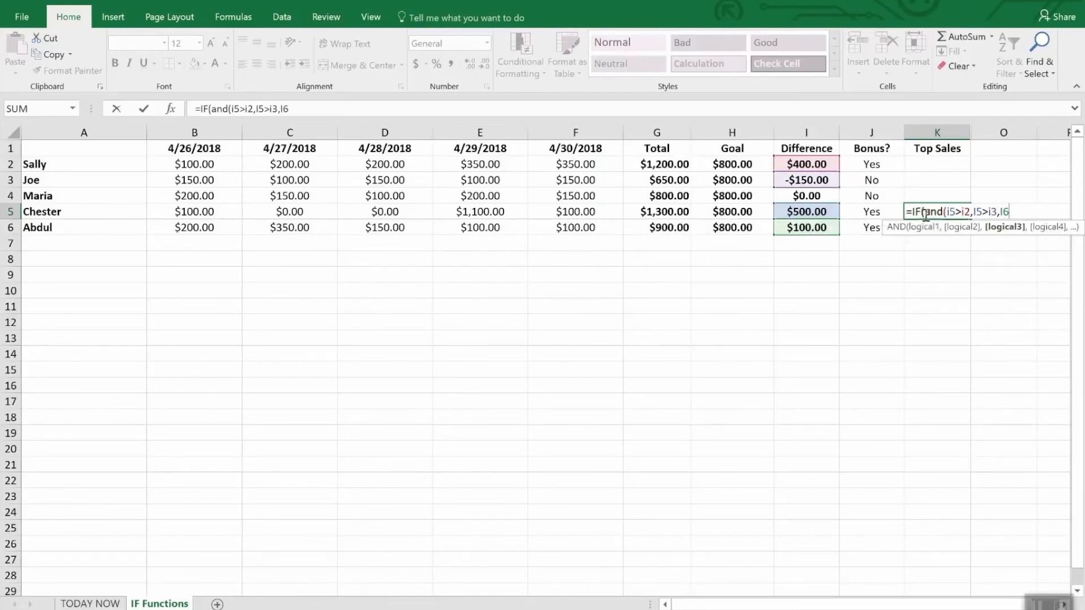
Add the tests I5>I4 and I5>I6 to the K5 formula and close the AND function.
key("BackSpace")
type("4")
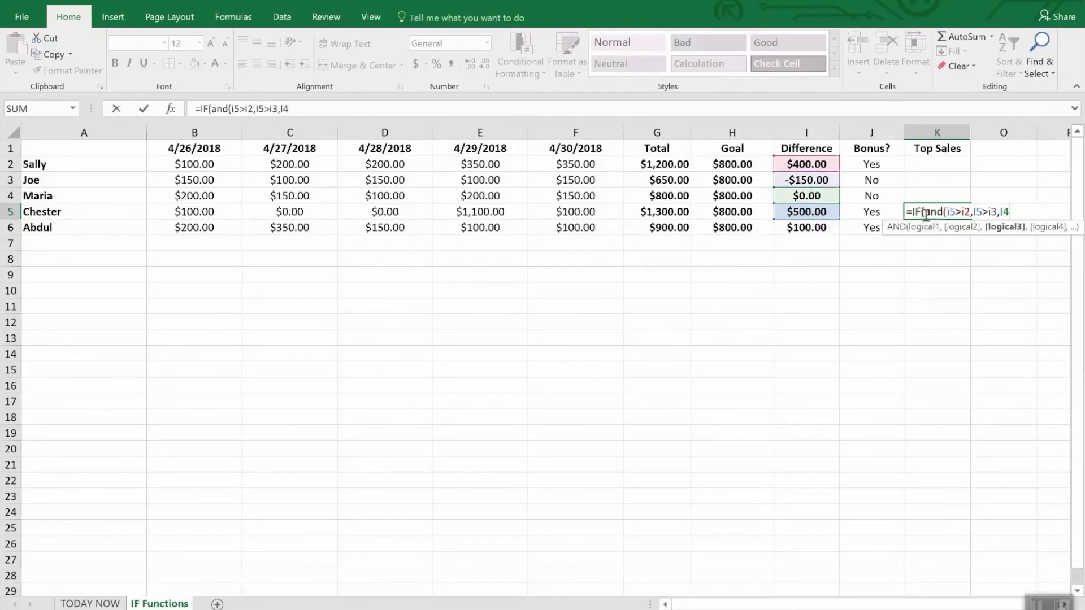
key("BackSpace")
type("5>")
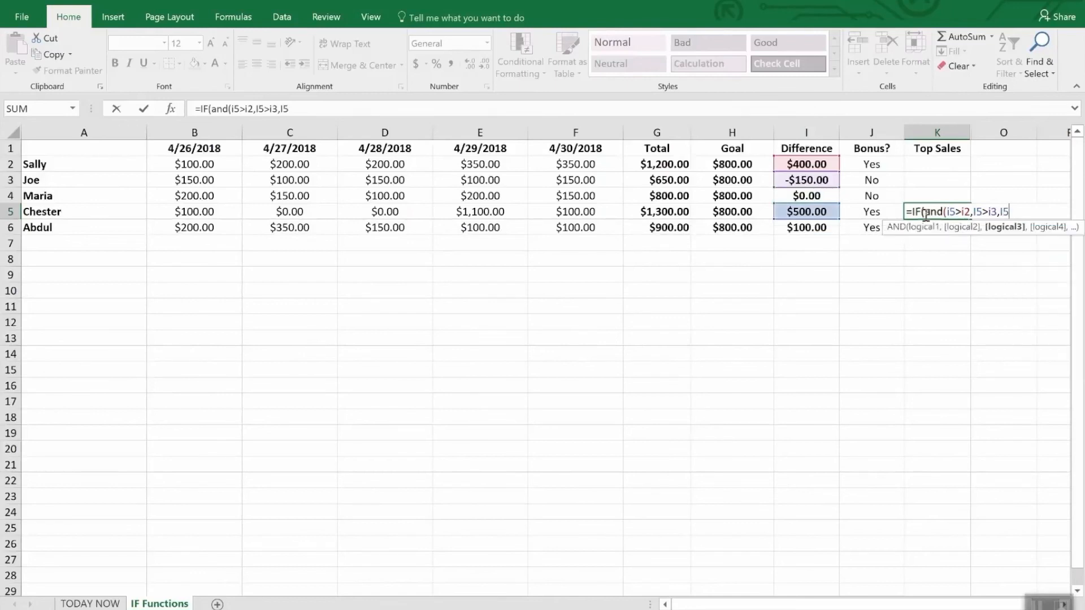
type("i4,")
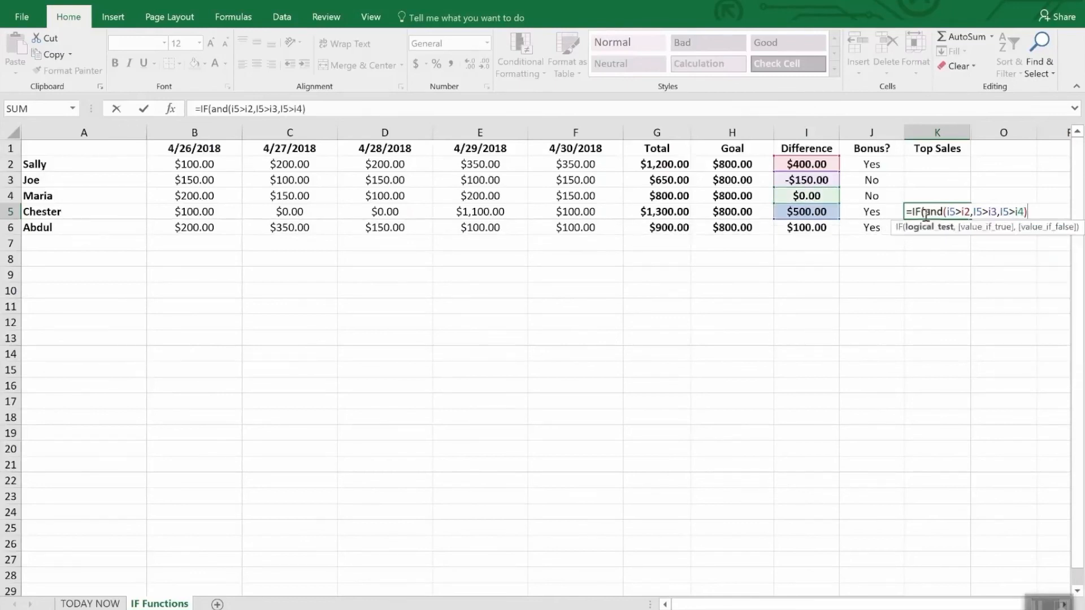
type("I5>")
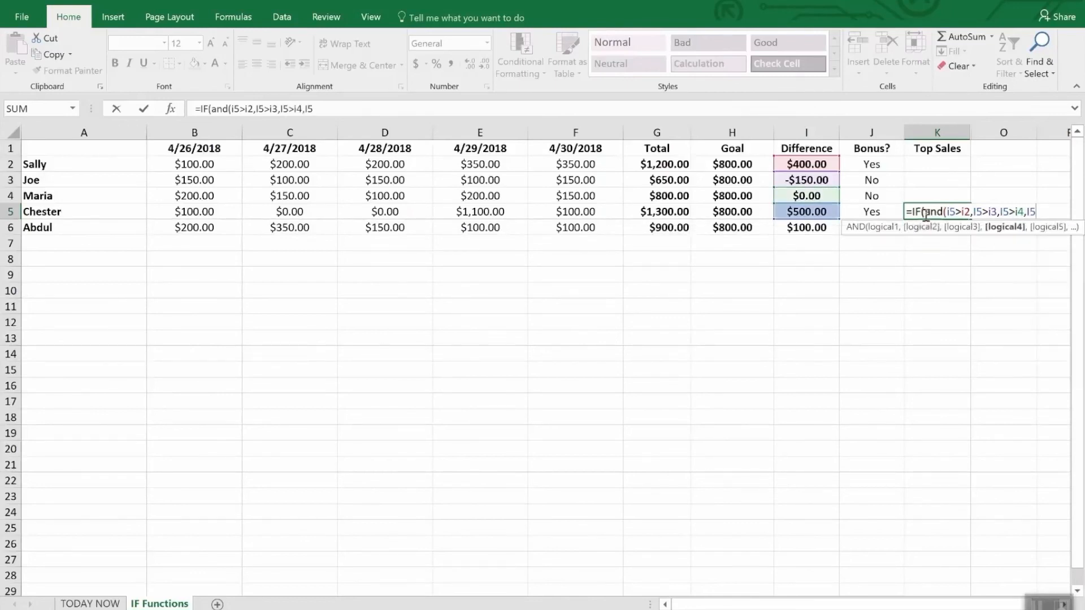
type("i")
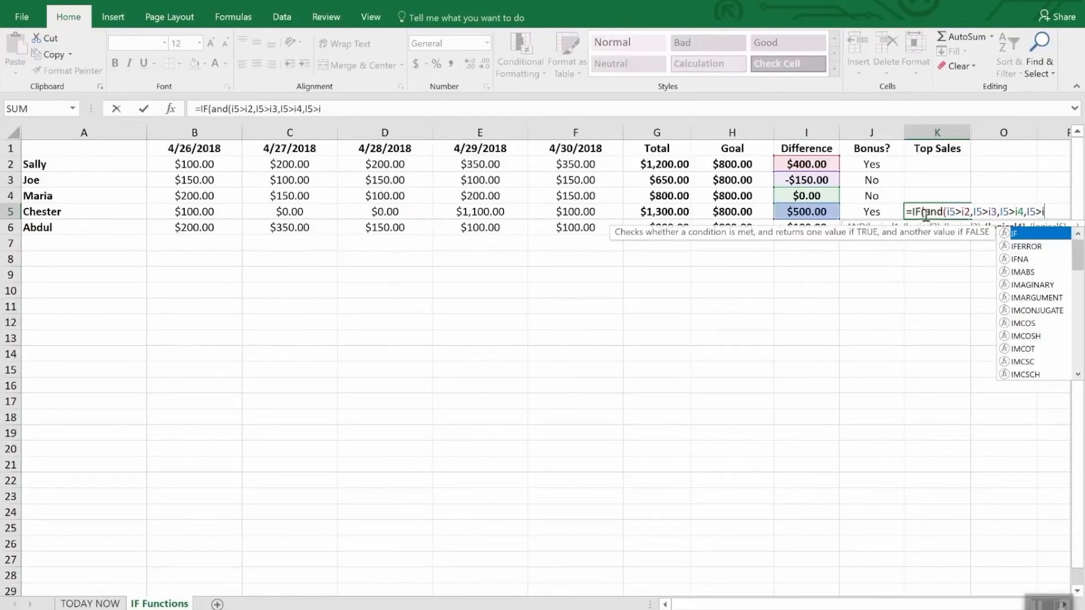
type("6),")
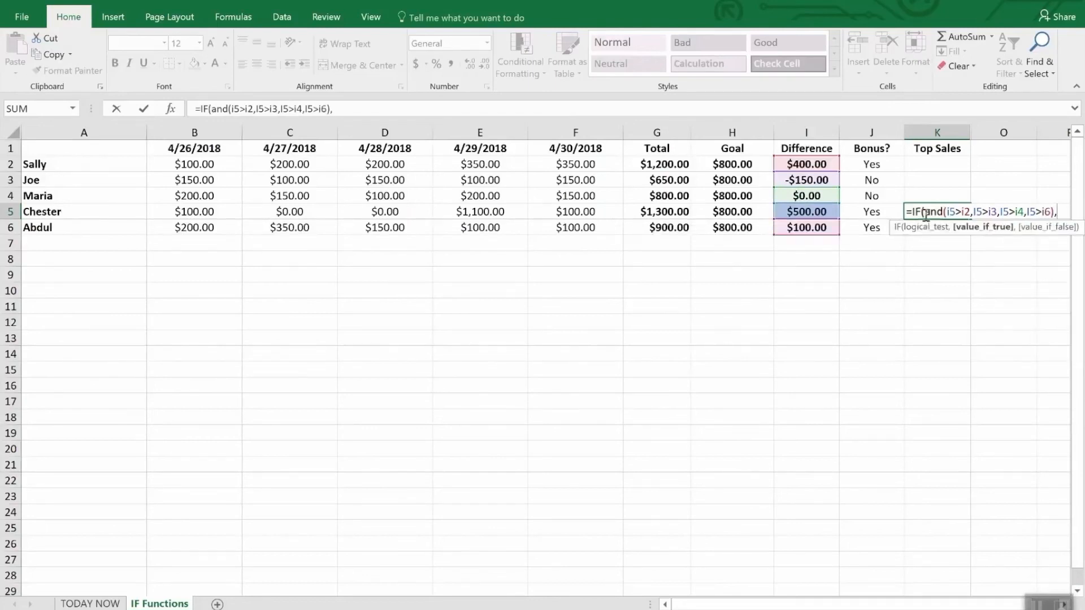
type("\"WI")
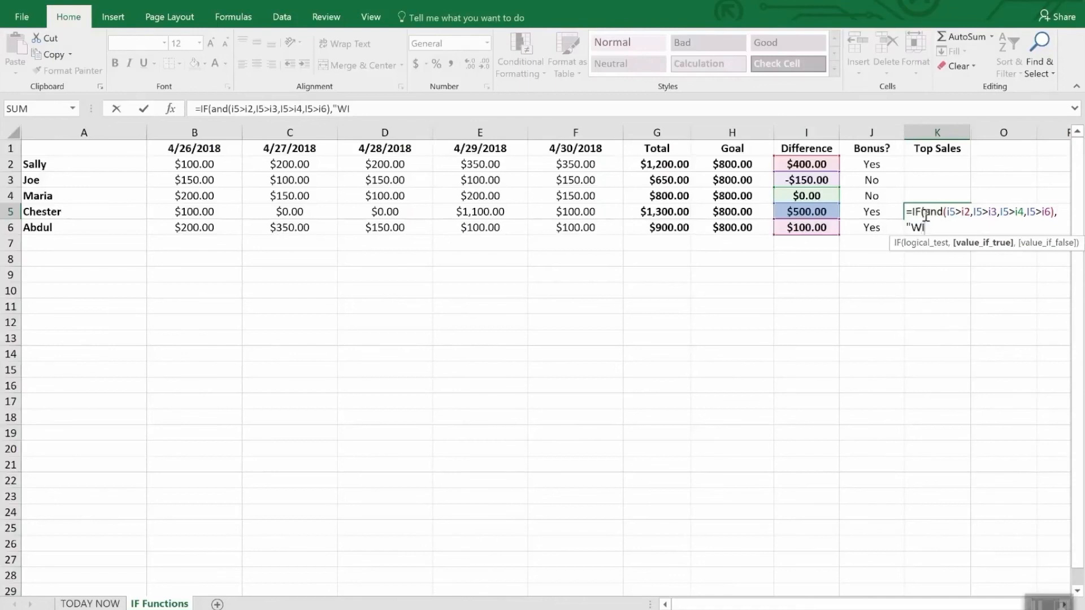
type("NNER\",")
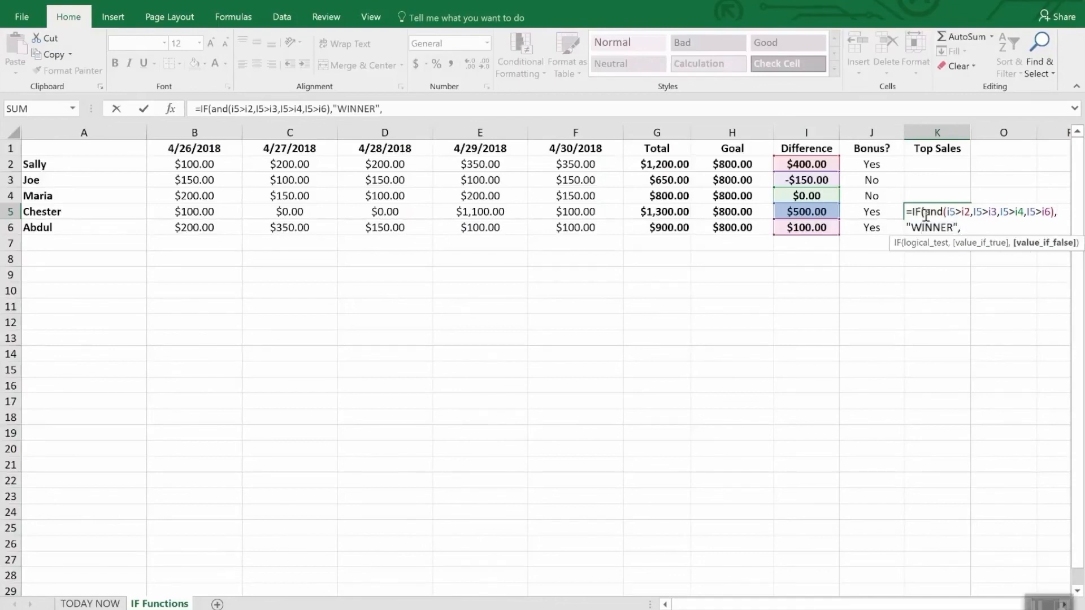
type("\"\")")
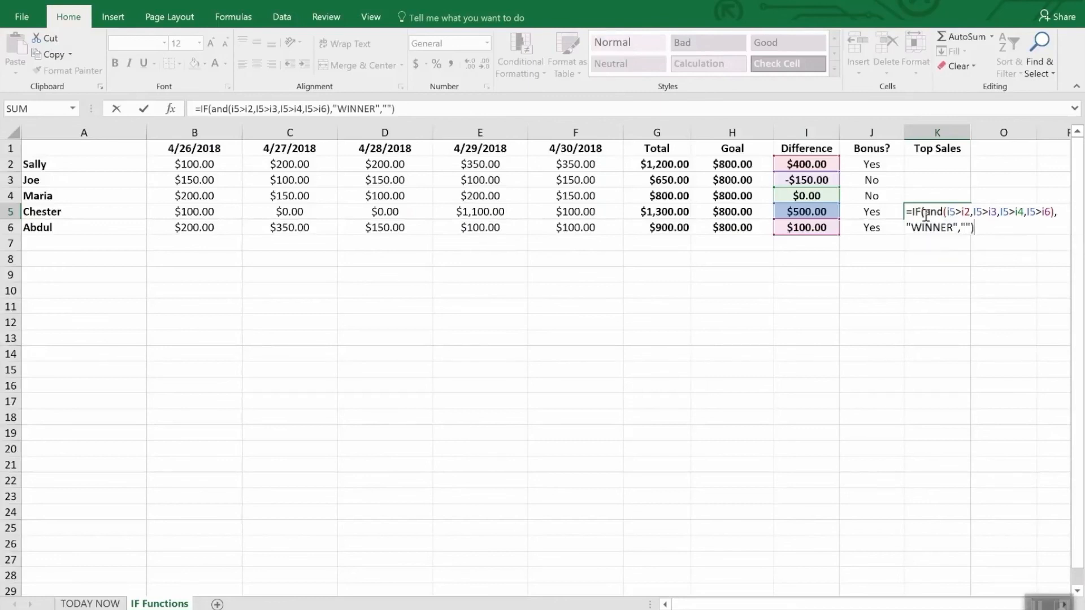
Finish the K5 formula with "WINNER" as the true value and an empty text "" as the false value, and enter it.
key("Return")
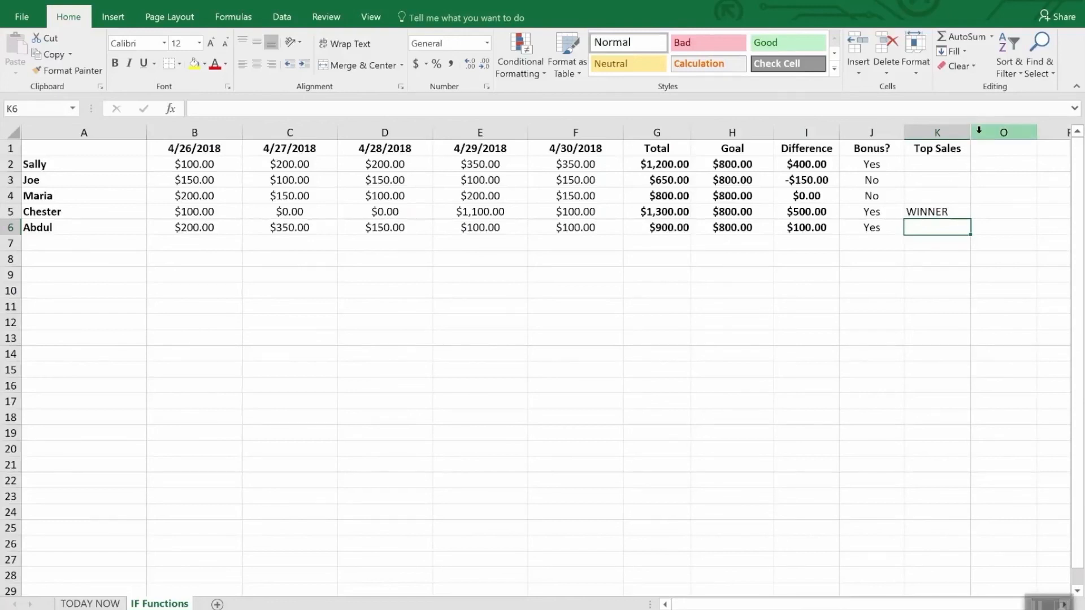
Unhide the hidden columns between K and O.
left_click_drag(963, 132, 976, 133)
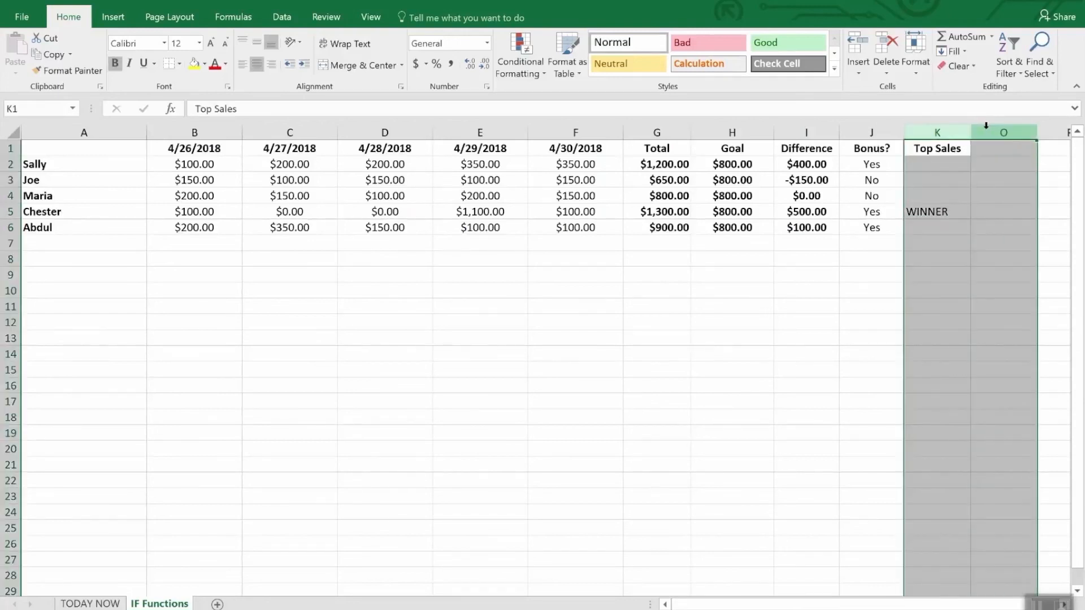
right_click(988, 134)
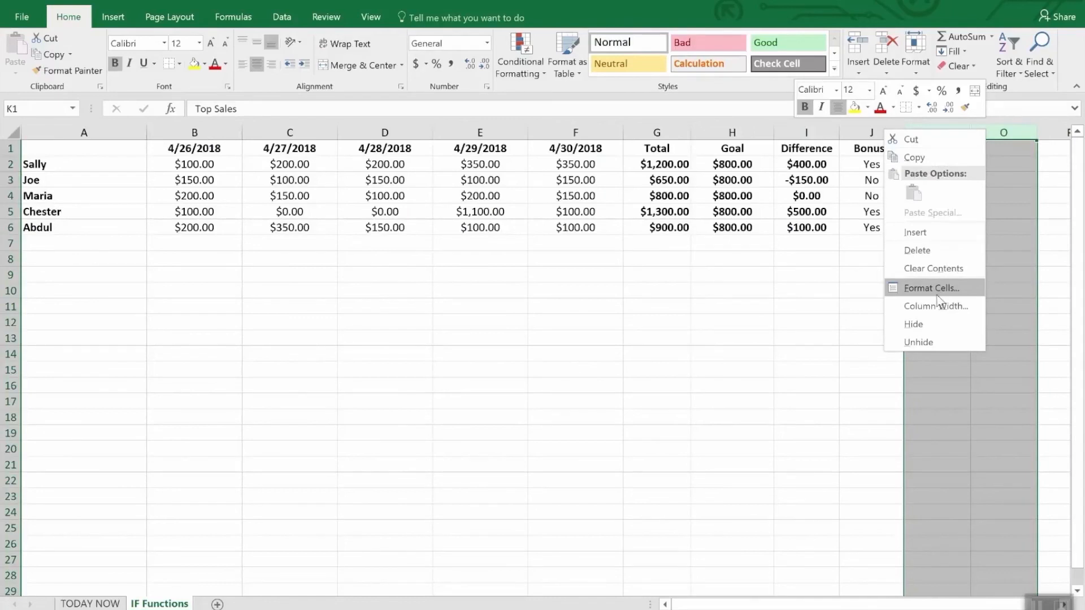
left_click(931, 339)
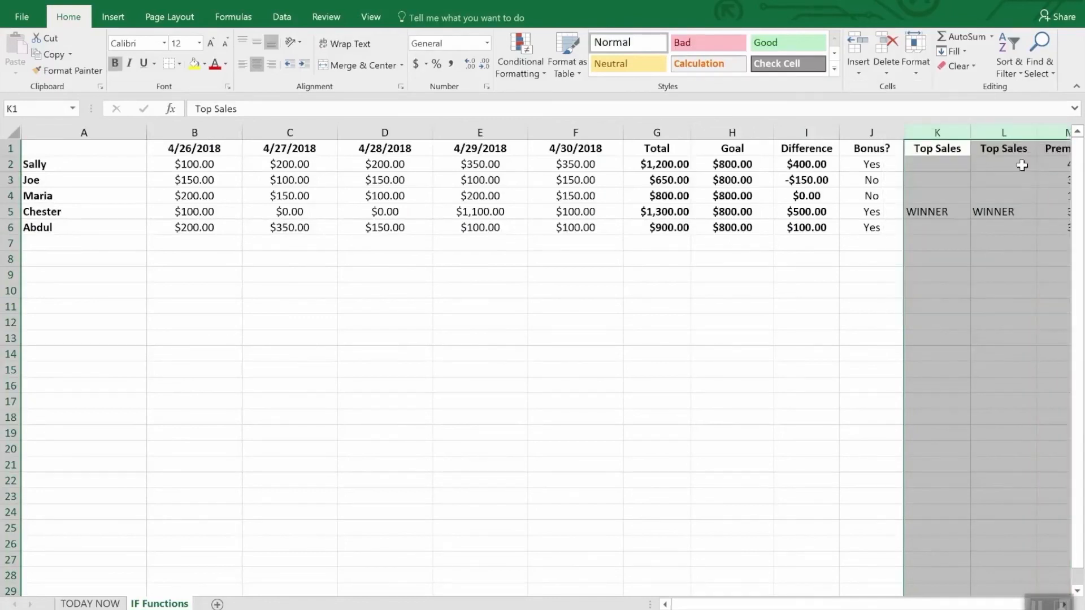
left_click(989, 274)
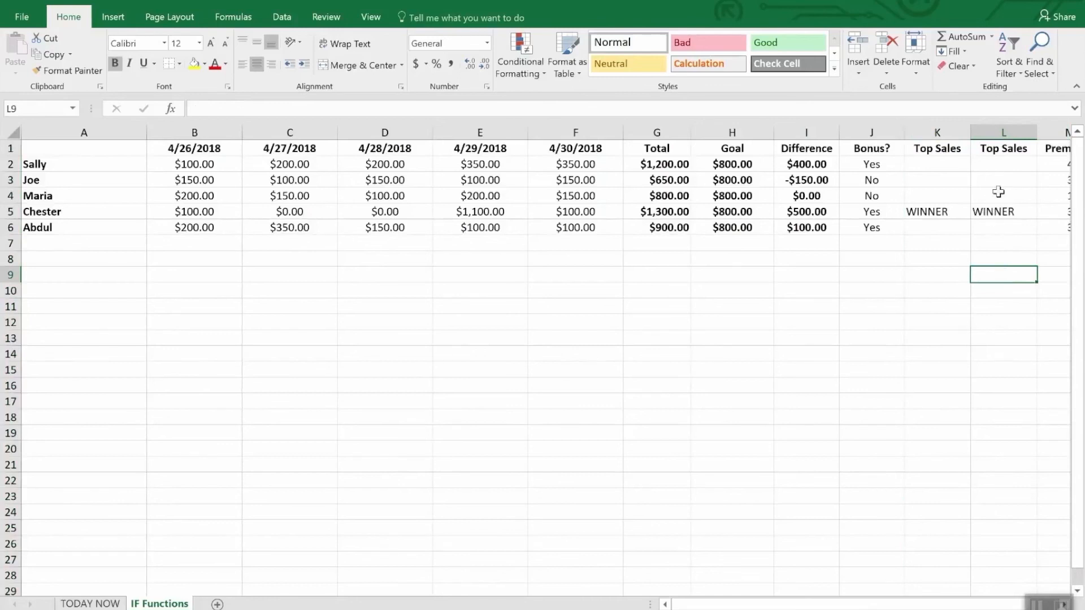
Compare the IF/AND formula in K5 with the formulas in the second Top Sales column, starting at L2.
left_click(995, 164)
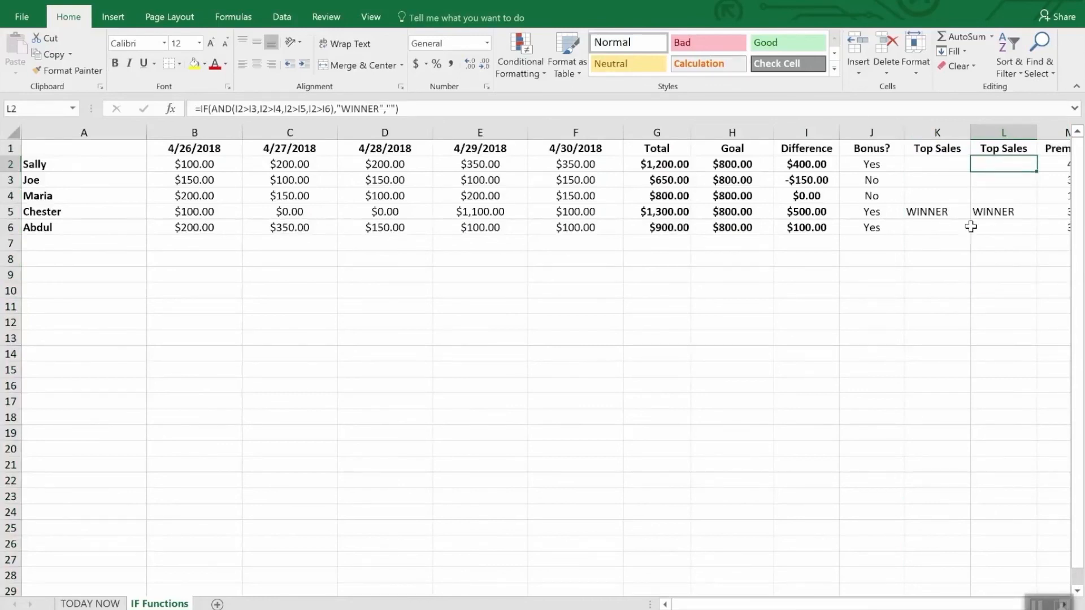
left_click(952, 215)
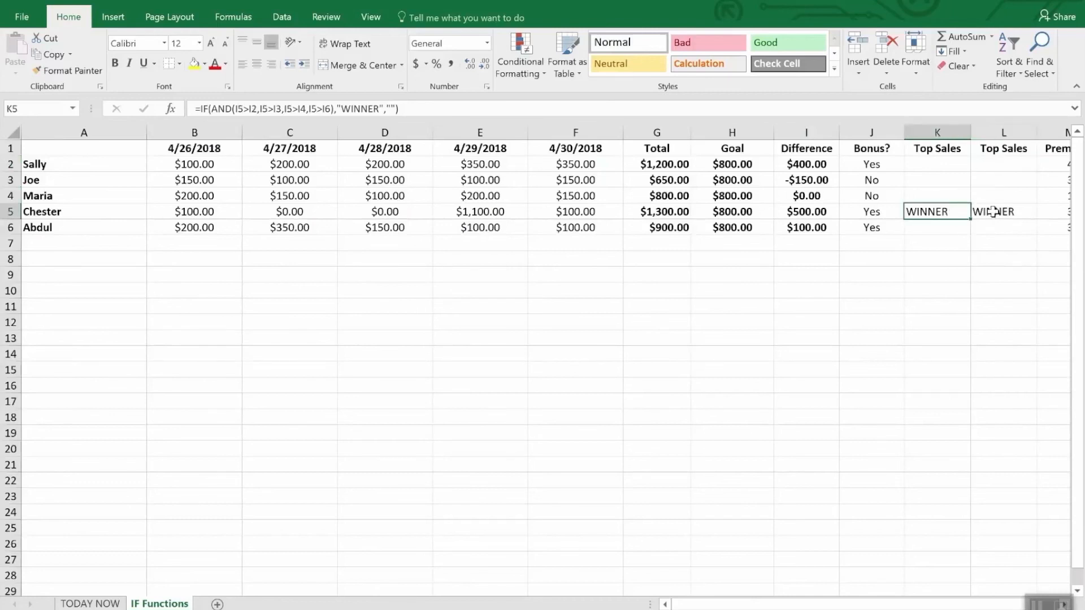
left_click(998, 165)
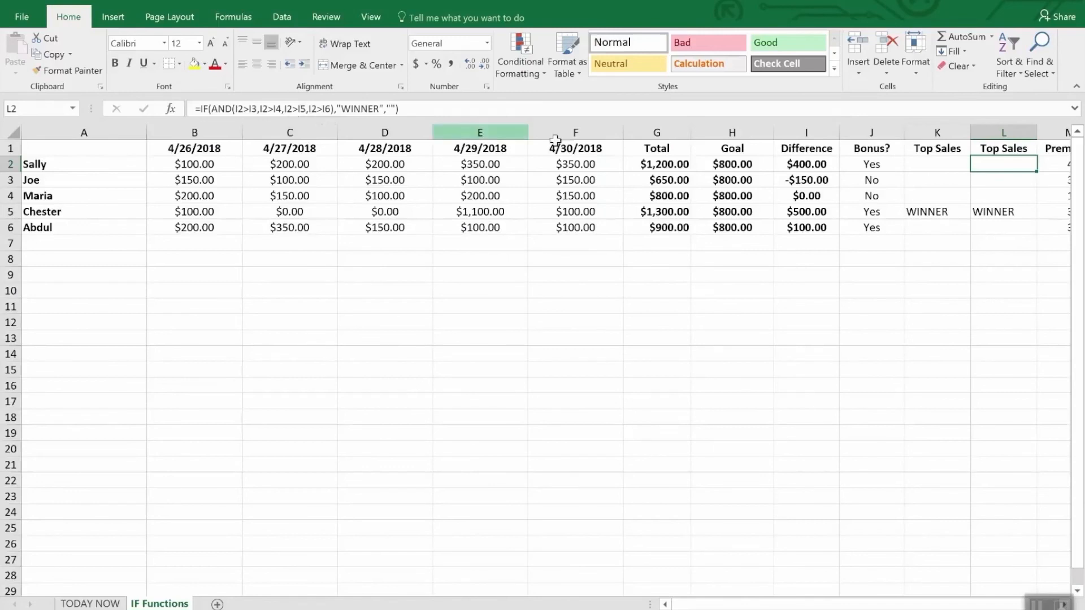
left_click(988, 179)
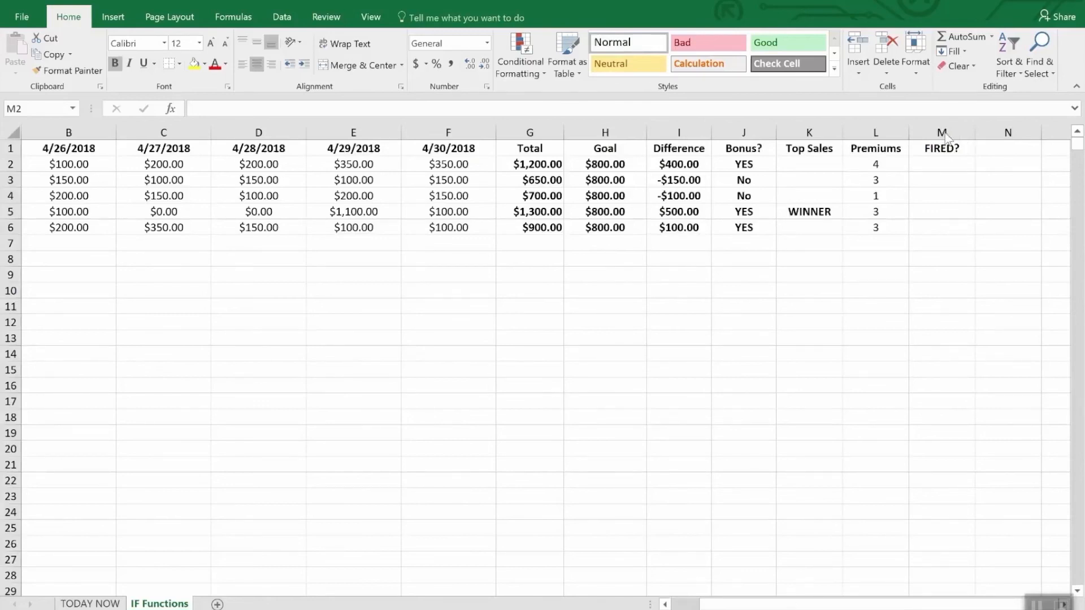
Start a formula in M2 under FIRED? with an IF function containing a nested OR.
left_click(948, 167)
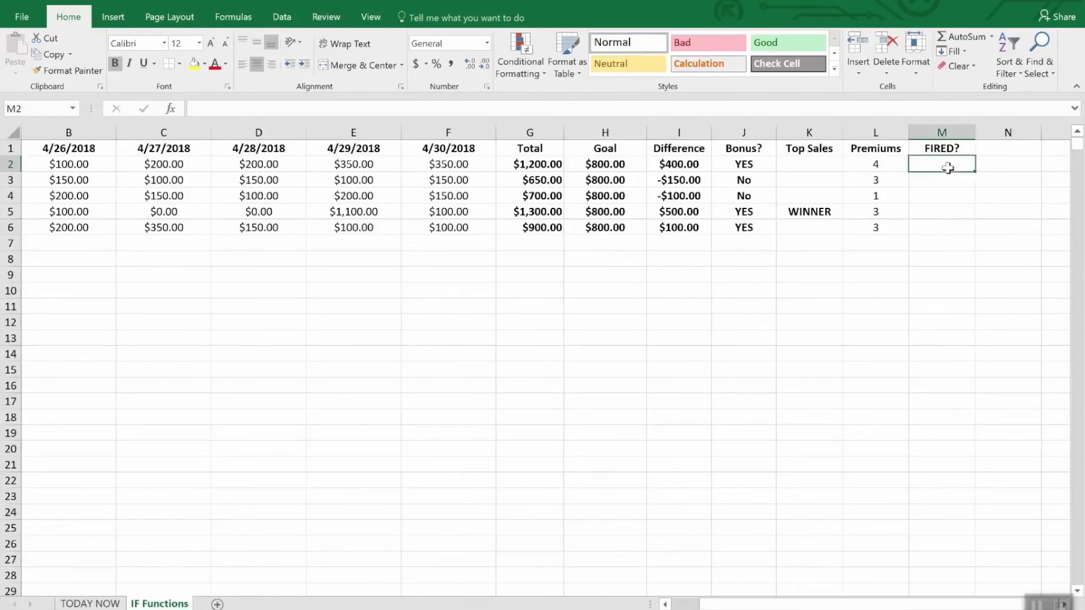
type("=if90")
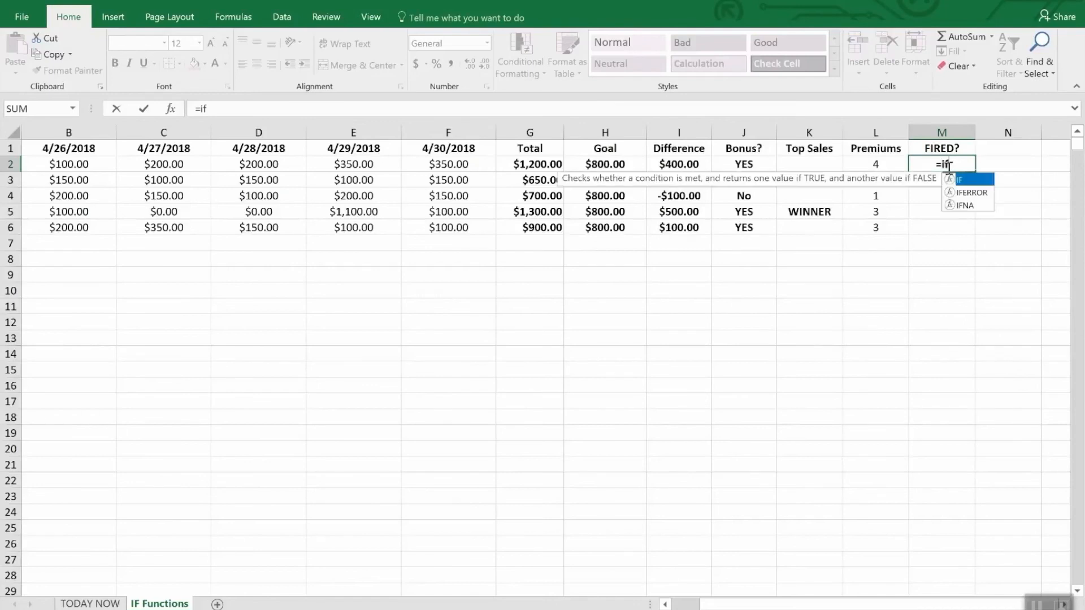
key("BackSpace")
key("BackSpace")
type("(or")
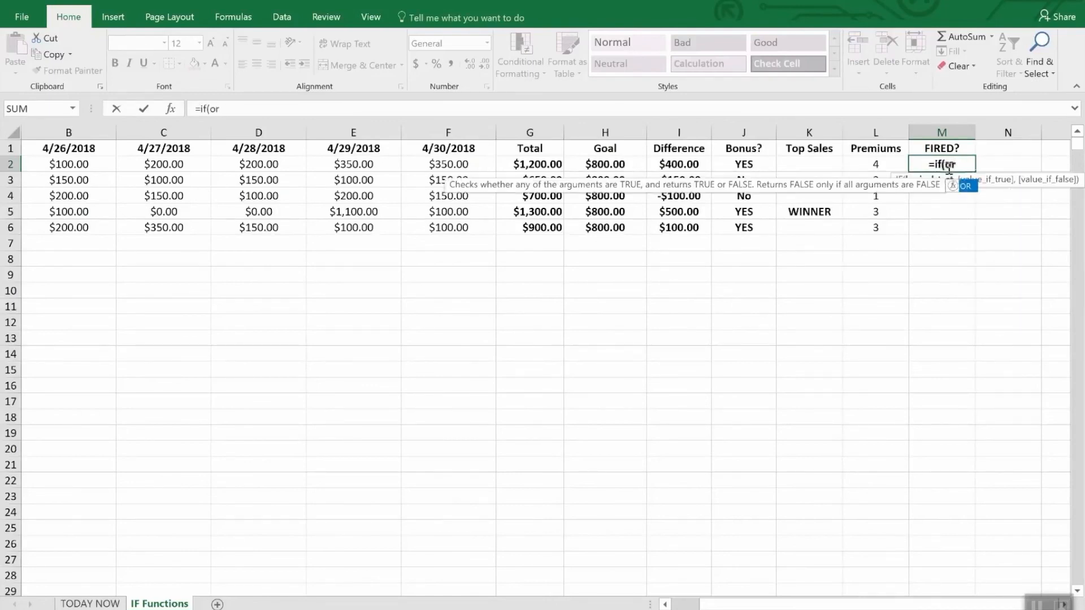
type("(")
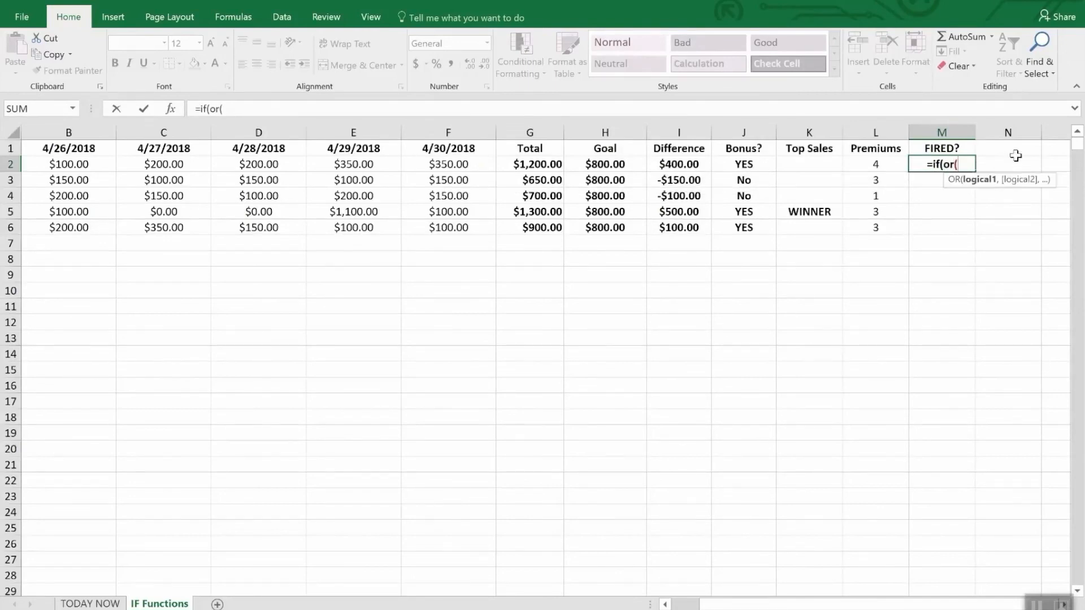
type("i2")
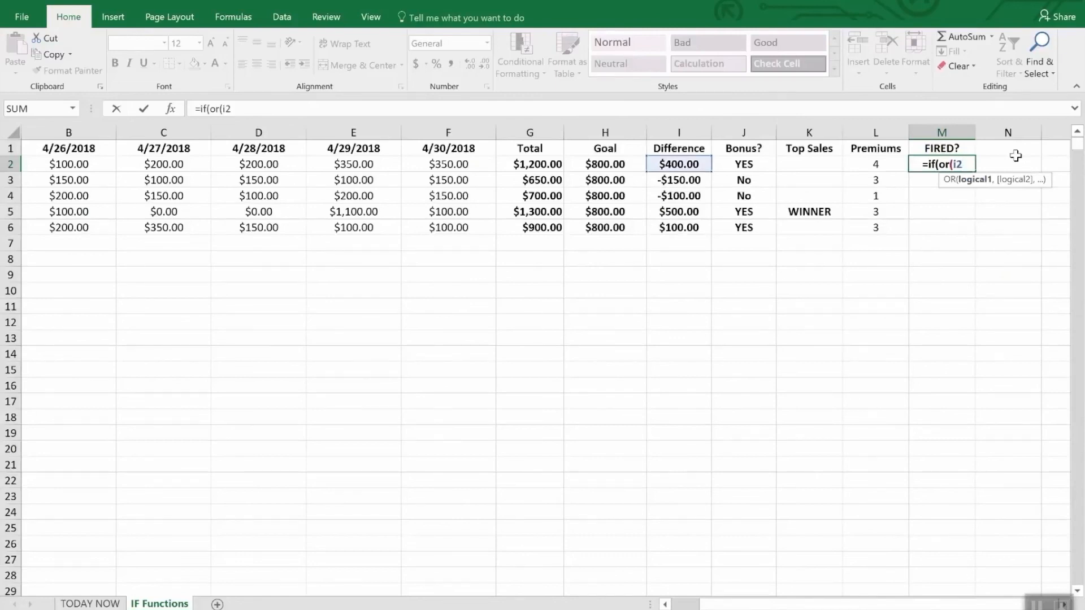
type(">")
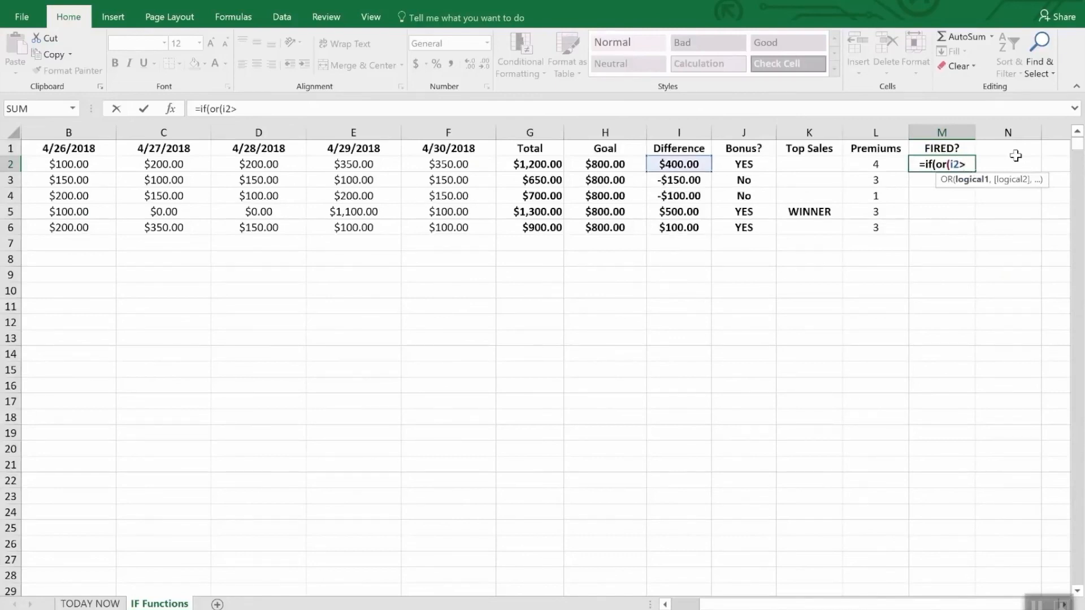
type("=")
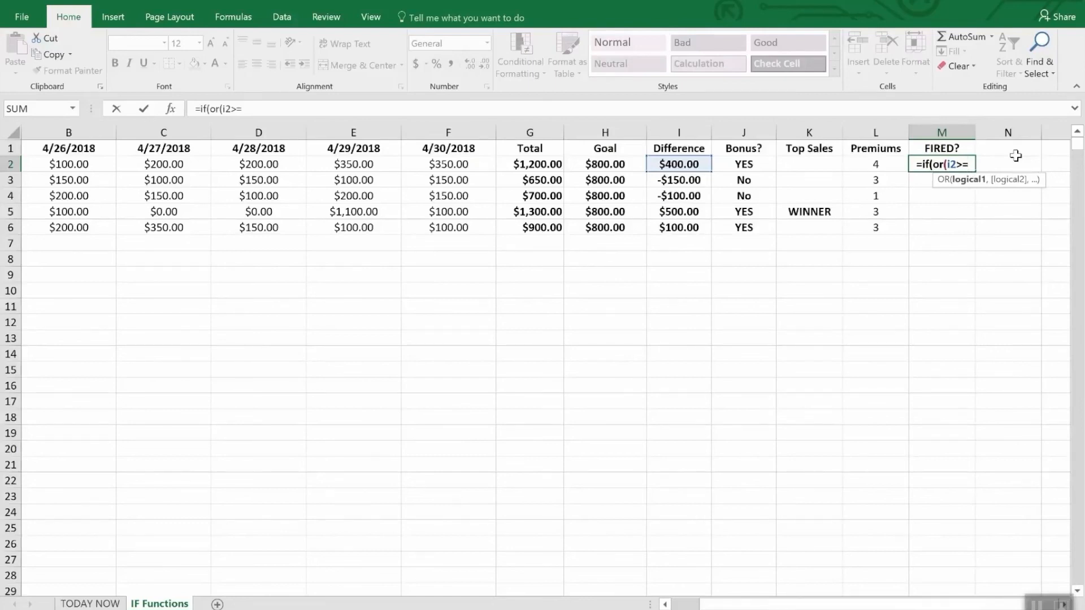
type("0,")
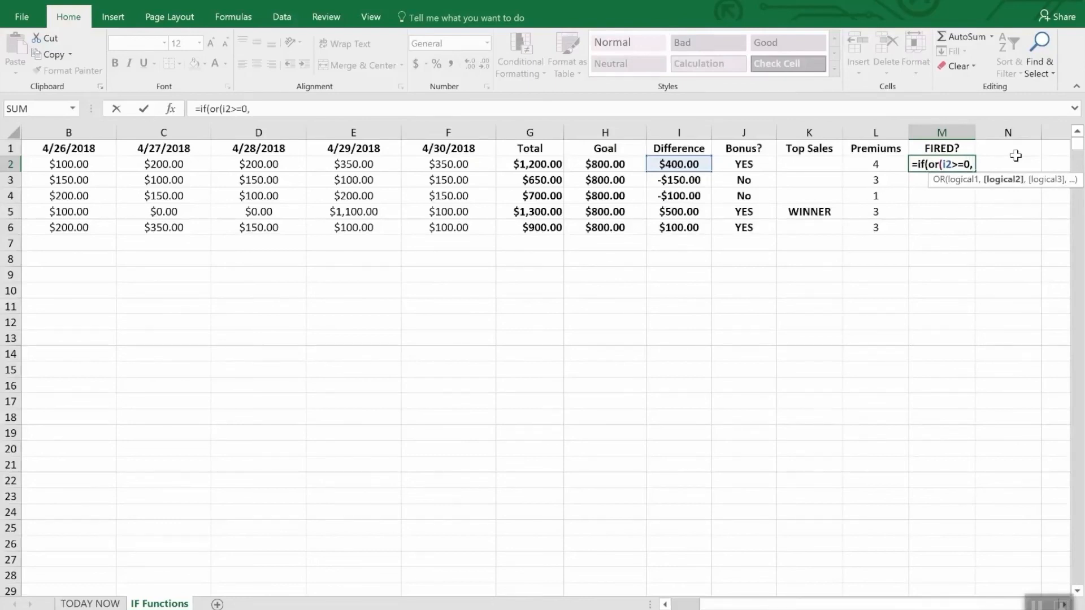
type("l2")
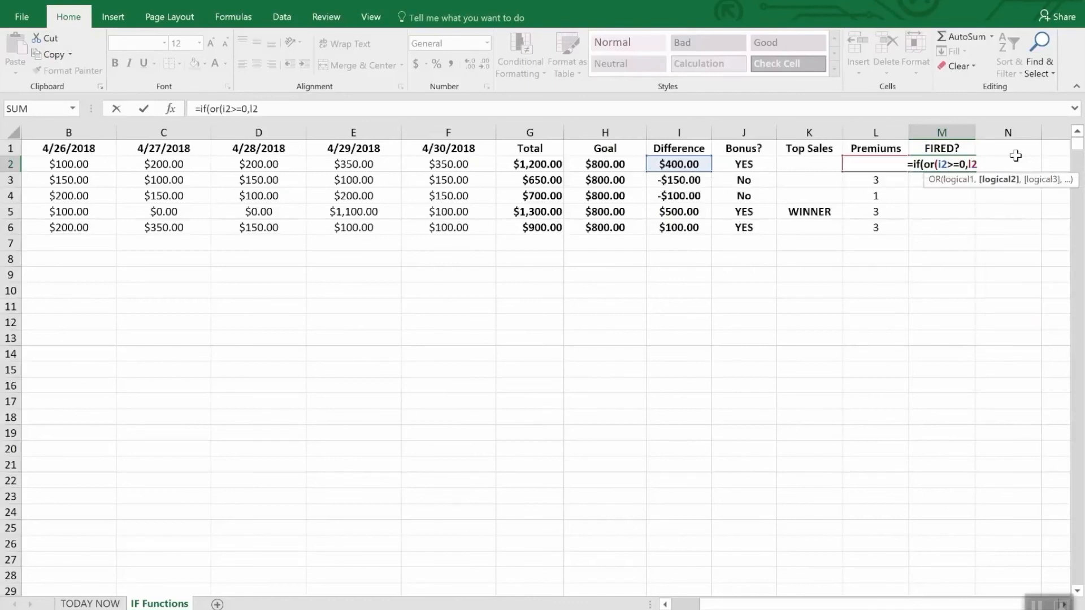
type(">2)\"")
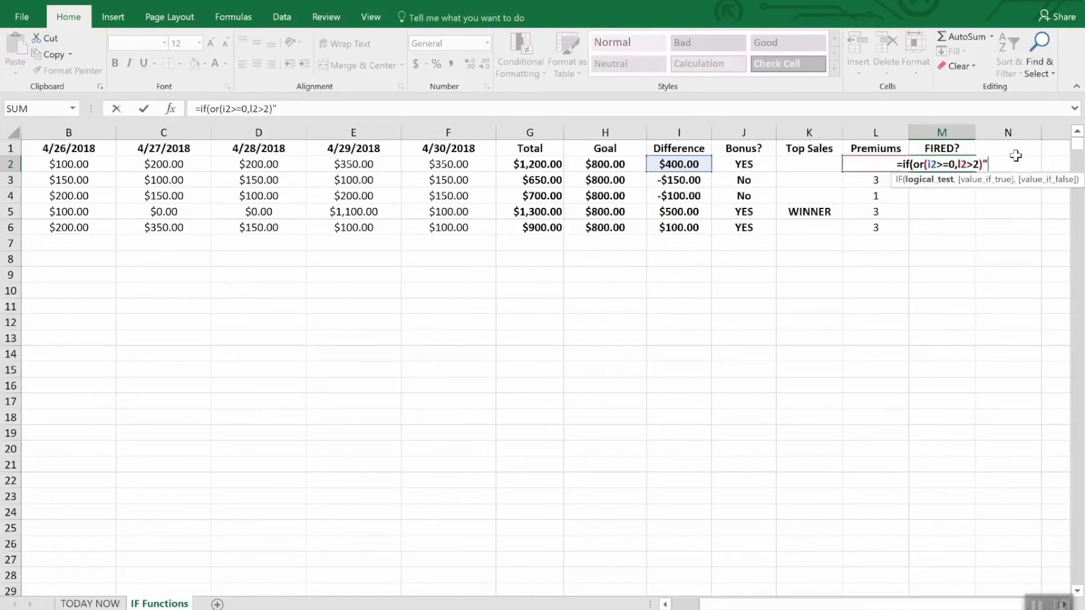
Add the tests I2>=0 and L2>2 to the M2 formula's OR function and close it.
key("BackSpace")
type(",")
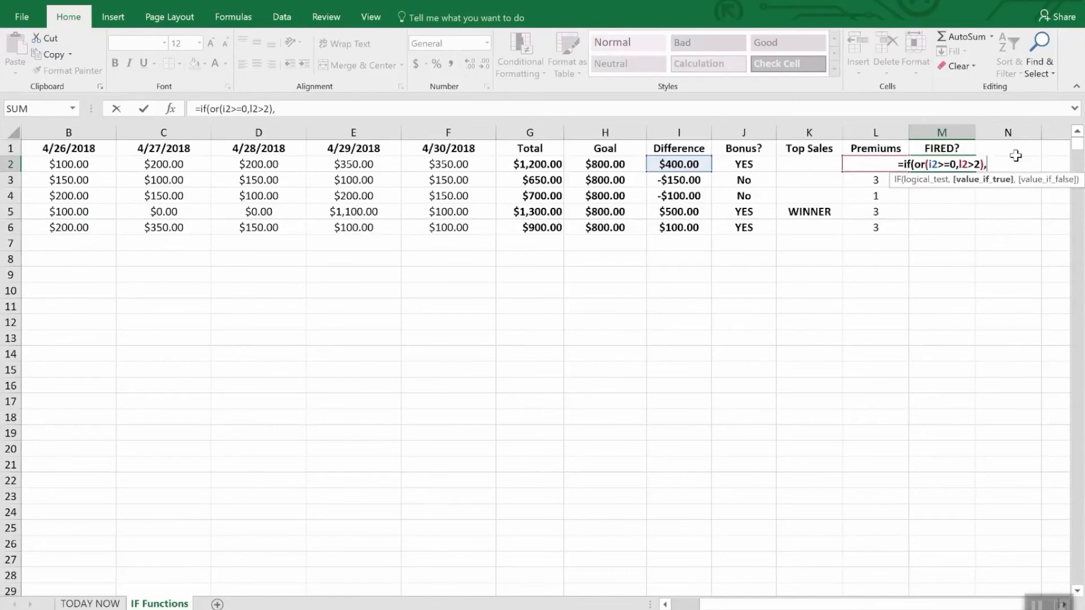
type("\"Saf")
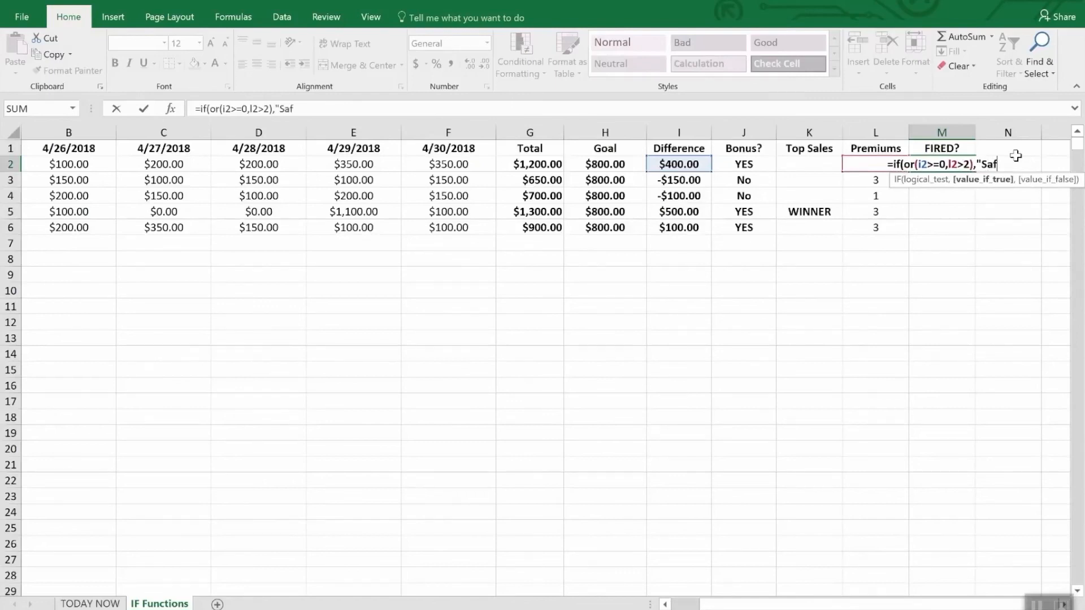
type("e\",")
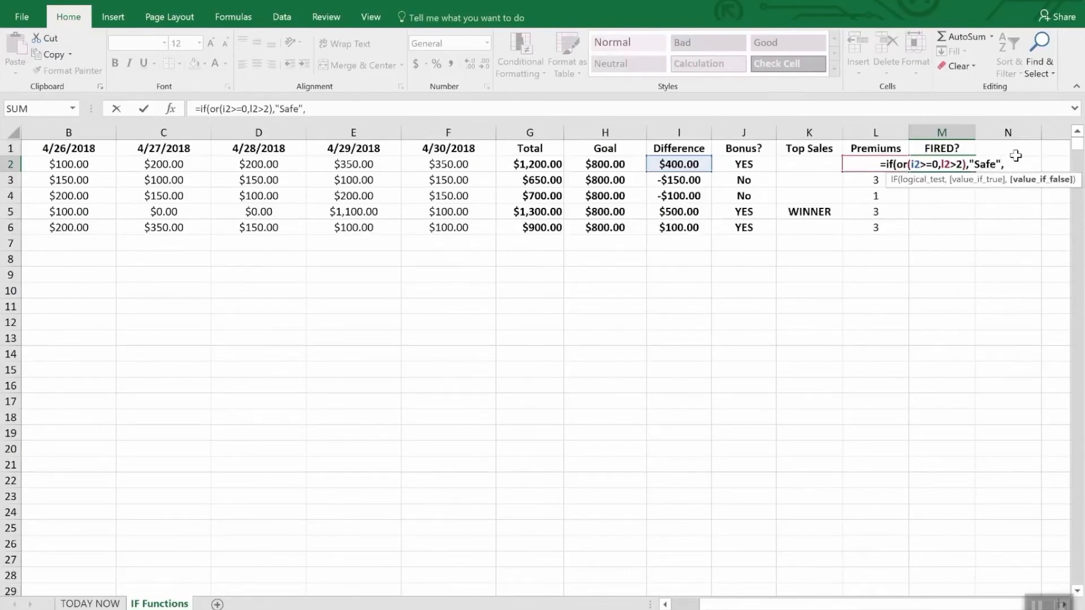
type("\"FIRED\"")
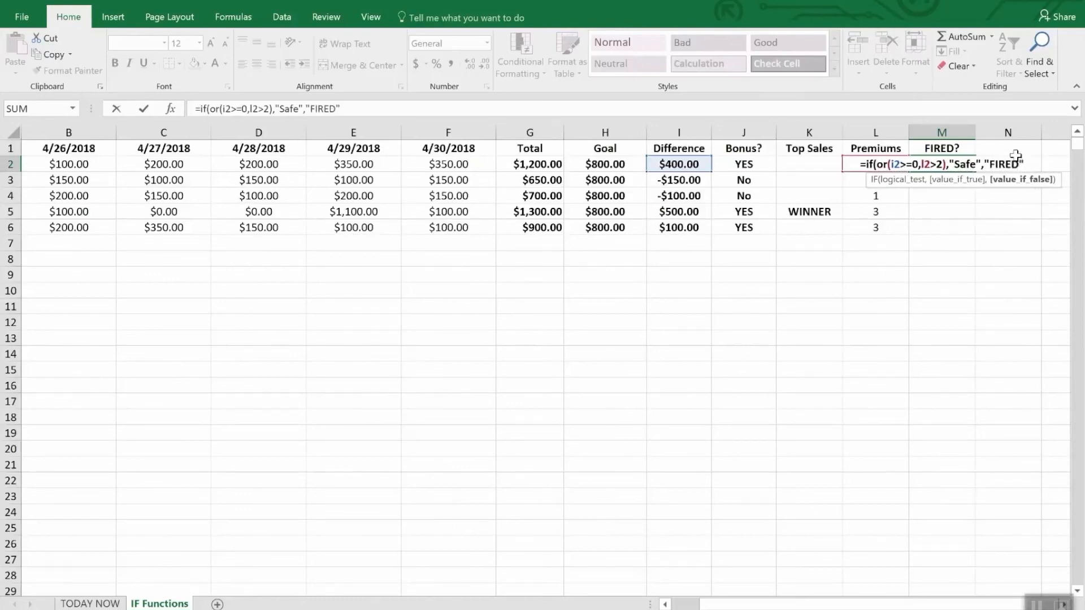
Finish the M2 formula with "Safe" as the true value and "FIRED" as the false value, and enter it.
key("Return")
key("Down")
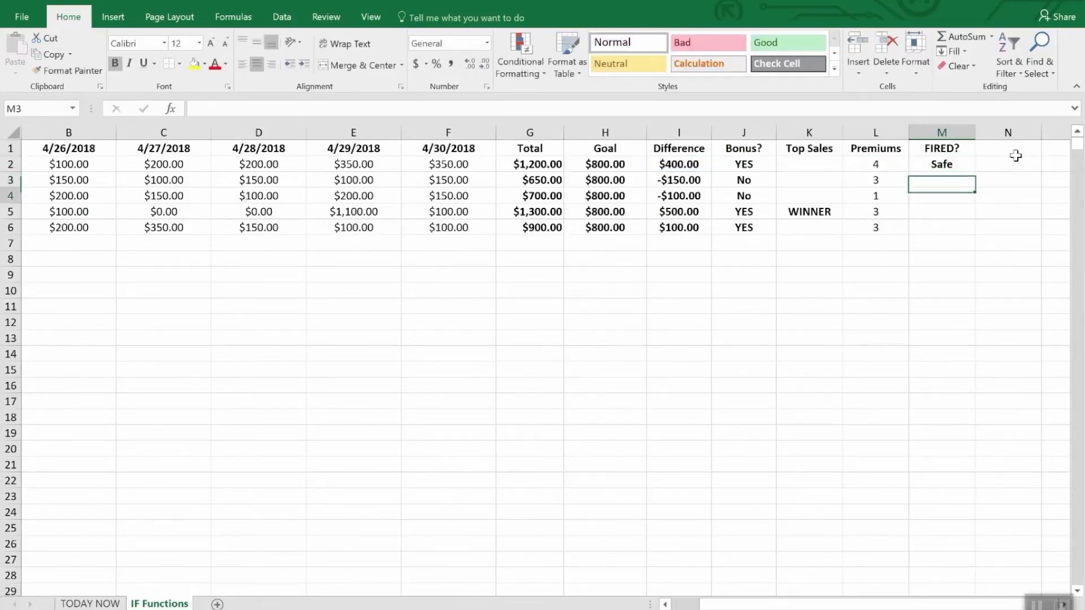
Fill the M2 formula down the FIRED? column to M6 and check row 4's Difference and Premiums cells.
key("Up")
key("Up")
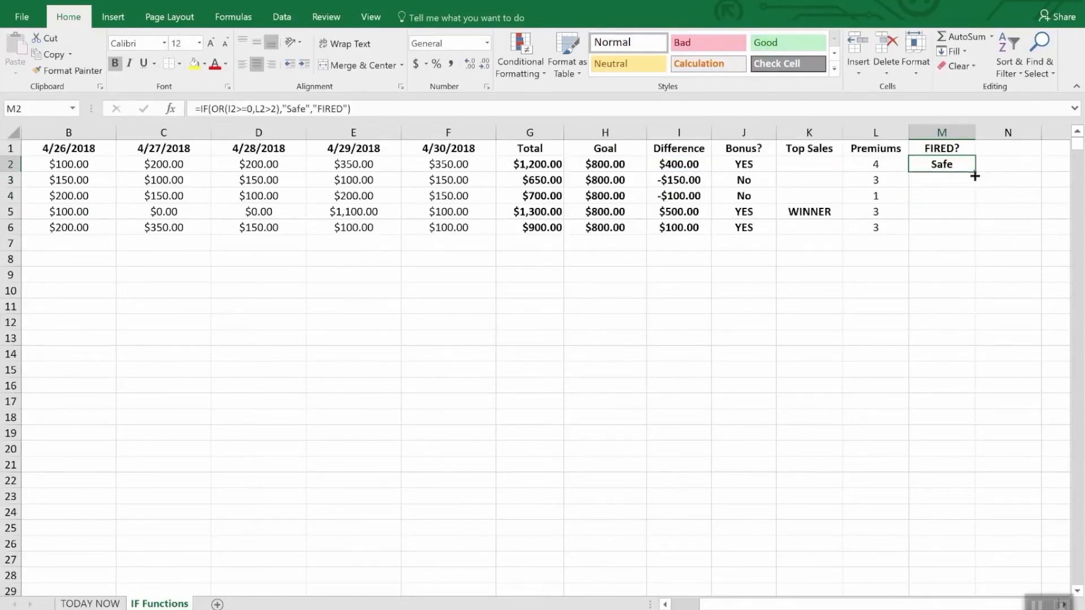
left_click_drag(976, 169, 968, 229)
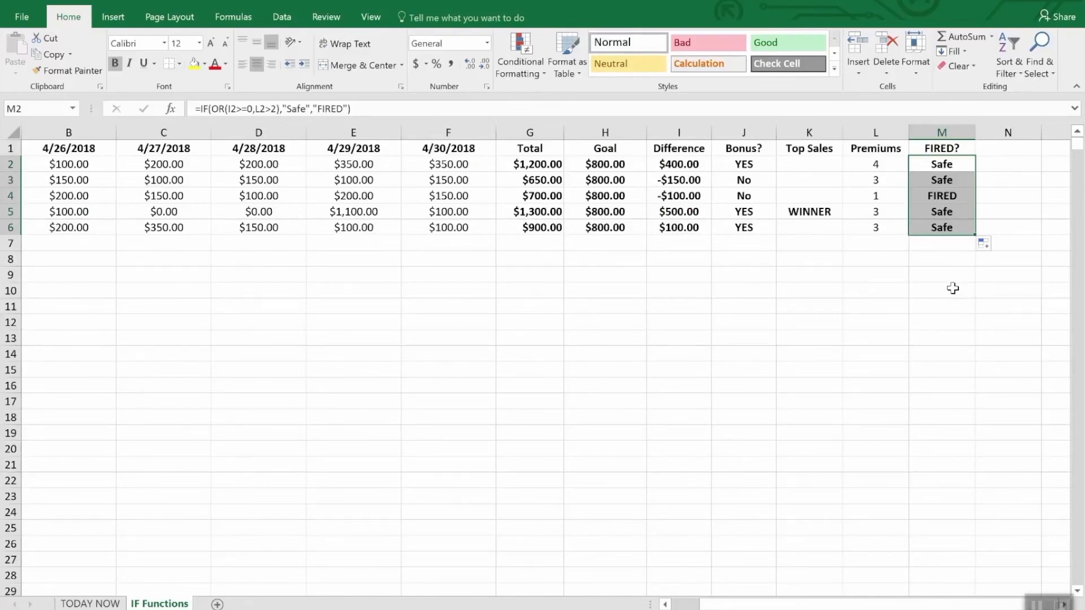
left_click(681, 198)
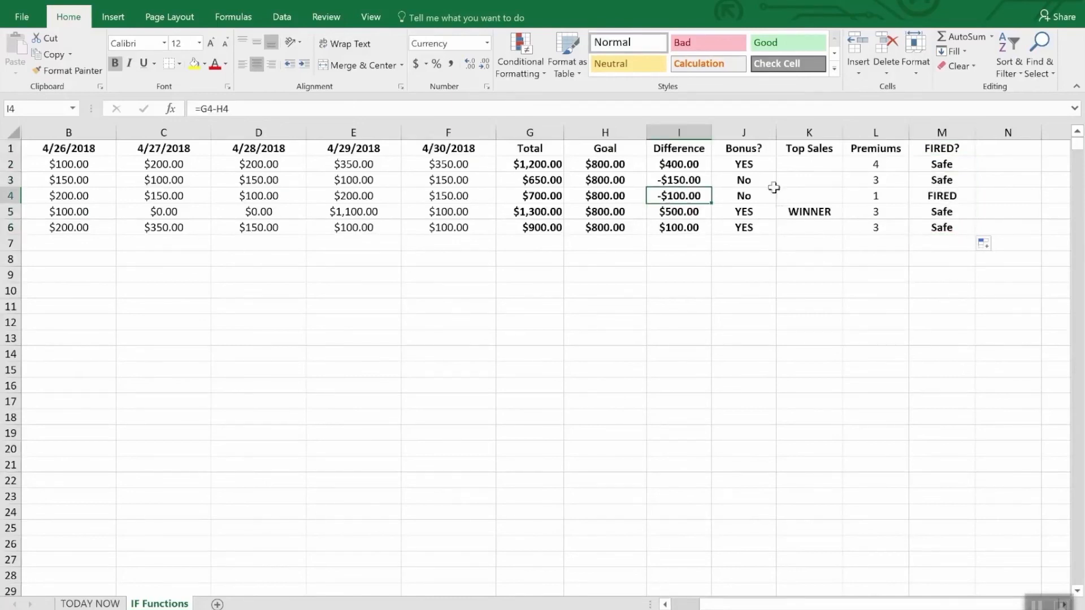
left_click(880, 195)
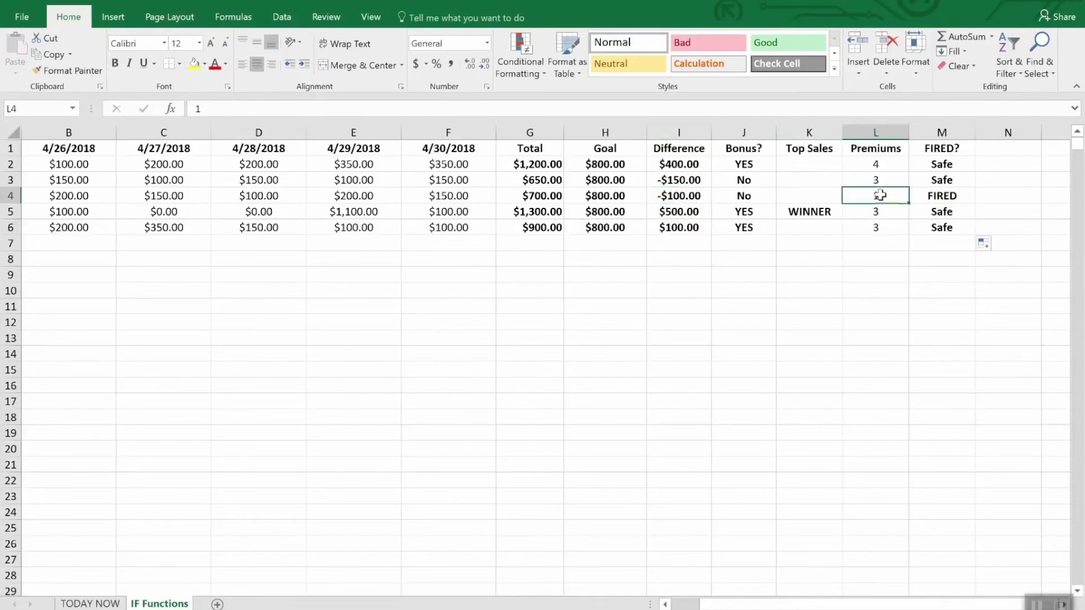